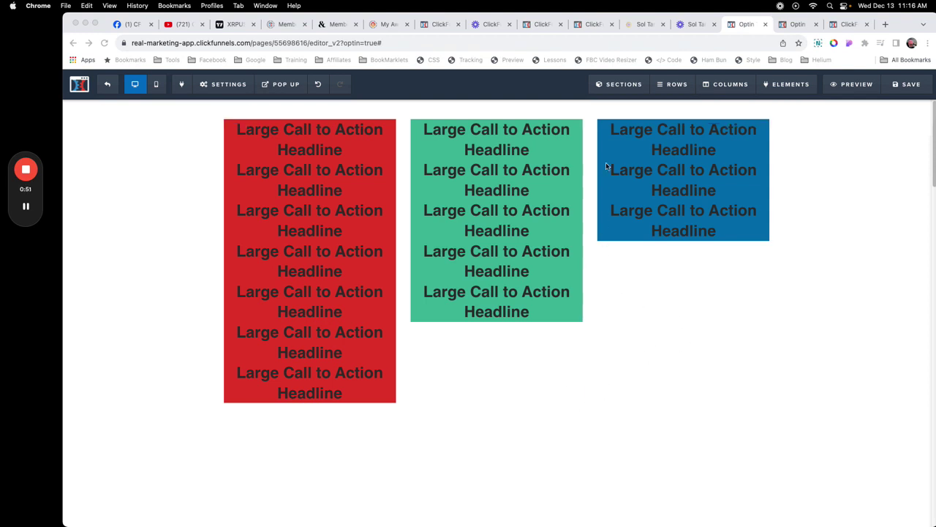
Look up the middle column's CSS selector, #col-center-159 .col-inner, in its column settings
left_click(871, 185)
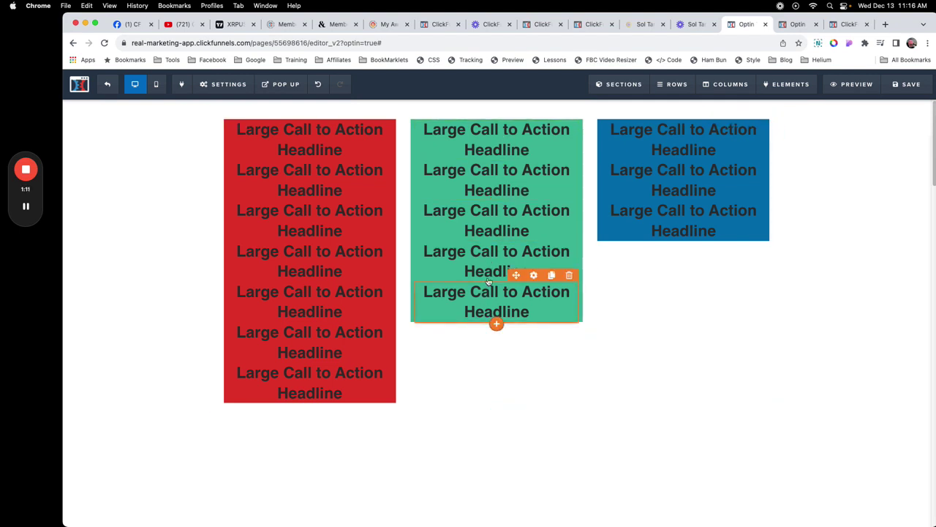
left_click(728, 87)
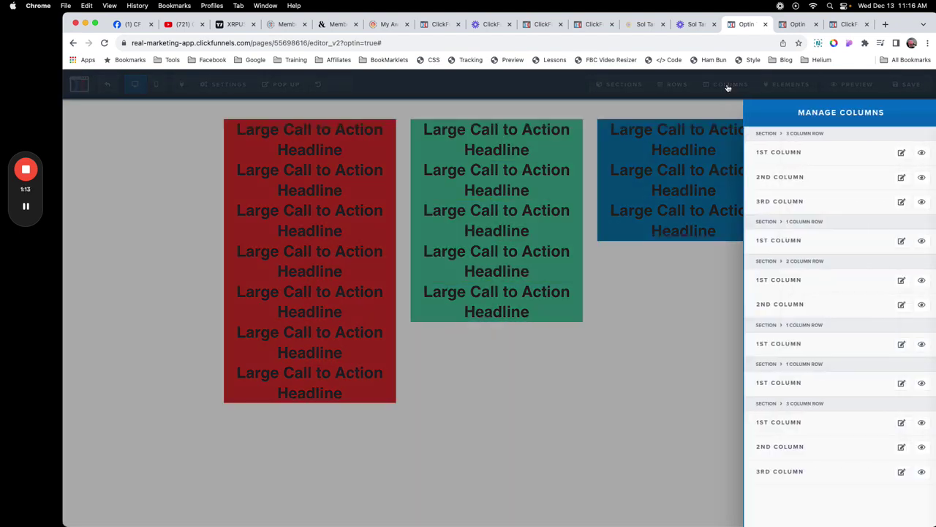
left_click(776, 177)
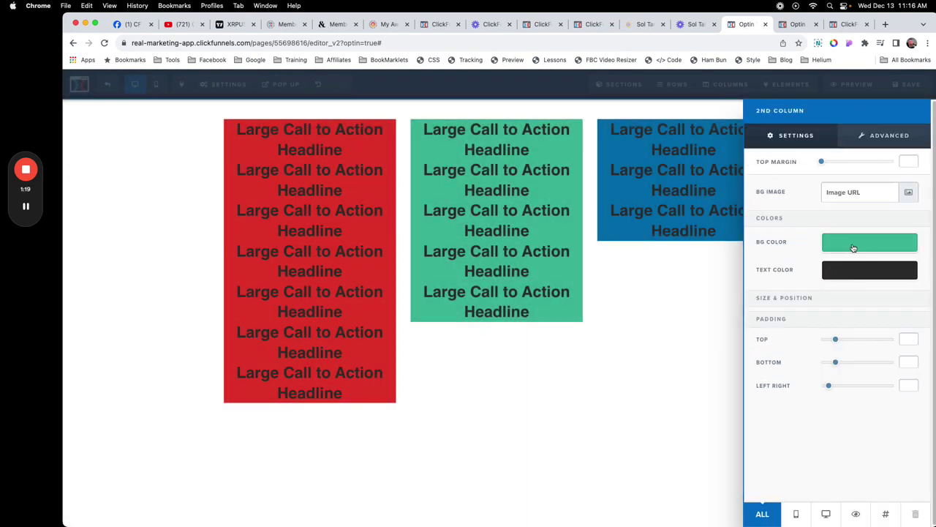
left_click(886, 515)
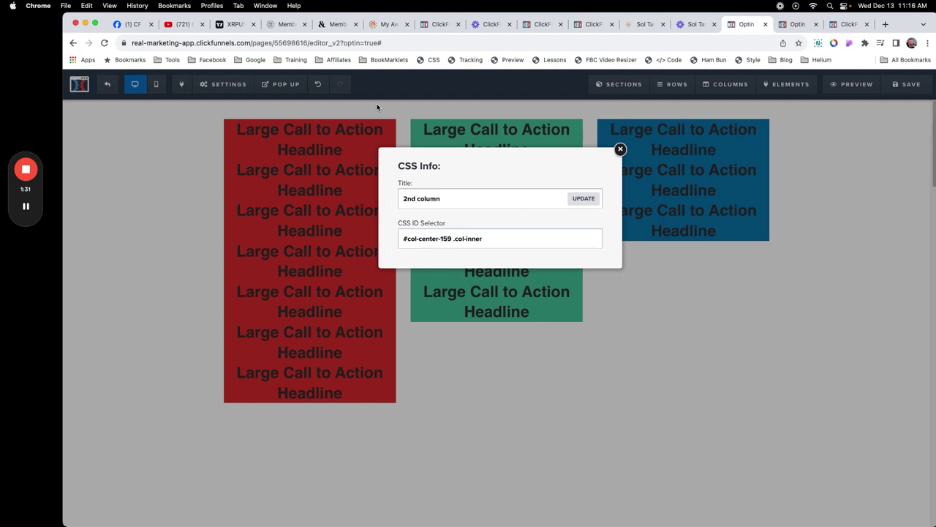
left_click_drag(449, 238, 400, 240)
left_click(458, 241)
left_click_drag(453, 239, 490, 240)
left_click(620, 150)
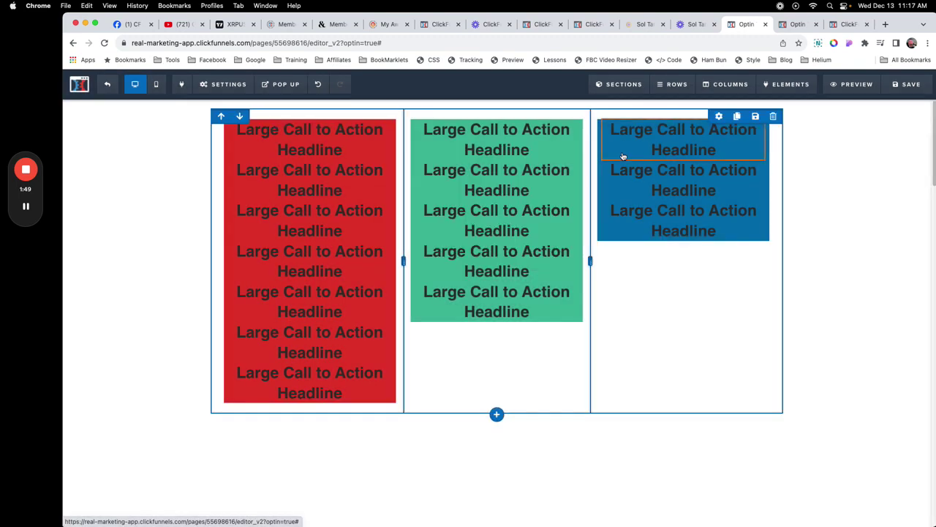
On the preview page, browse the left column's nodes, then inspect the row and disable its display: flex
left_click(792, 26)
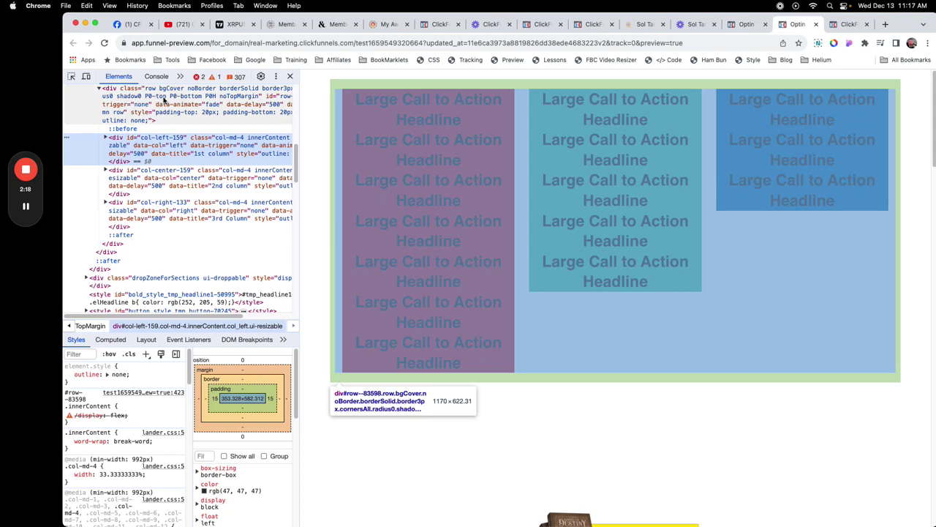
left_click(104, 138)
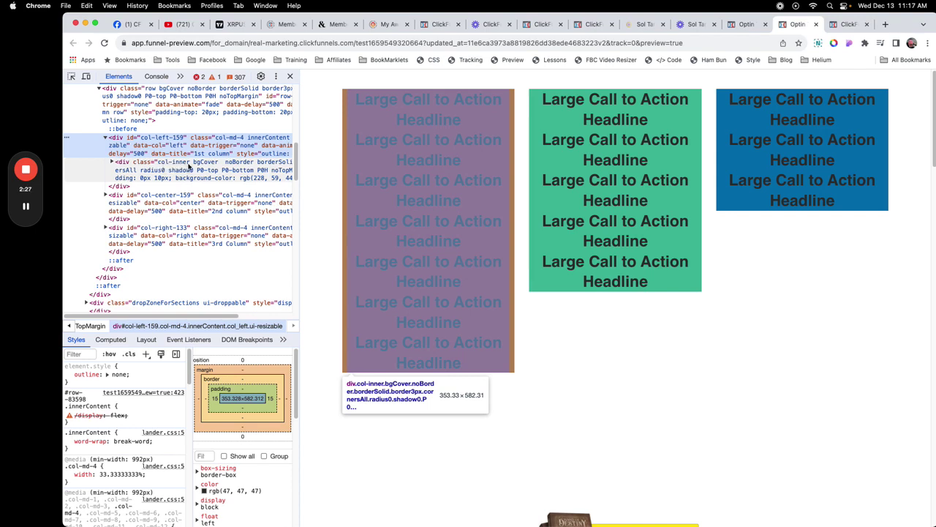
left_click(113, 164)
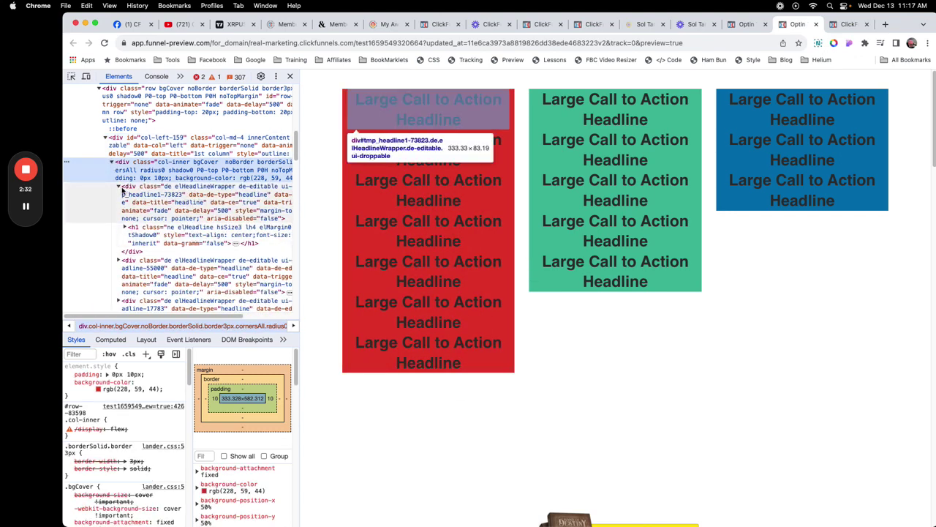
left_click(112, 162)
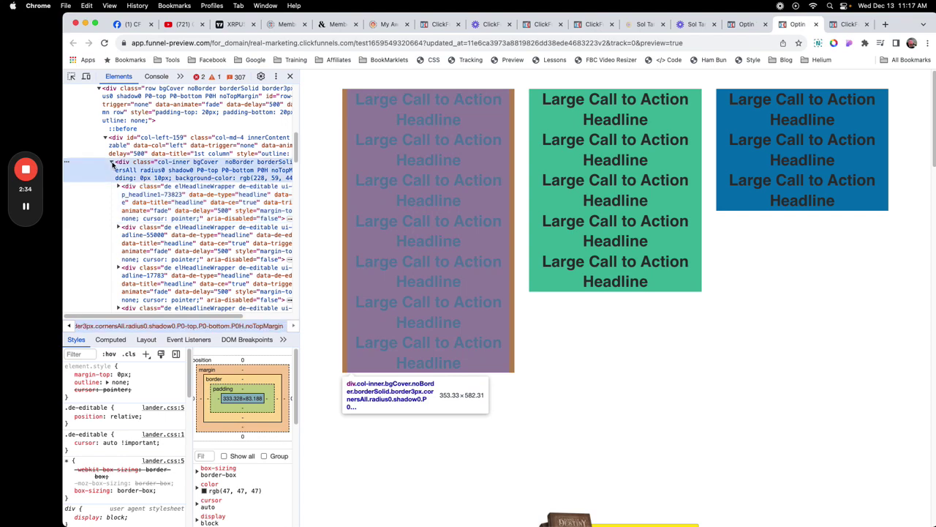
left_click(105, 137)
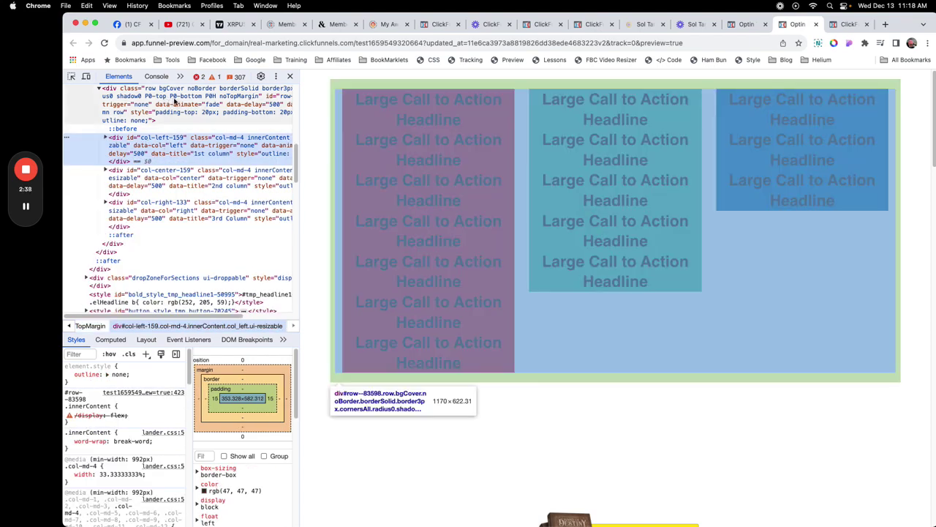
left_click(174, 101)
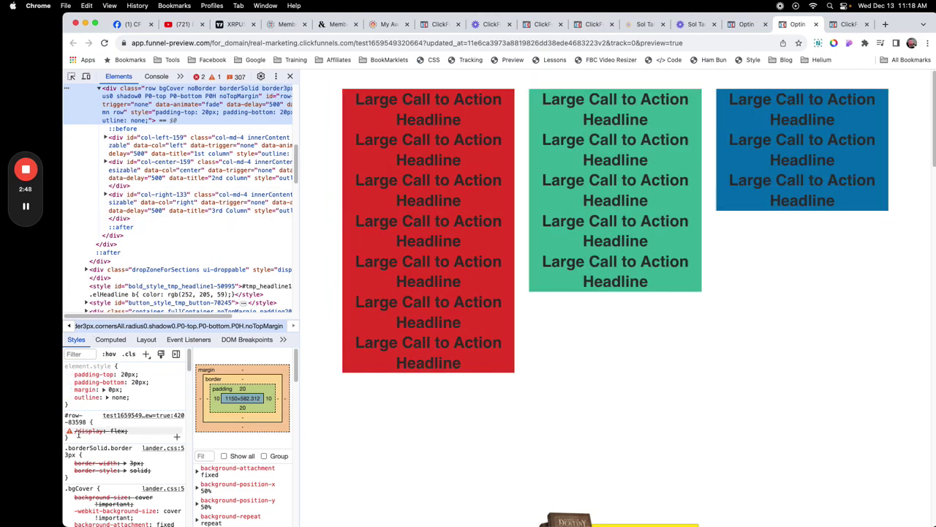
left_click(80, 431)
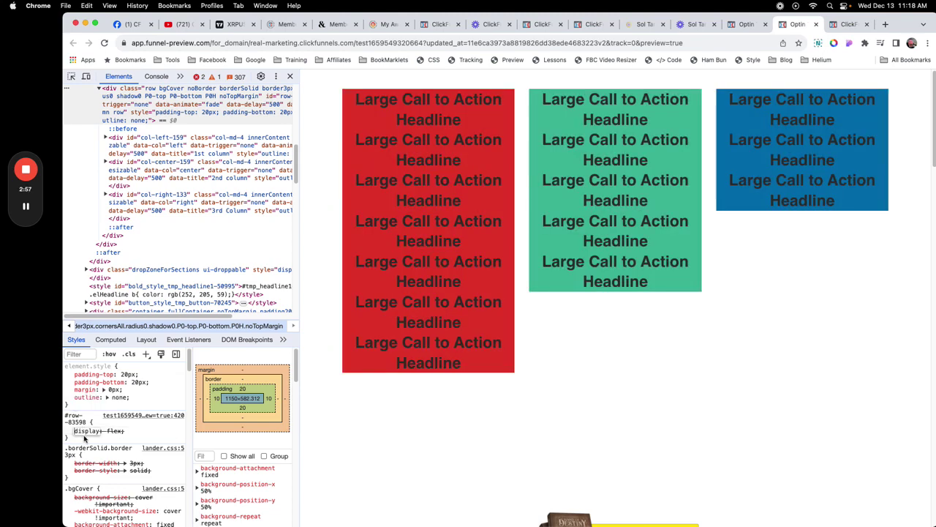
Restore the row's display: flex and enable display: flex on the left column's .innerContent
key("super+z")
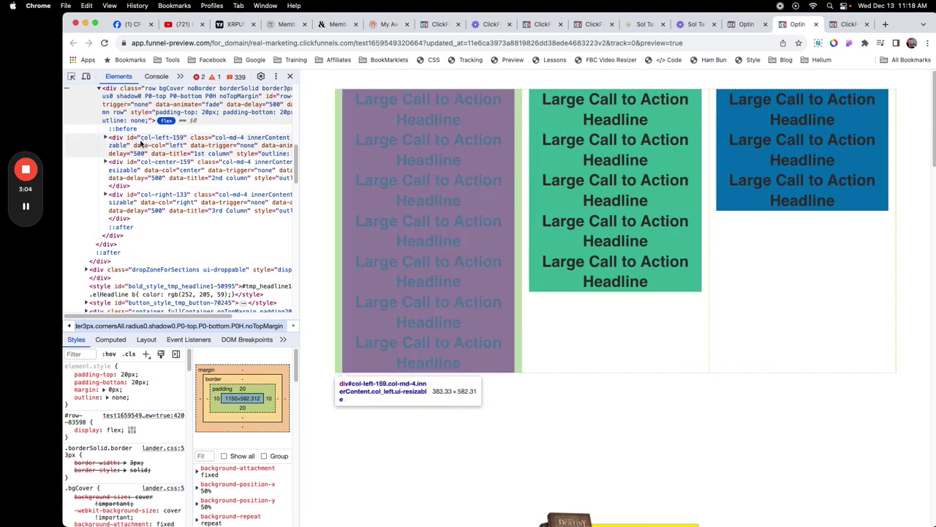
left_click(154, 144)
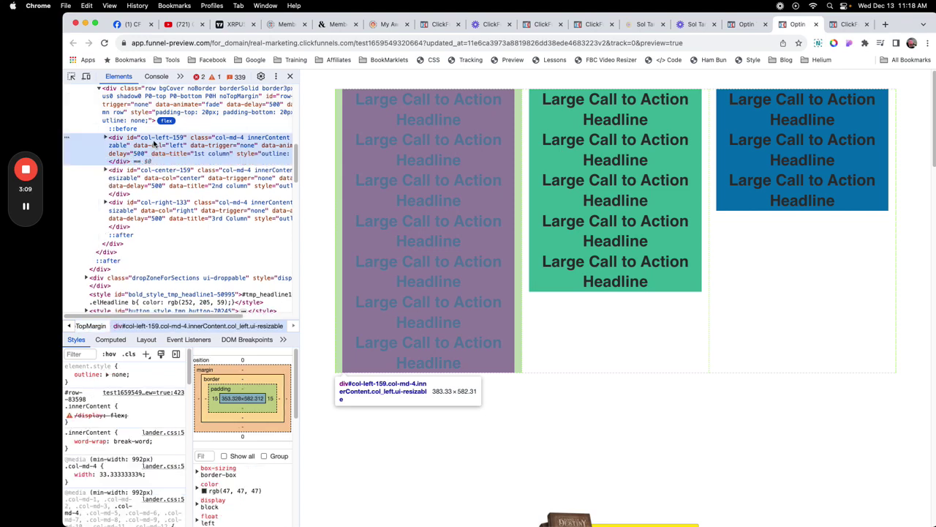
left_click(81, 415)
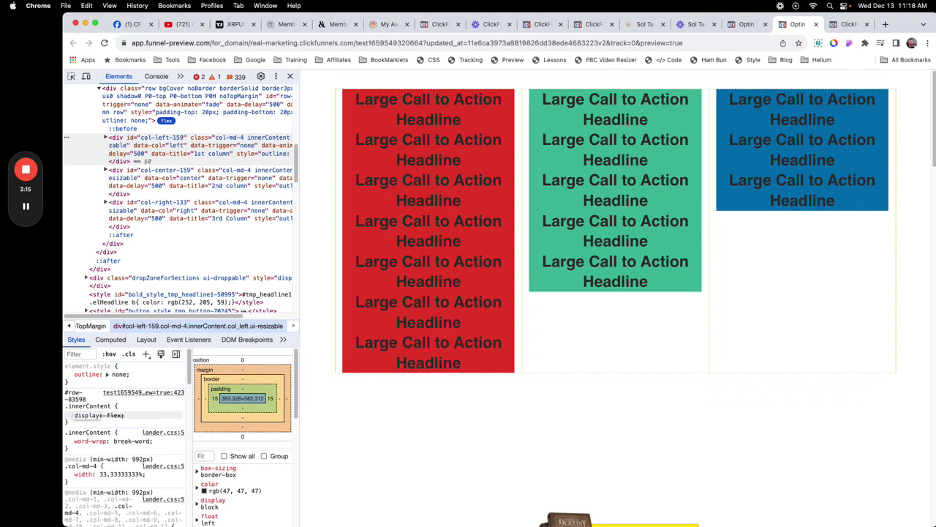
left_click(161, 422)
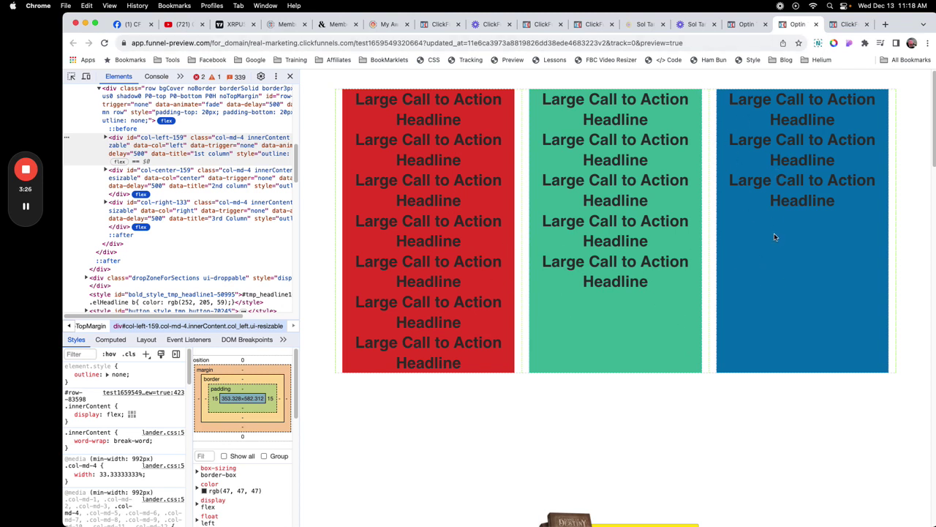
Uncomment display: flex on lines 2 and 5 of the page's custom CSS, then return to the preview
left_click(740, 27)
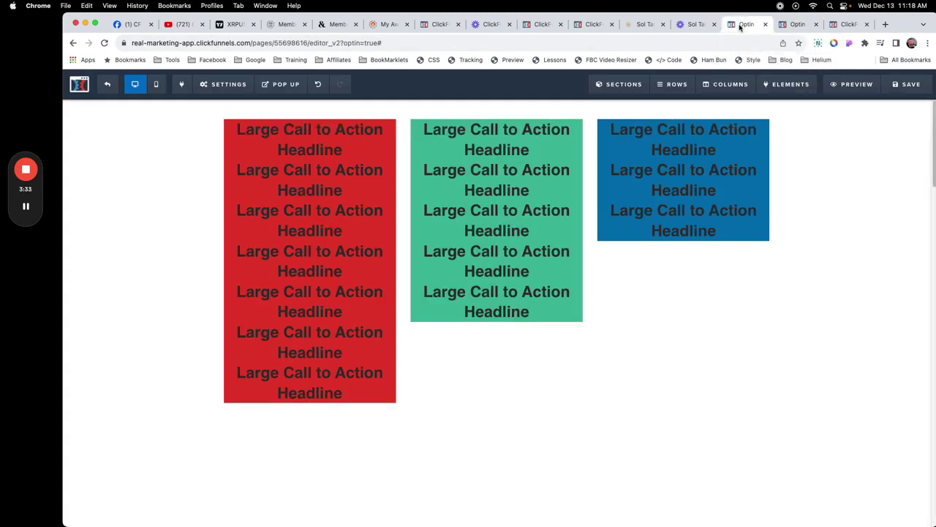
left_click(426, 62)
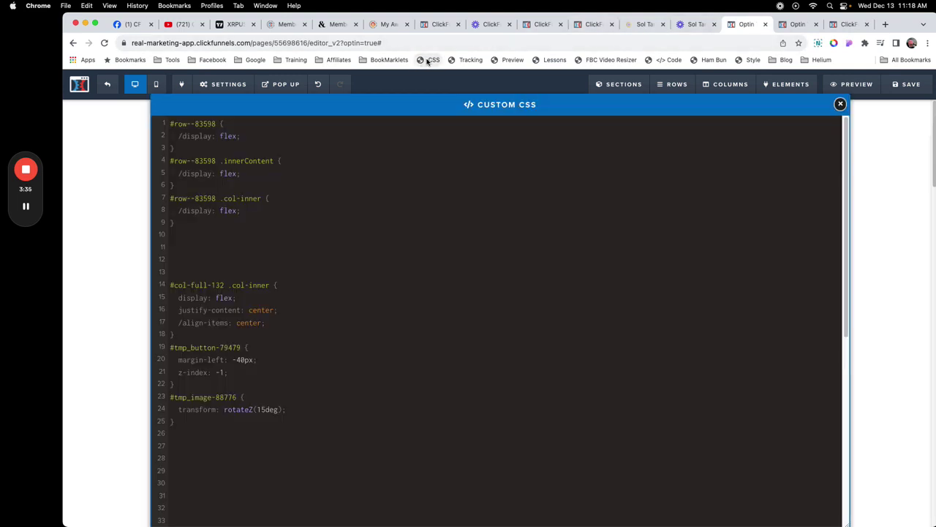
left_click(180, 136)
key("BackSpace")
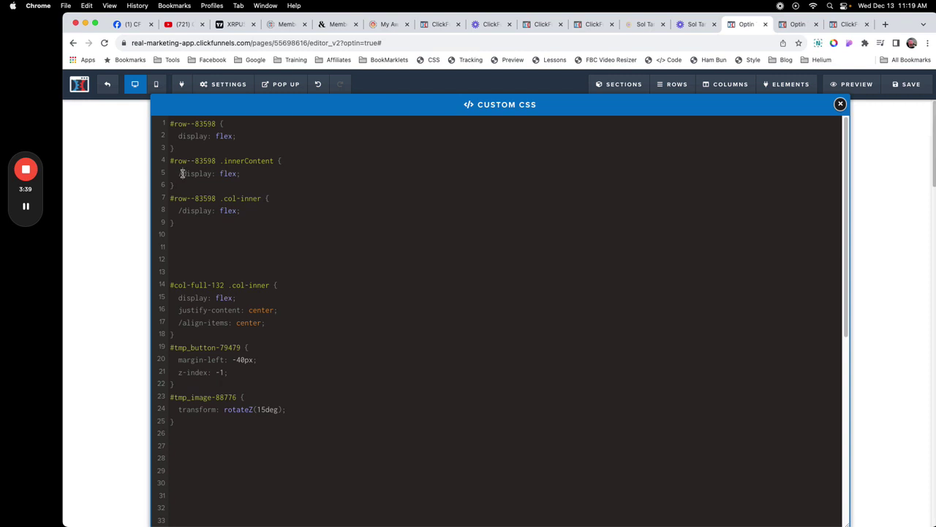
left_click(183, 173)
key("BackSpace")
left_click(797, 26)
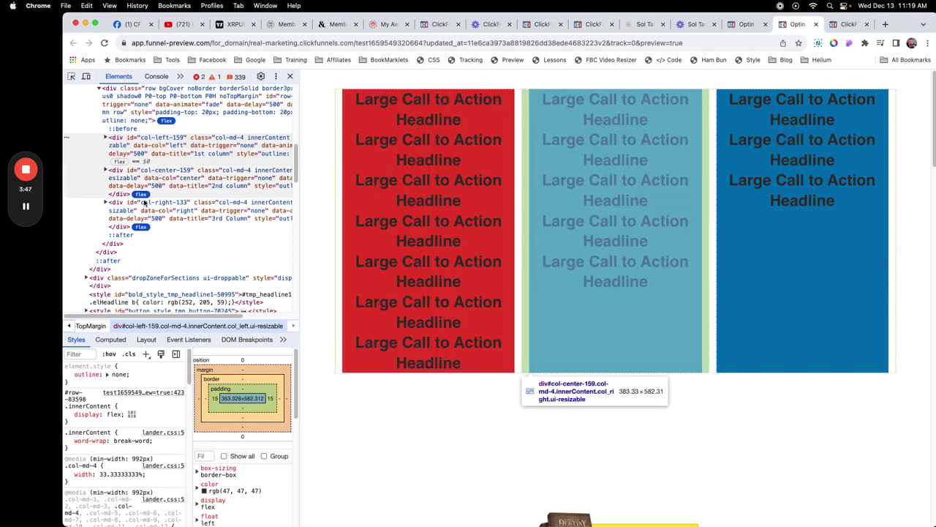
left_click(265, 141)
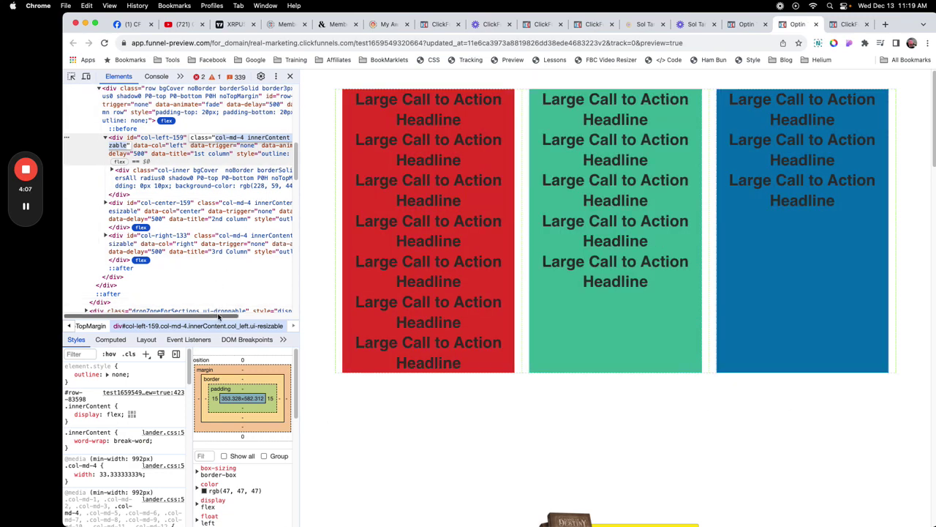
scroll(220, 307, "right", 3)
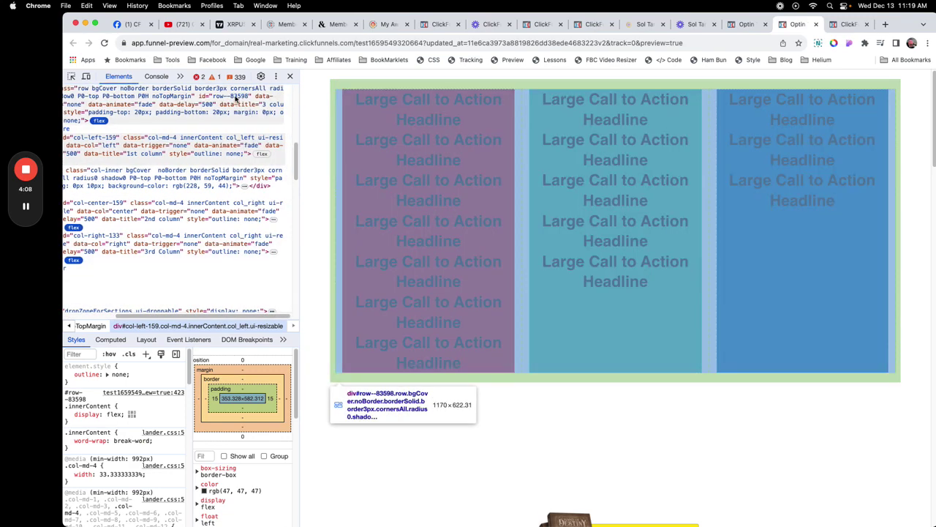
left_click(235, 100)
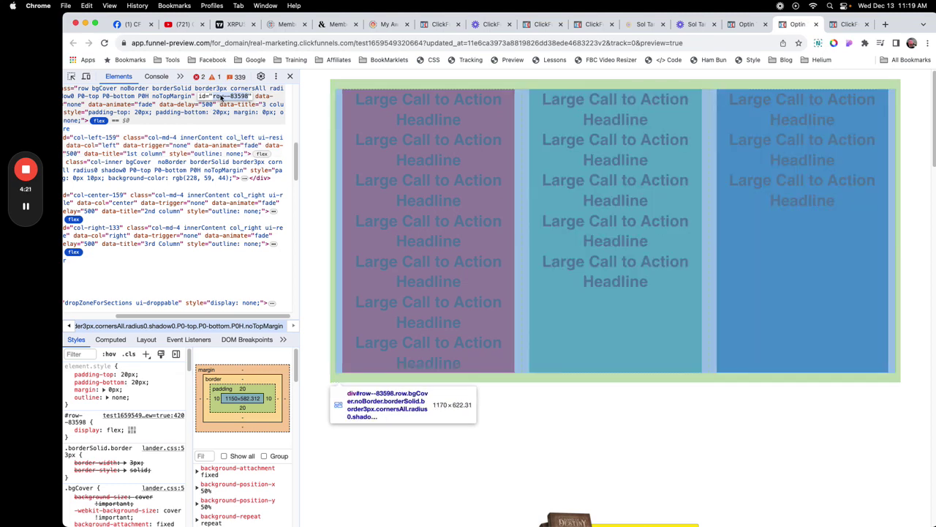
left_click(744, 24)
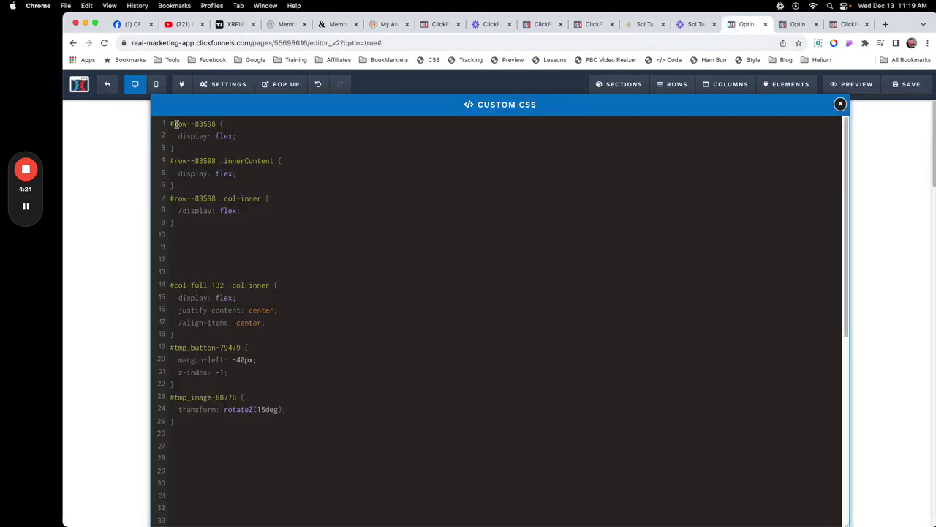
left_click_drag(171, 123, 215, 123)
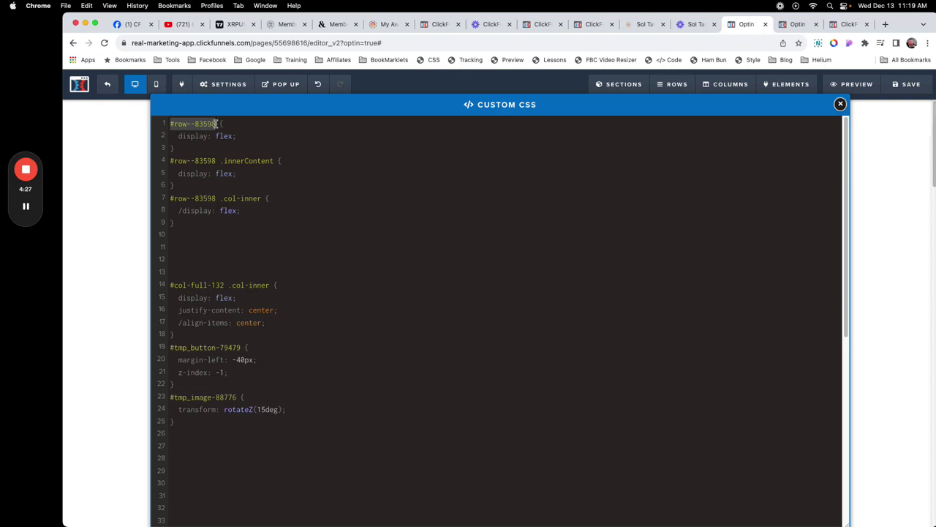
left_click_drag(170, 161, 274, 161)
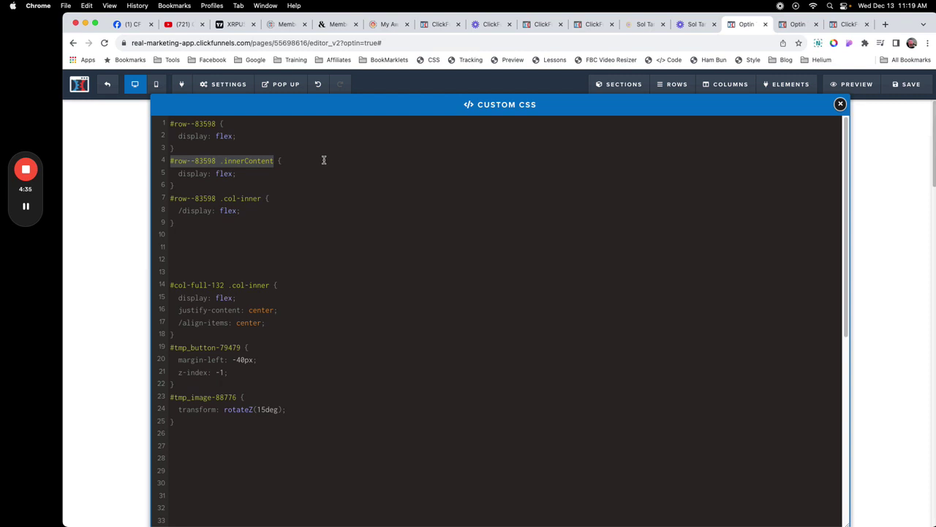
left_click_drag(216, 124, 170, 123)
left_click(302, 163)
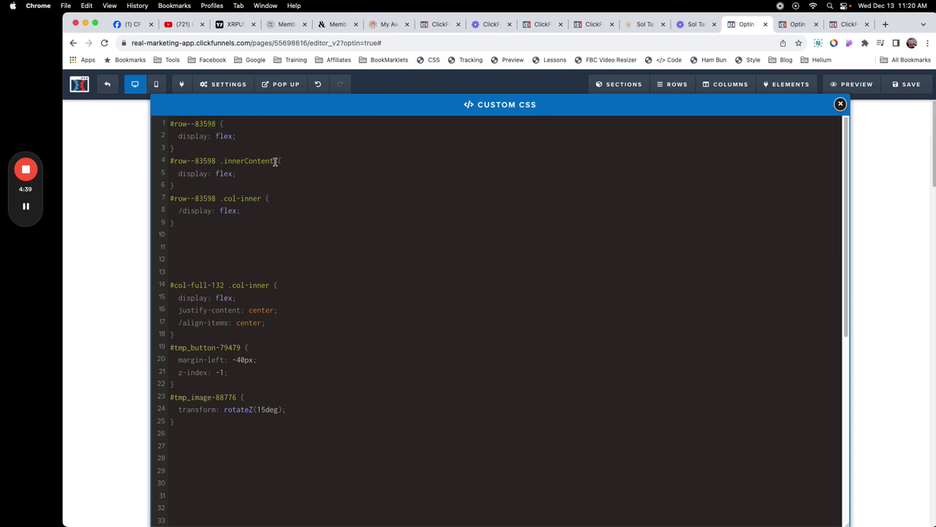
left_click_drag(275, 161, 169, 160)
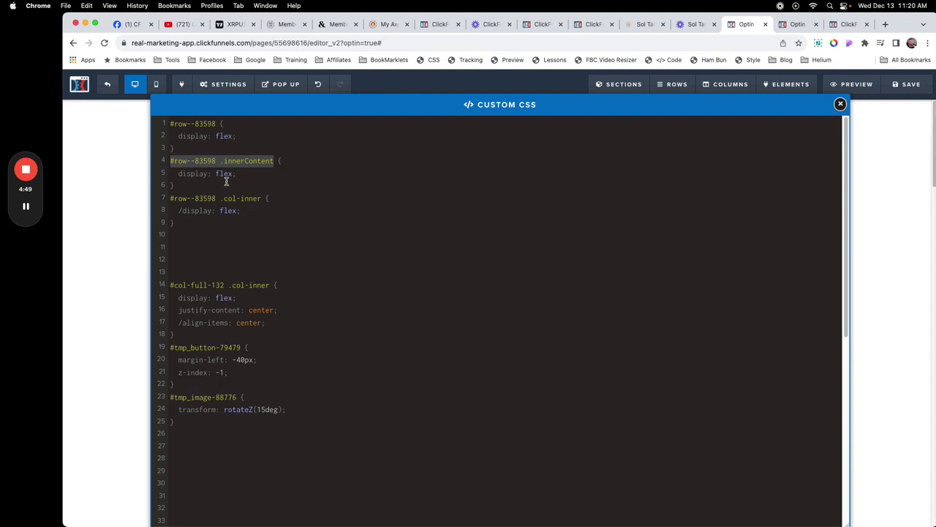
left_click(789, 24)
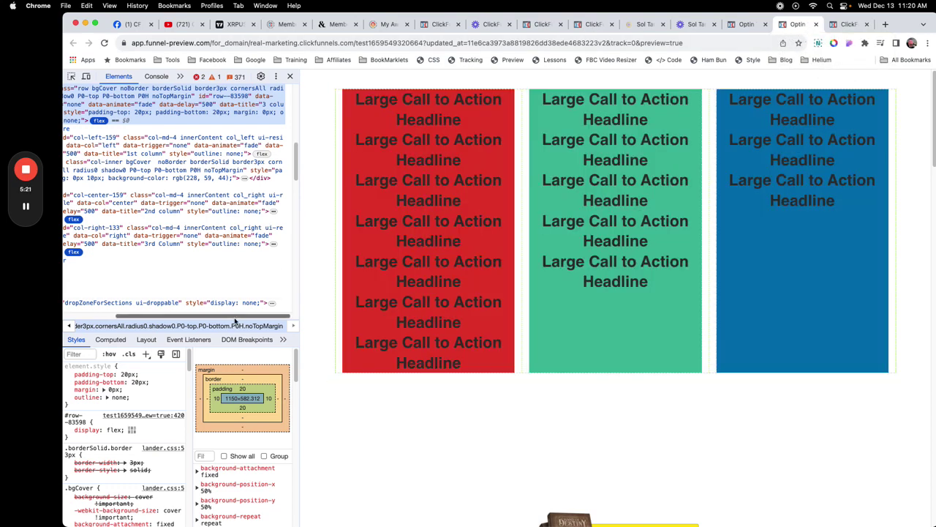
Select the col-inner div and re-enable its struck-out display: flex declaration
left_click_drag(234, 320, 168, 320)
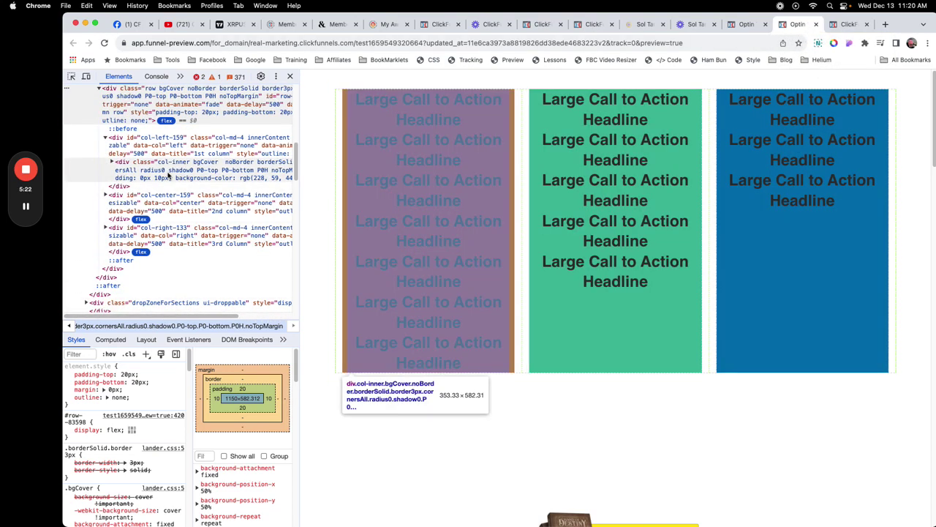
left_click(174, 167)
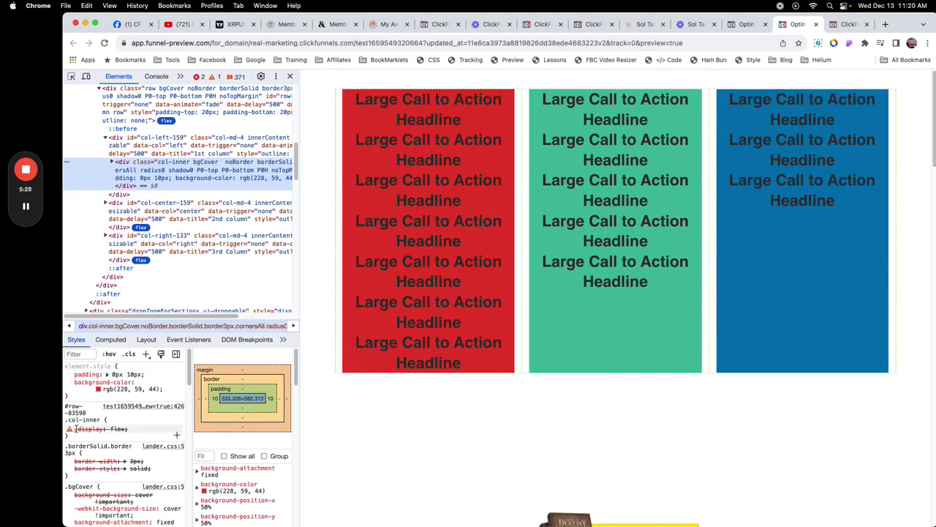
left_click(77, 430)
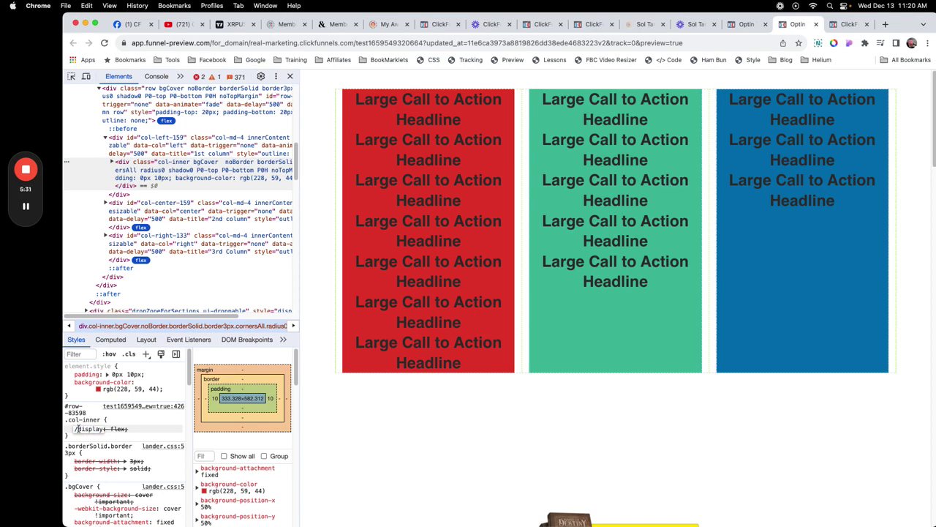
left_click(76, 429)
key("Return")
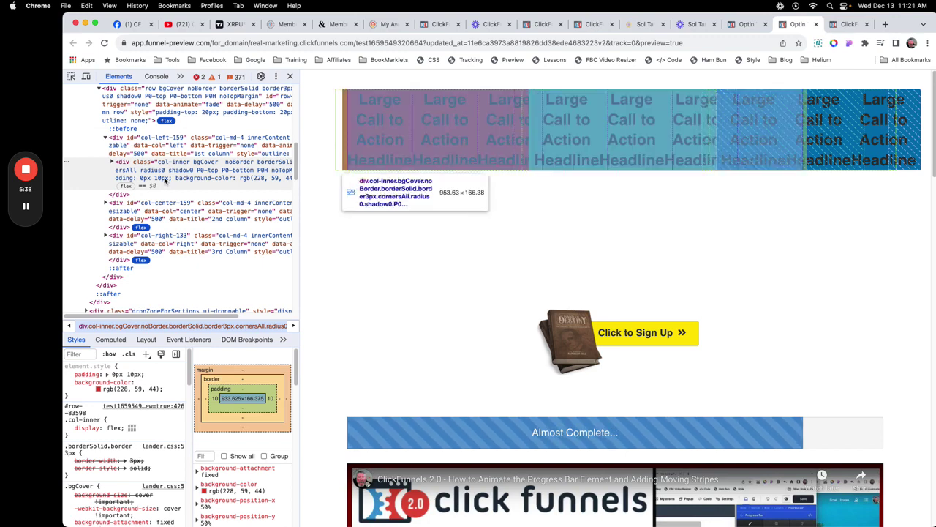
Toggle the row's flex overlay a few times, then turn off col-inner's display: flex so headlines stack
left_click(132, 430)
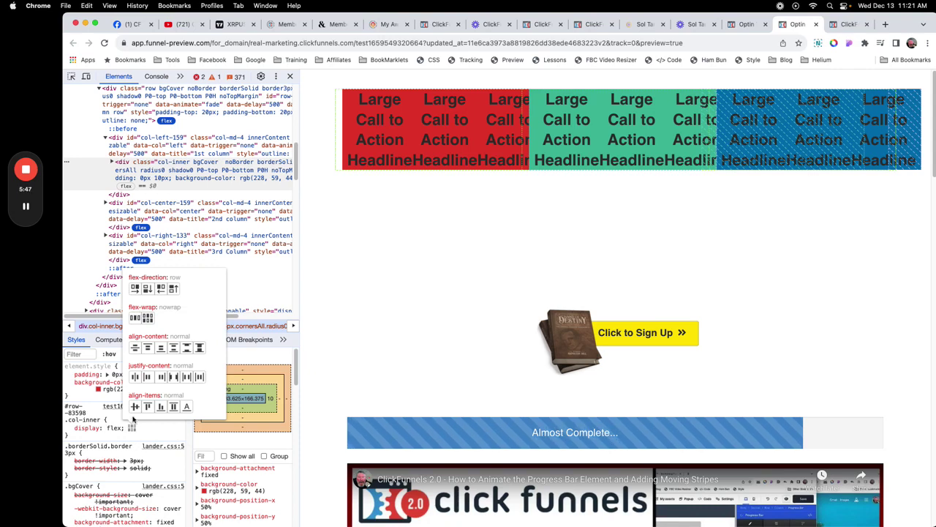
left_click(150, 436)
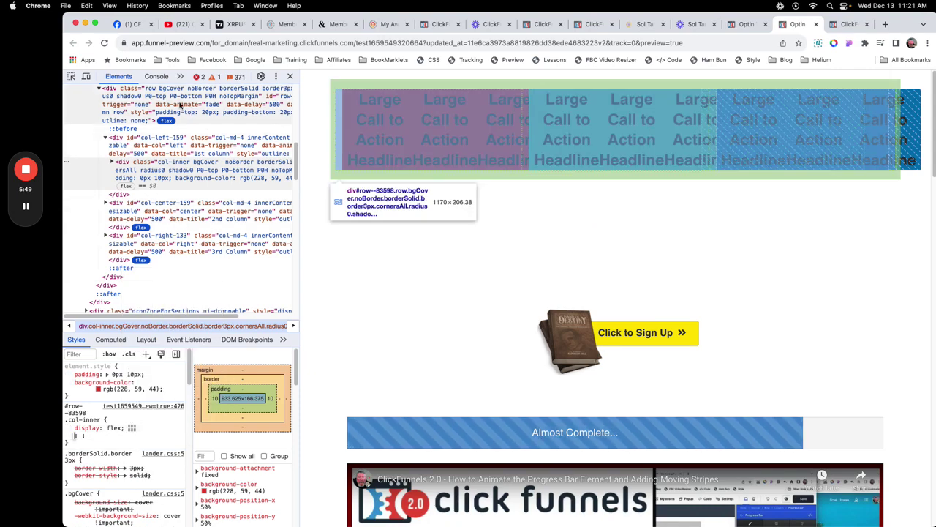
left_click(165, 121)
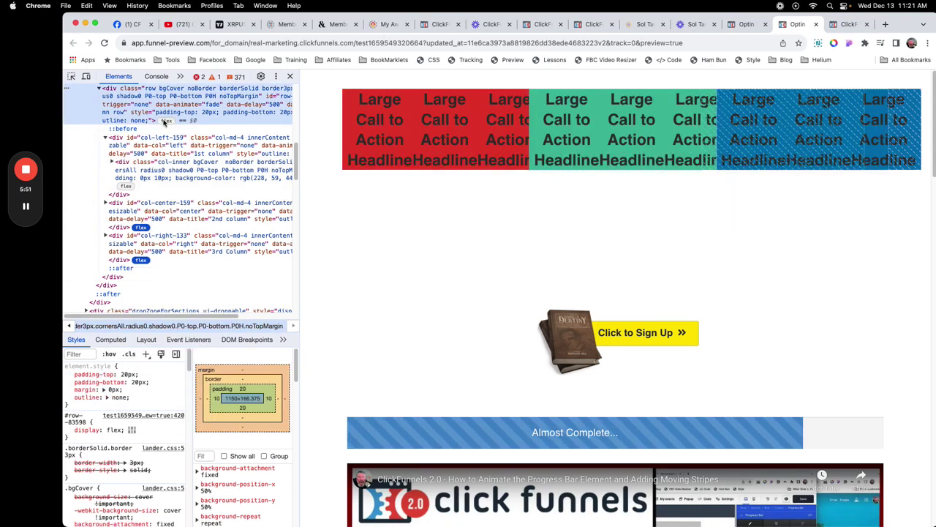
left_click(166, 120)
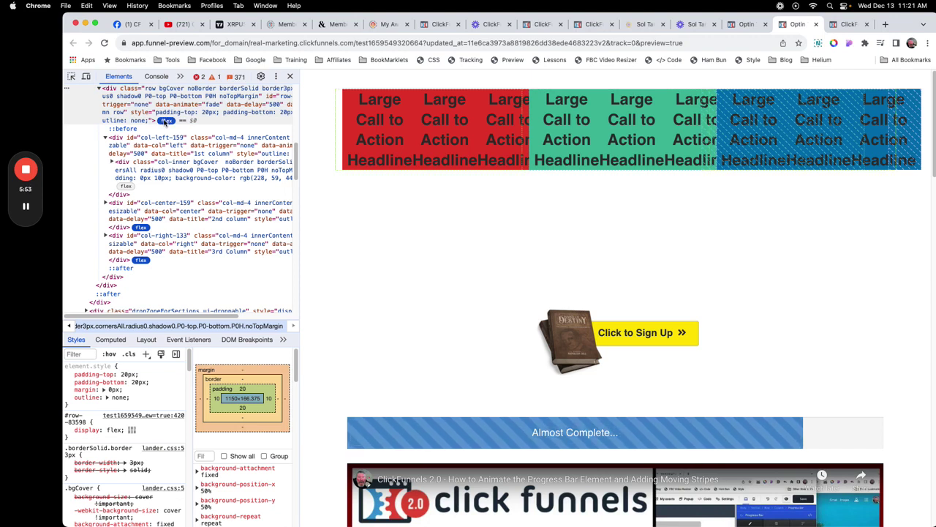
left_click(166, 121)
left_click(166, 122)
left_click(167, 122)
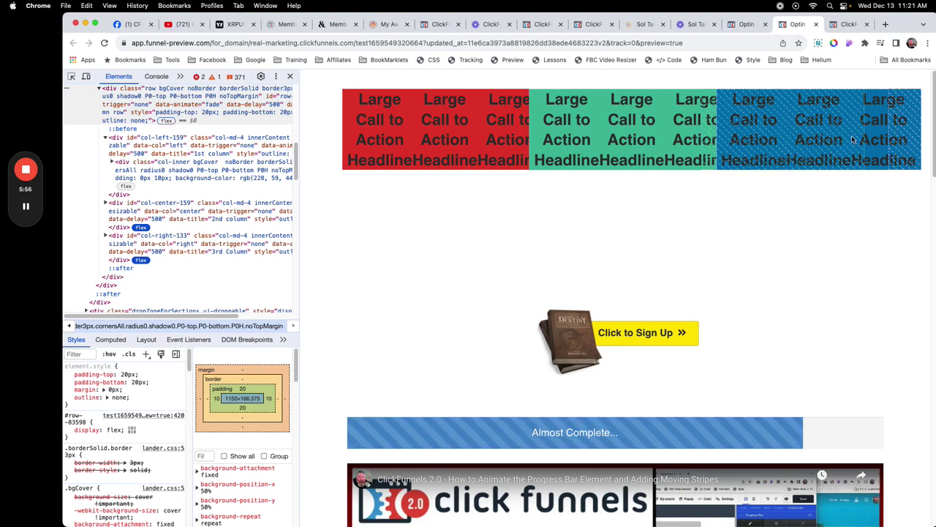
left_click(167, 122)
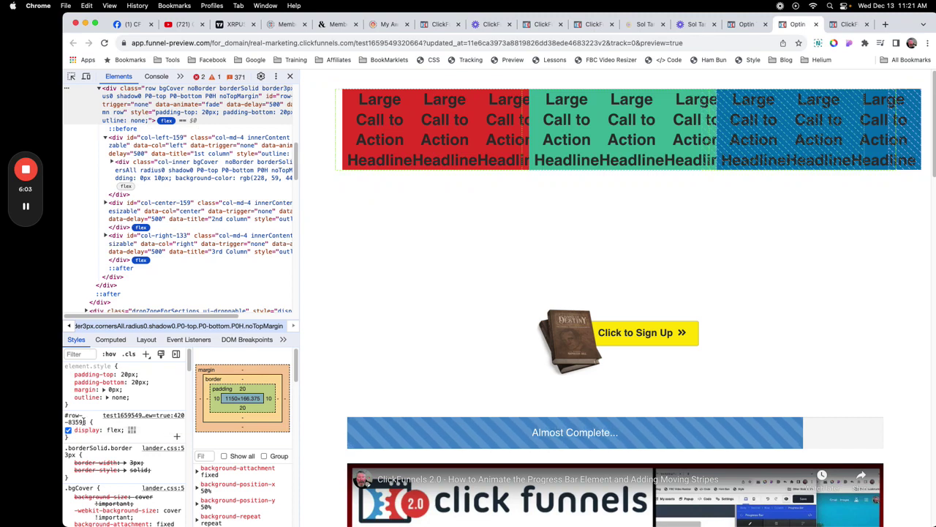
left_click(132, 431)
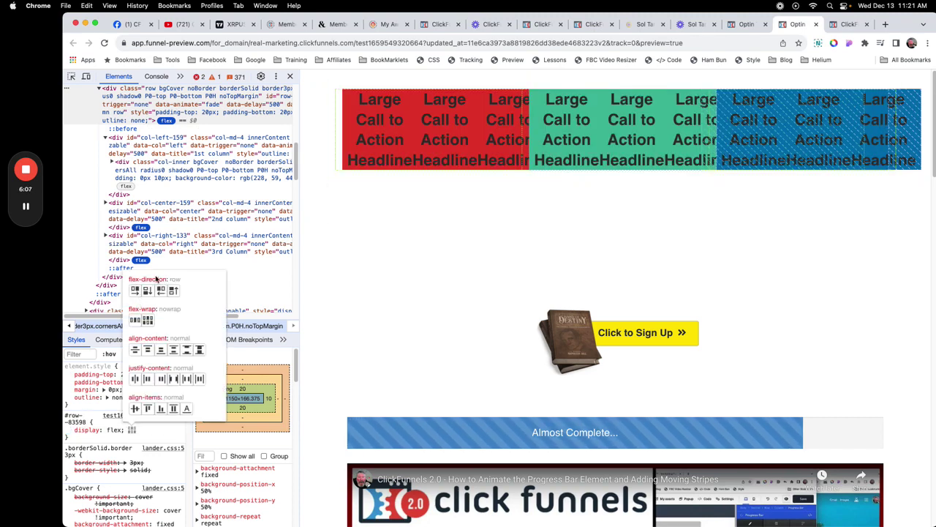
left_click(129, 176)
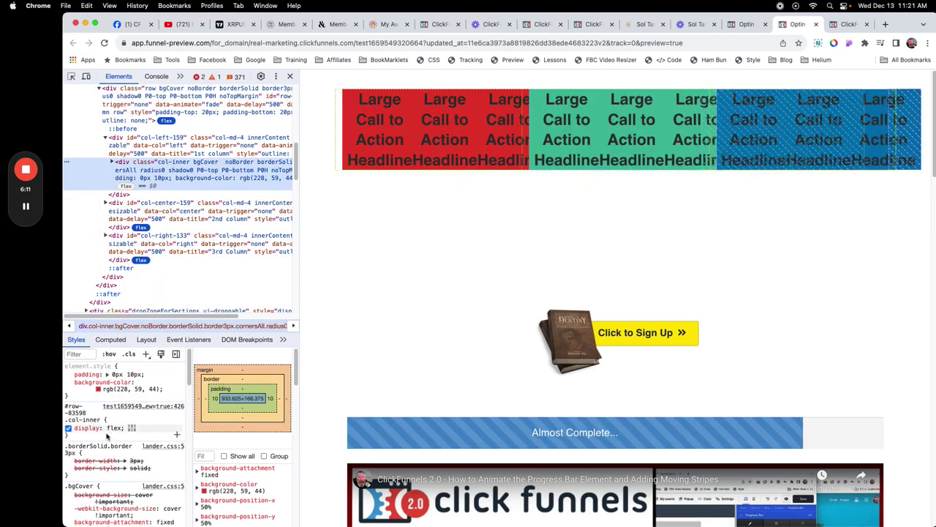
left_click(68, 428)
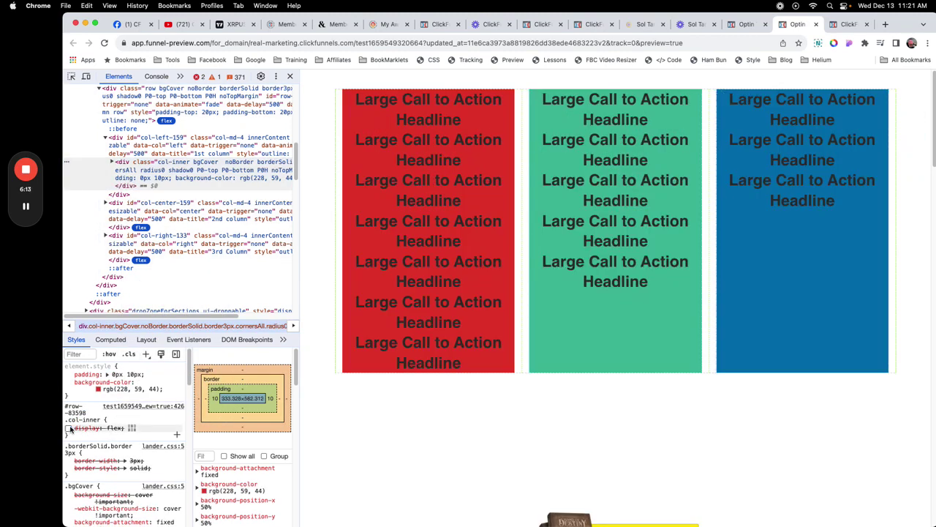
Give the row flex-direction: row, flex-wrap: nowrap and align-items: stretch in the flexbox editor
left_click(167, 104)
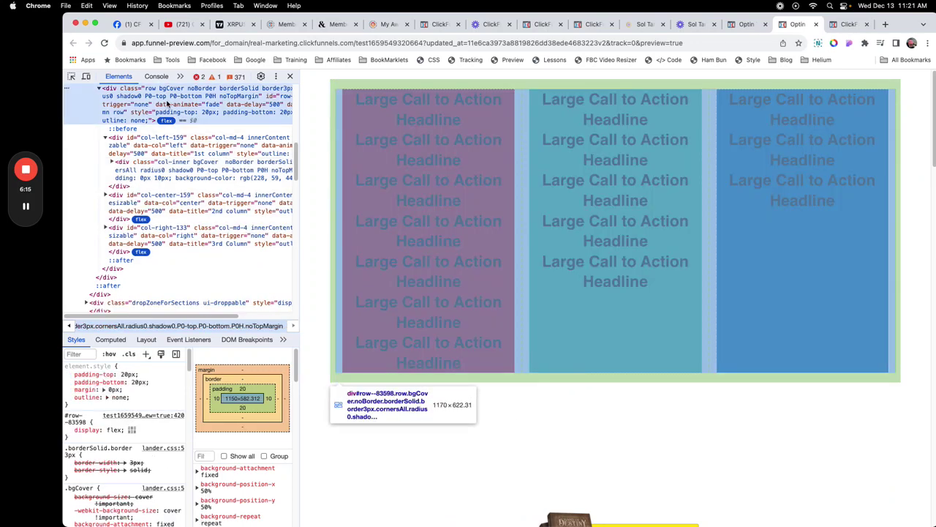
left_click(133, 432)
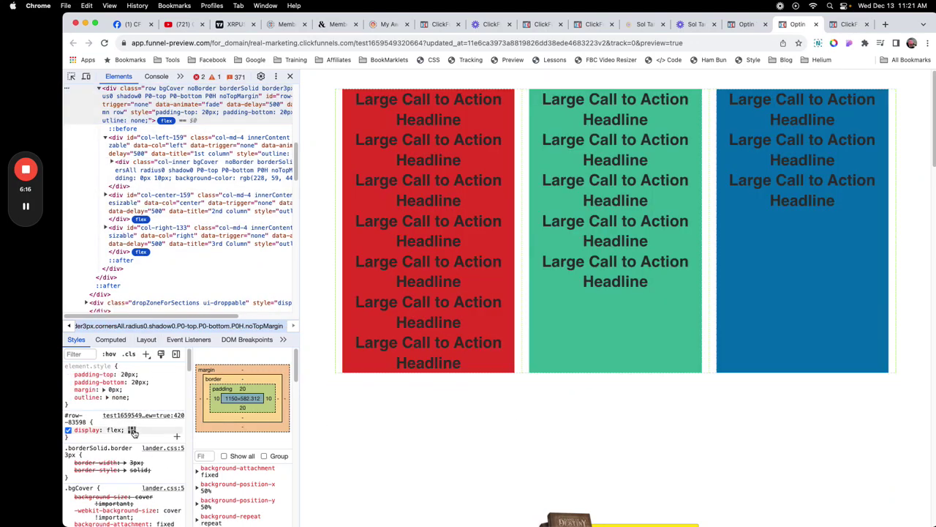
left_click(133, 431)
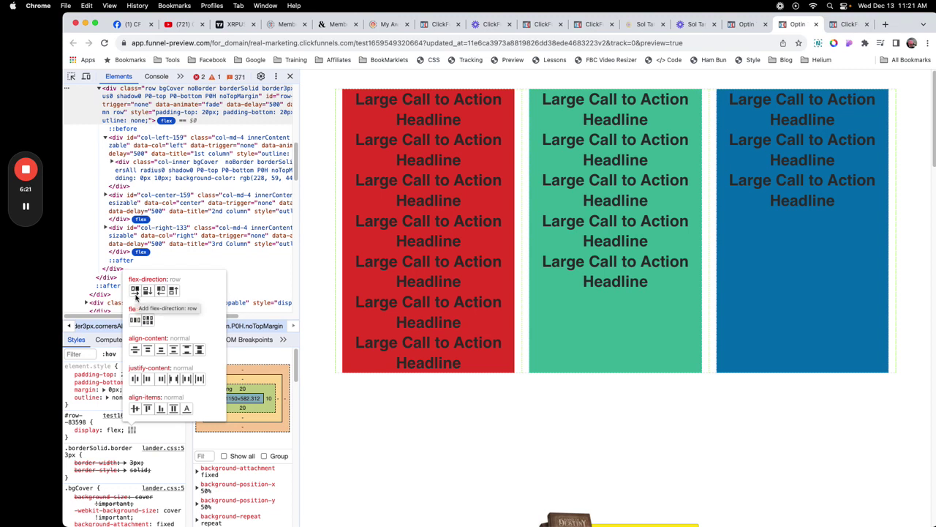
left_click(135, 290)
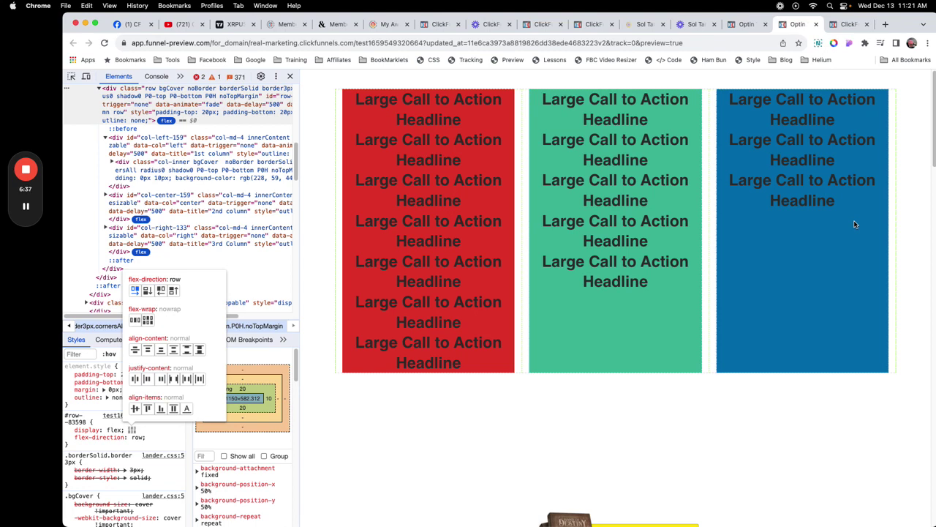
left_click(134, 321)
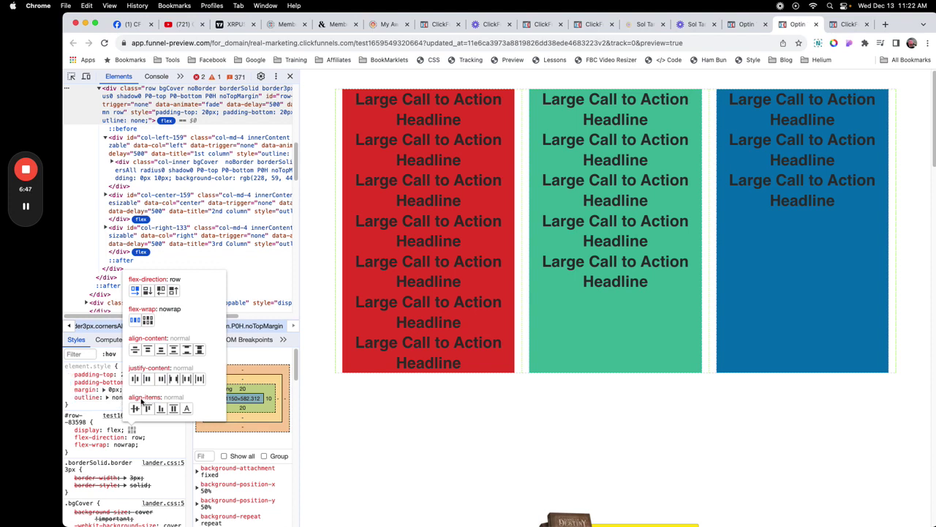
left_click(174, 409)
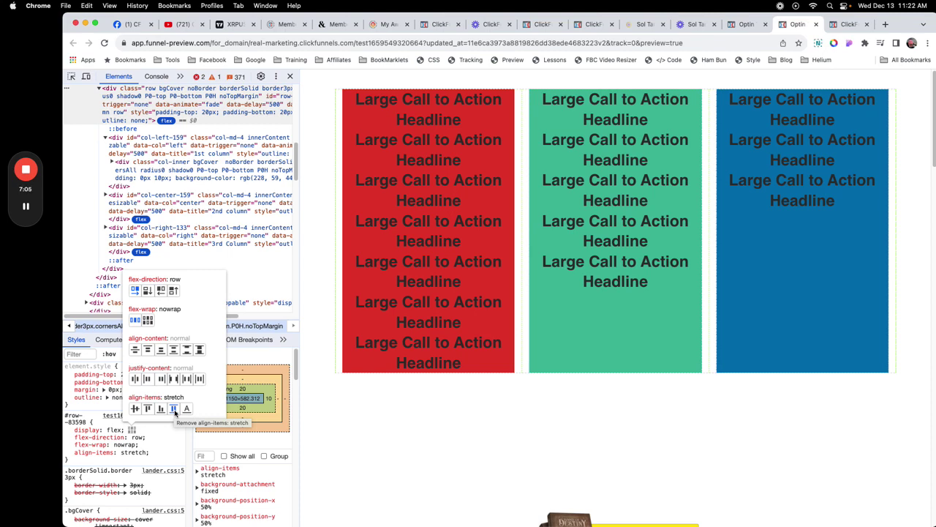
Give the left column's .innerContent flex-direction: row, flex-wrap: nowrap and align-items: stretch
left_click(131, 144)
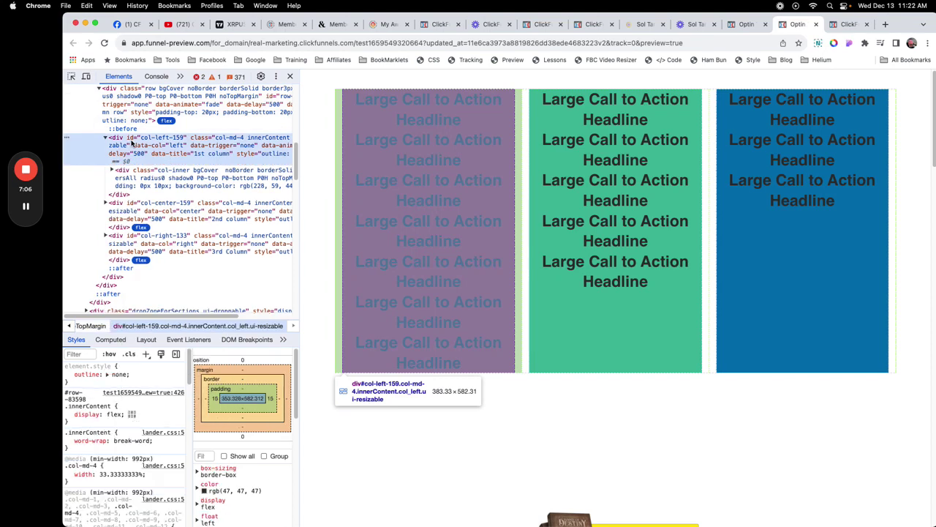
left_click(133, 414)
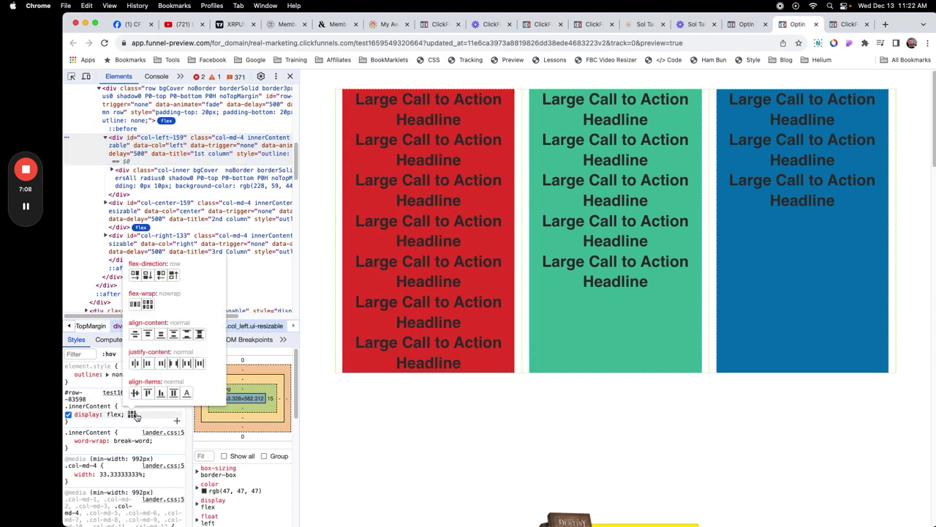
left_click(135, 274)
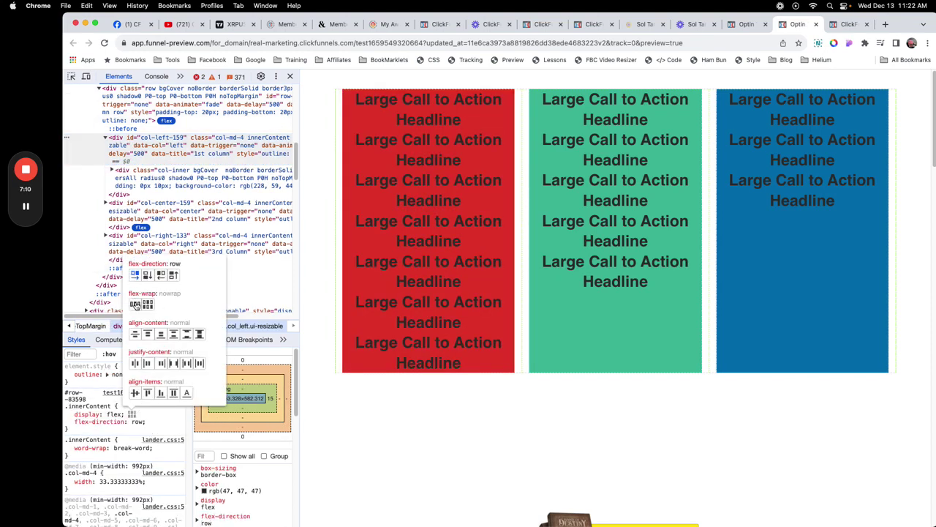
left_click(134, 304)
left_click(174, 393)
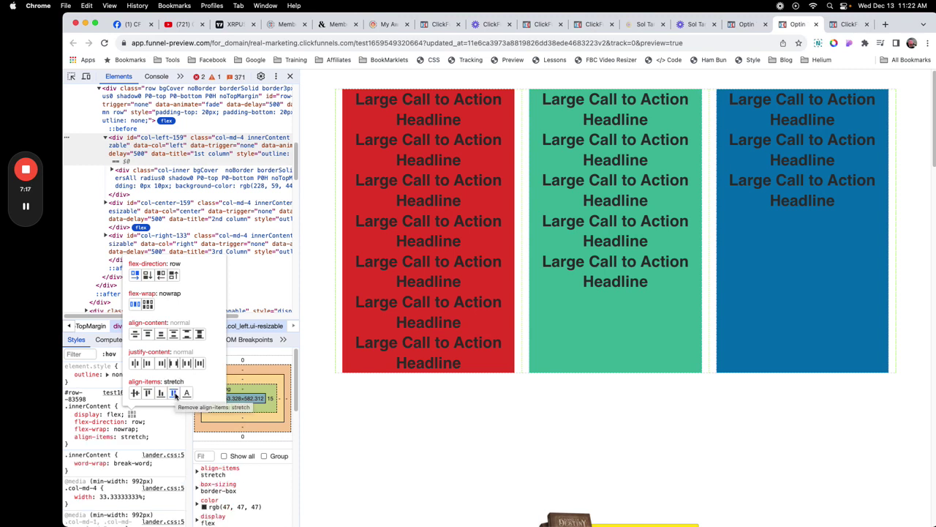
left_click(196, 186)
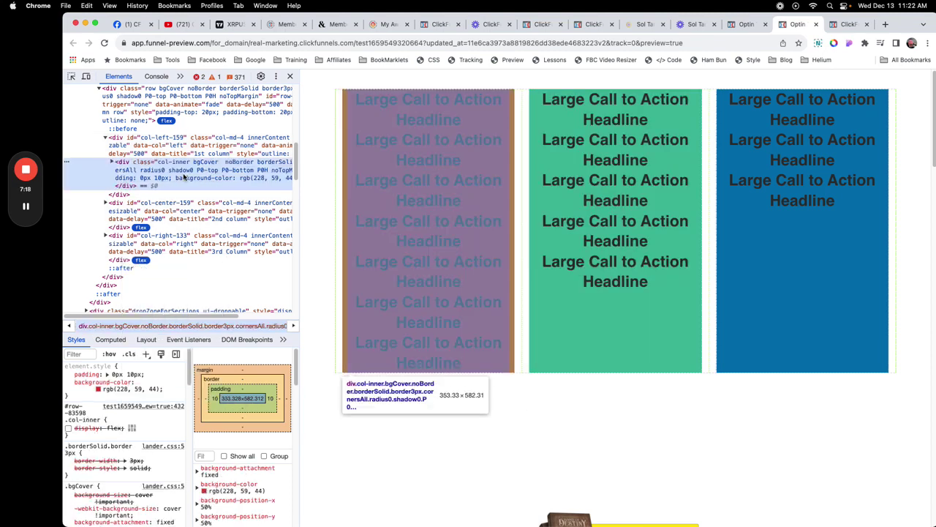
left_click(68, 429)
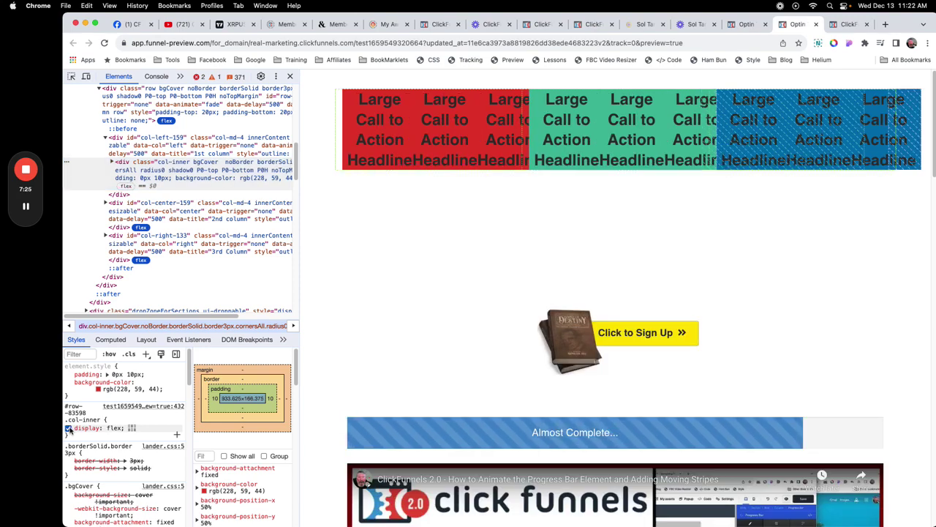
left_click(132, 428)
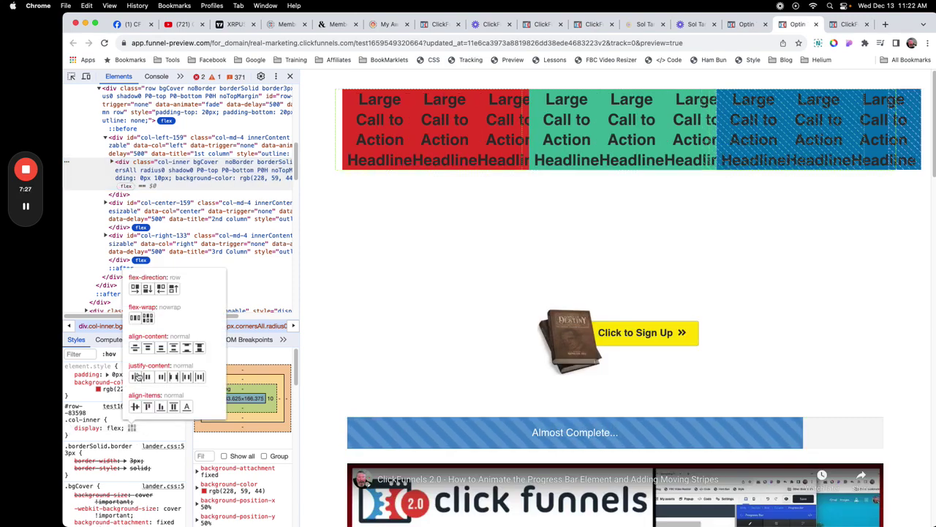
left_click(135, 289)
left_click(135, 318)
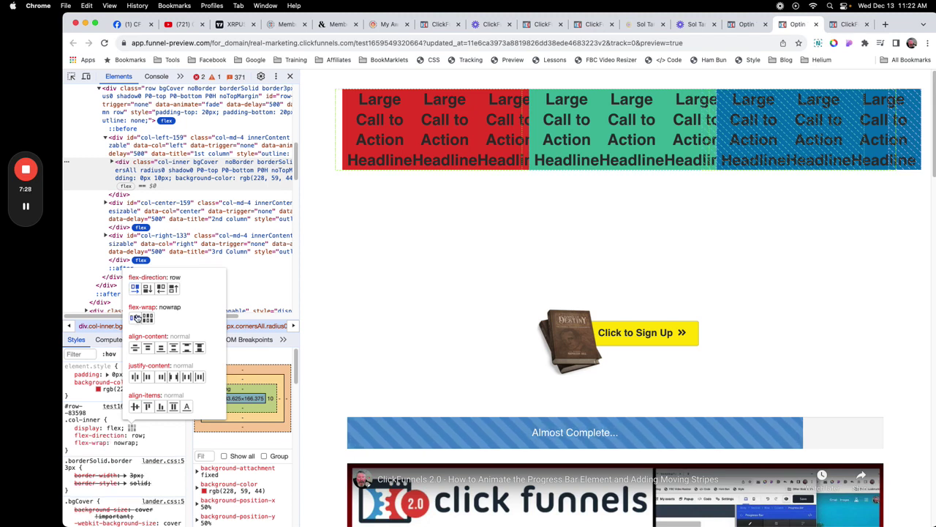
left_click(173, 407)
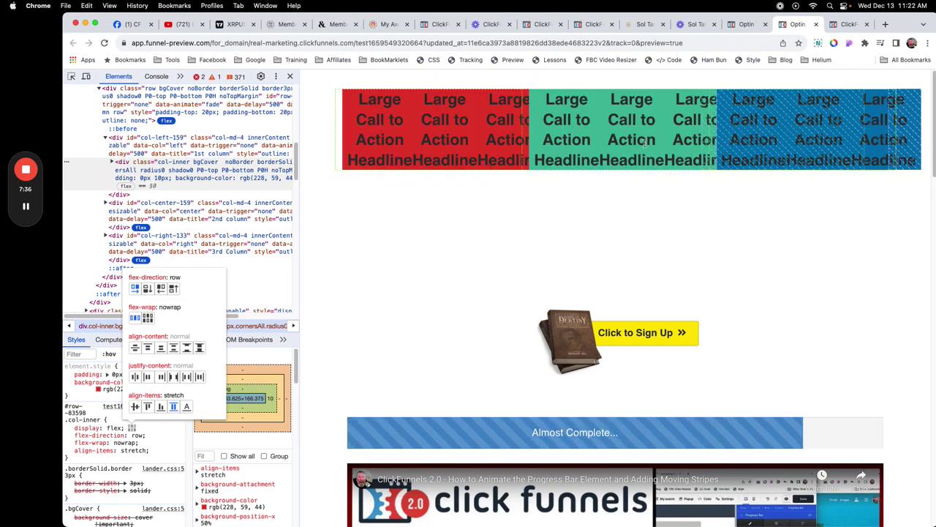
left_click(148, 289)
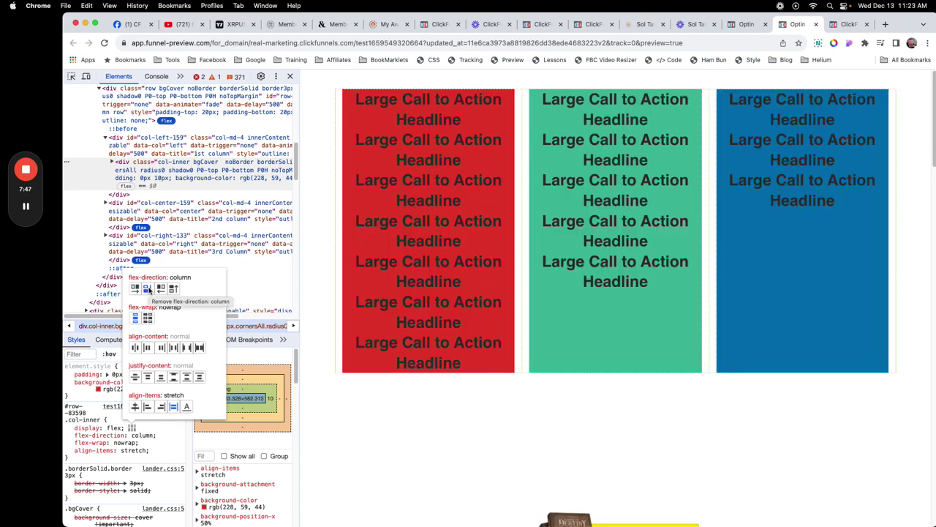
left_click(147, 319)
left_click(136, 318)
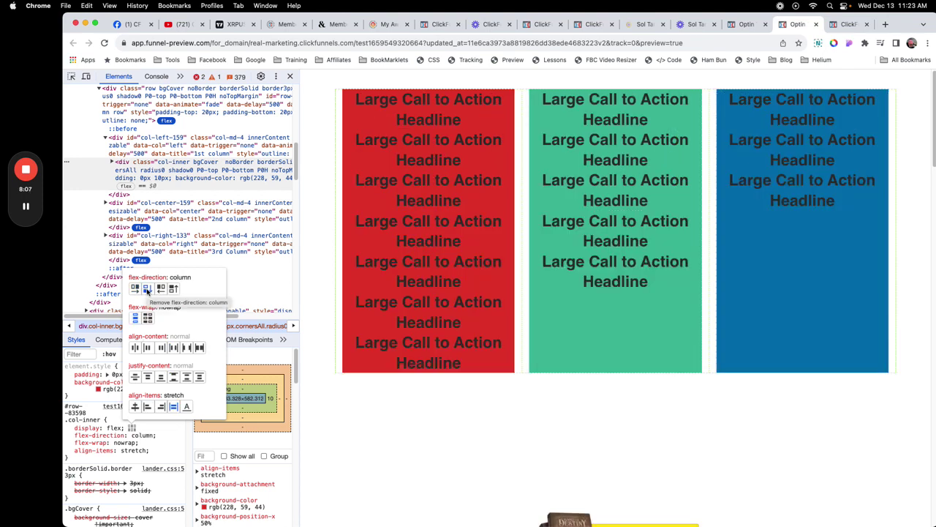
left_click(135, 289)
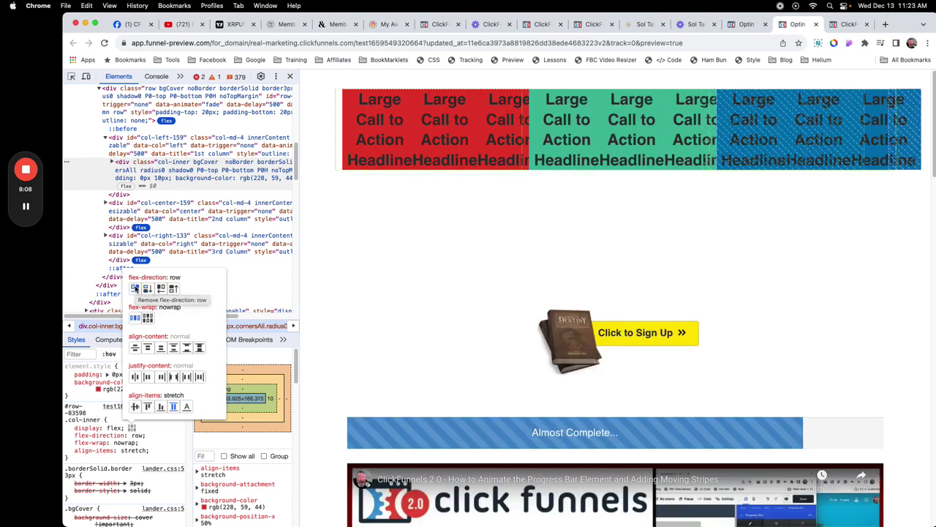
left_click(147, 289)
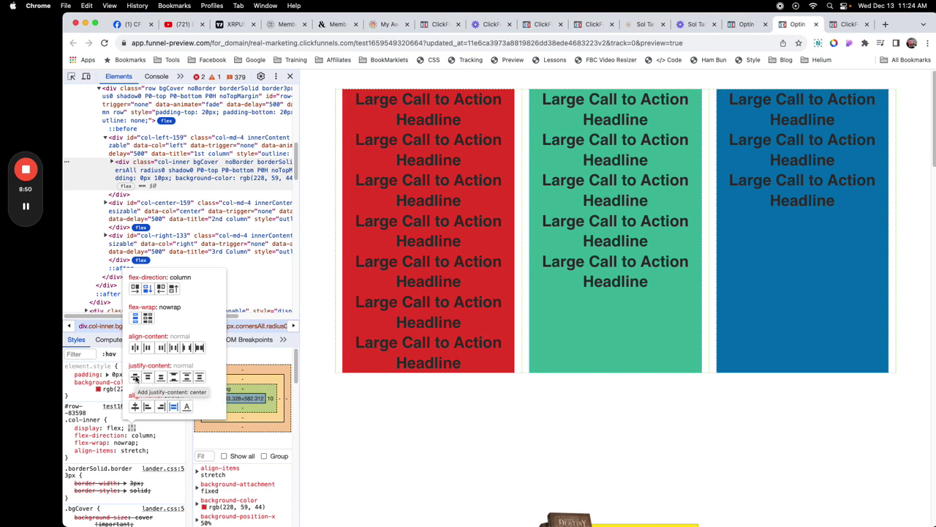
Try each justify-content option on .col-inner, settle on space-evenly, and select that declaration
left_click(136, 377)
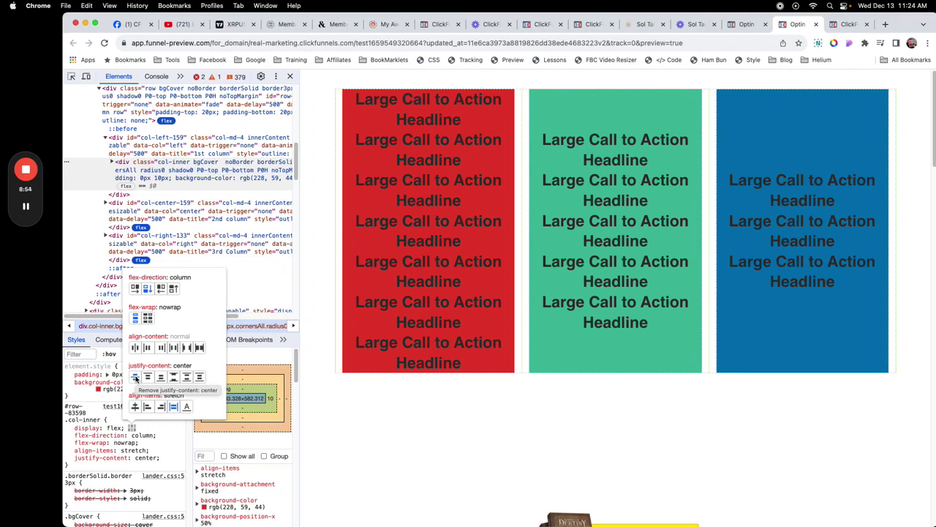
left_click(147, 378)
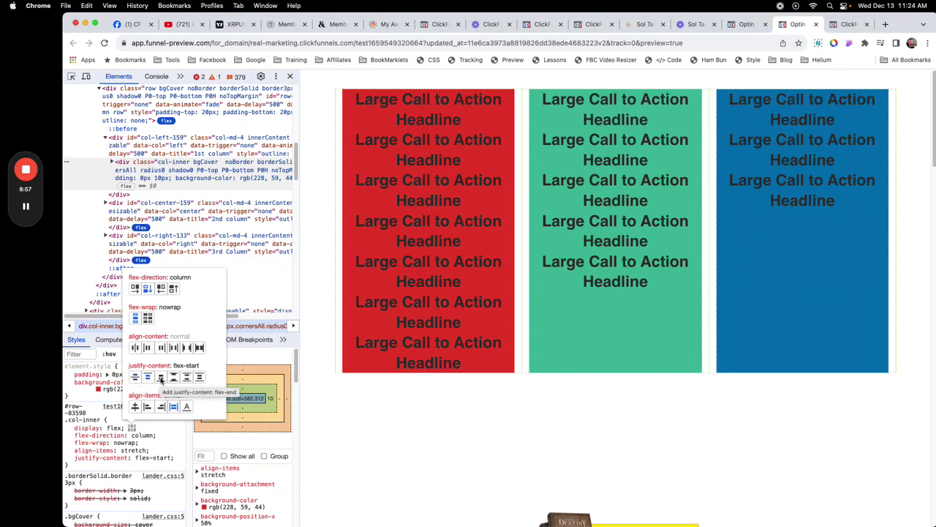
left_click(161, 377)
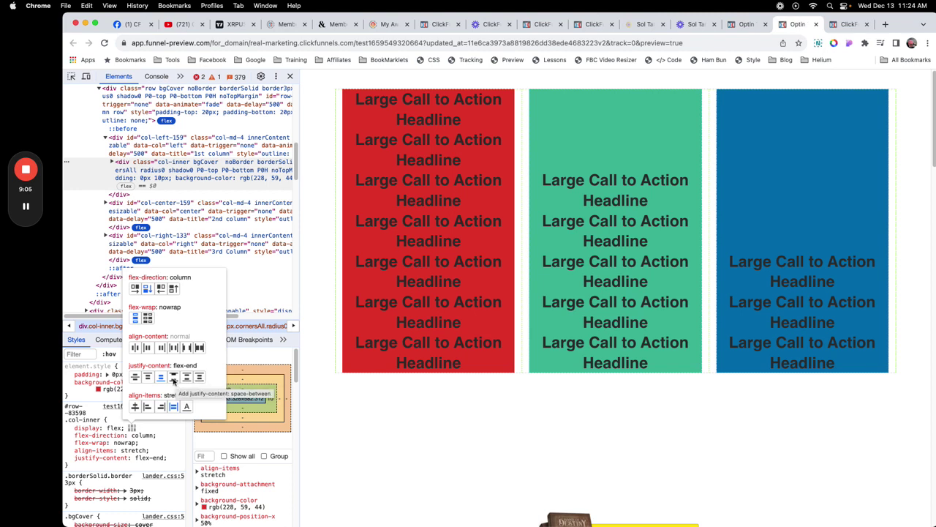
left_click(174, 377)
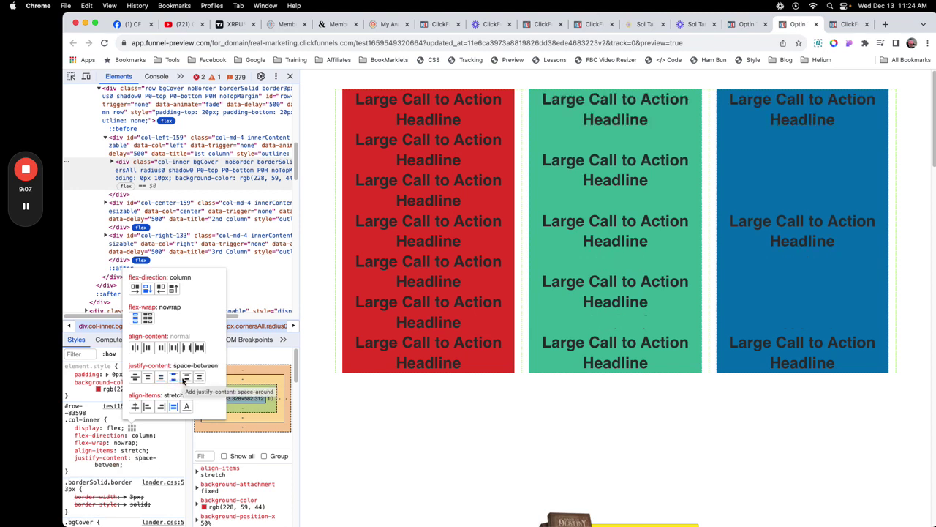
left_click(186, 378)
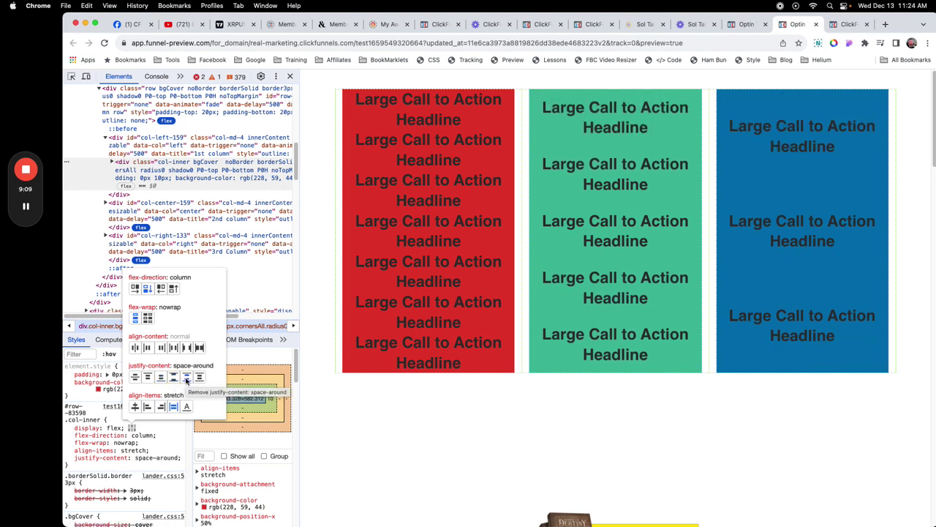
left_click(199, 377)
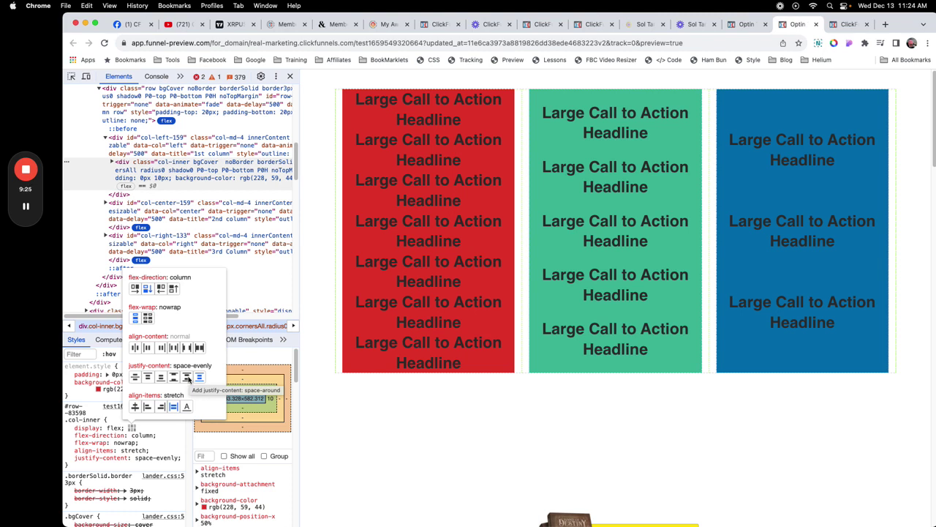
left_click(136, 467)
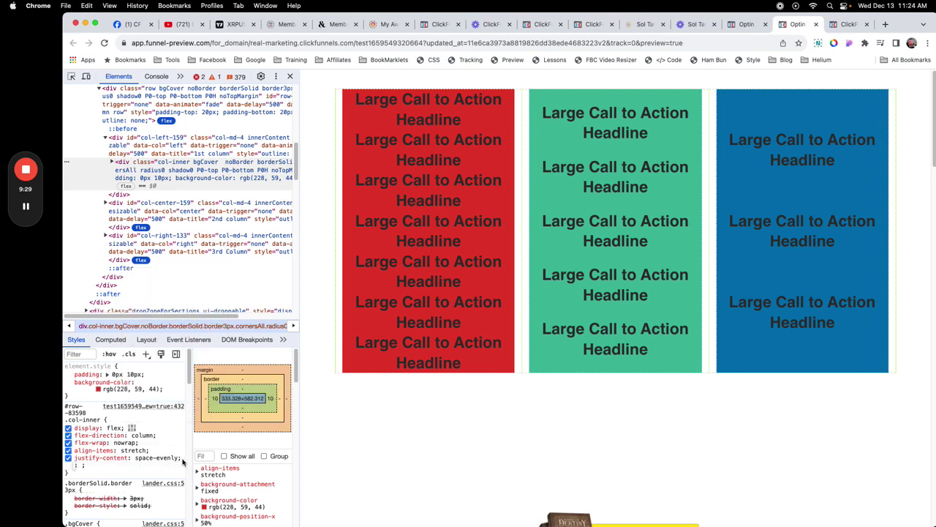
left_click(181, 462)
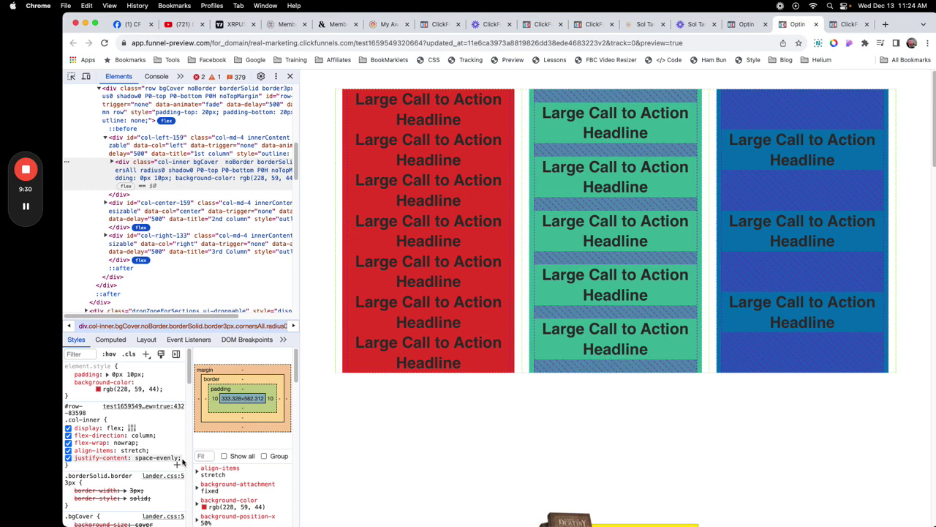
left_click(183, 461)
left_click_drag(182, 459, 75, 458)
key("super+c")
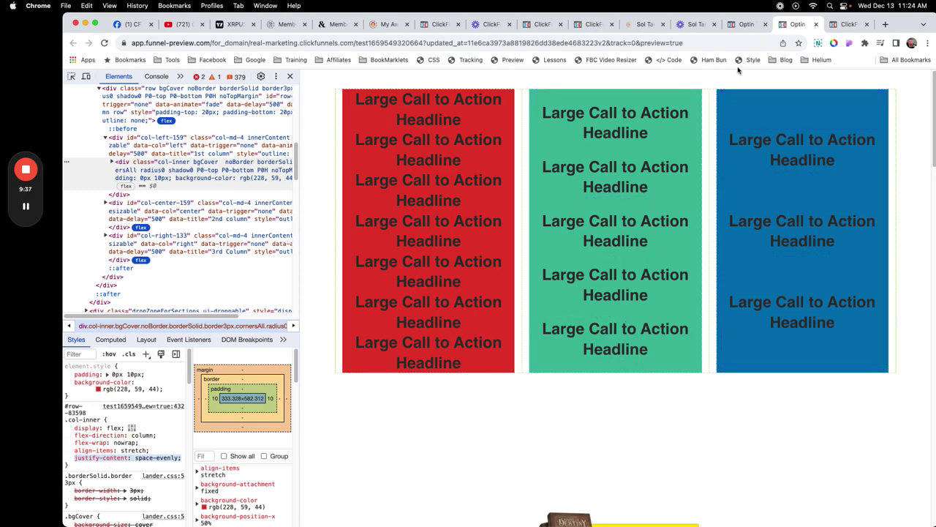
In Custom CSS, uncomment .col-inner's display: flex, paste justify-content: space-evenly below it, and save
left_click(748, 25)
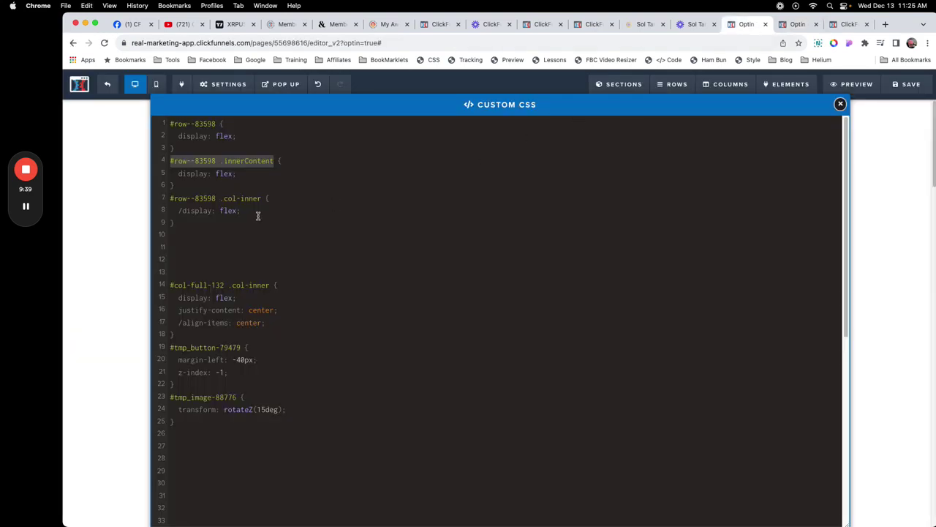
left_click(182, 210)
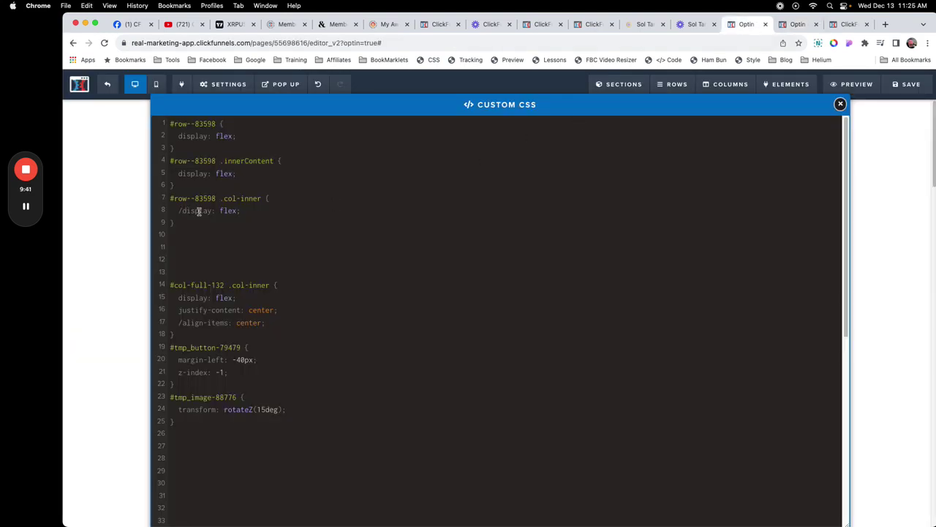
key("BackSpace")
left_click(239, 210)
key("Return")
key("super+v")
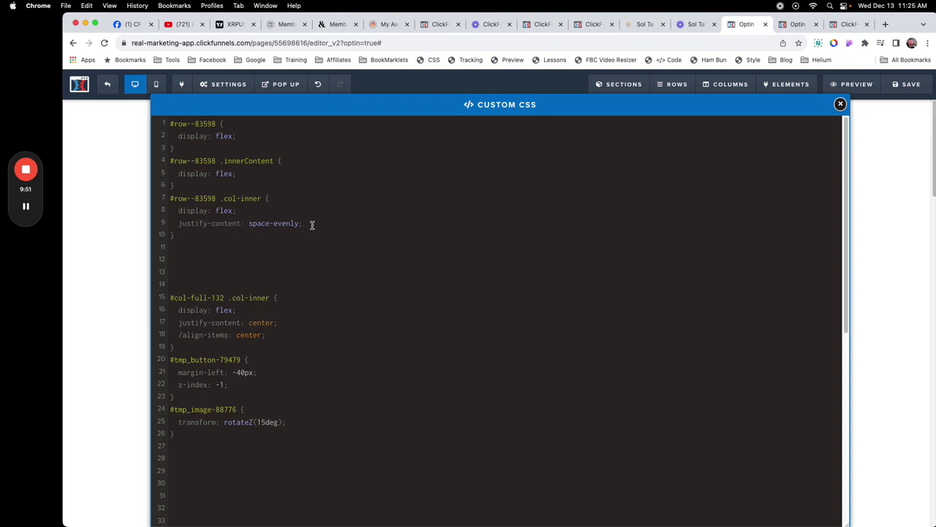
left_click(907, 84)
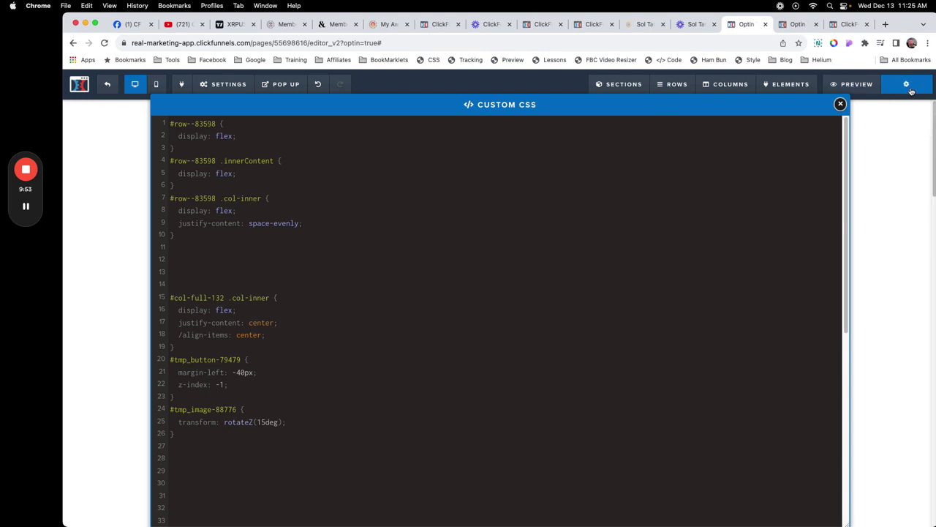
left_click(797, 24)
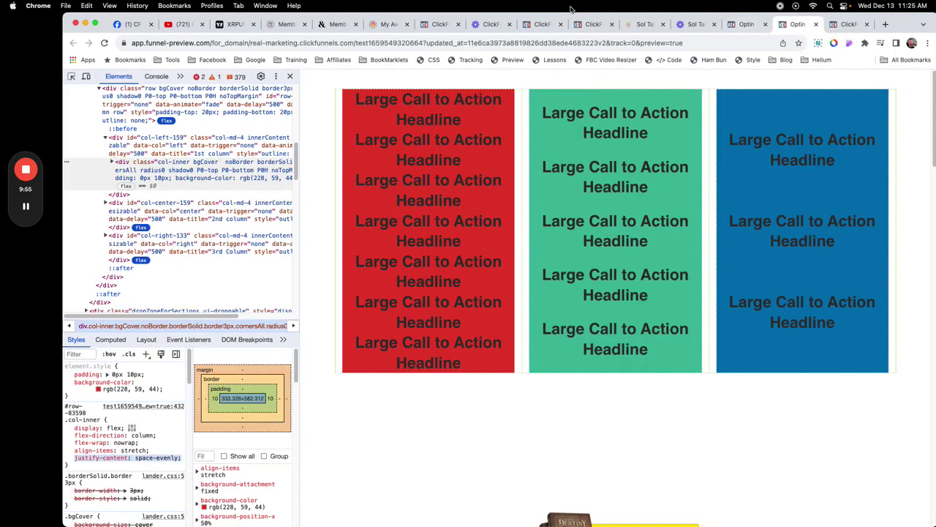
Reload the preview, then open a fresh preview of the saved page from the editor
left_click(104, 44)
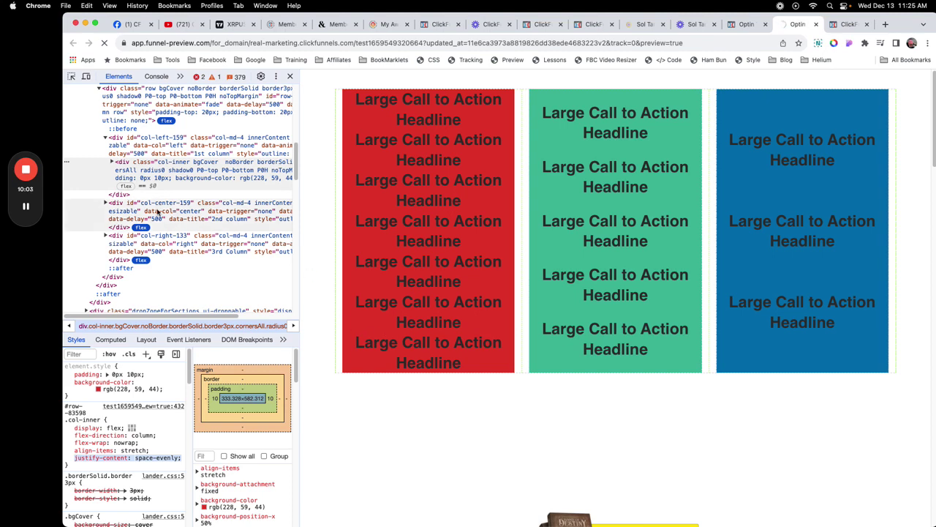
mouse_move(27, 210)
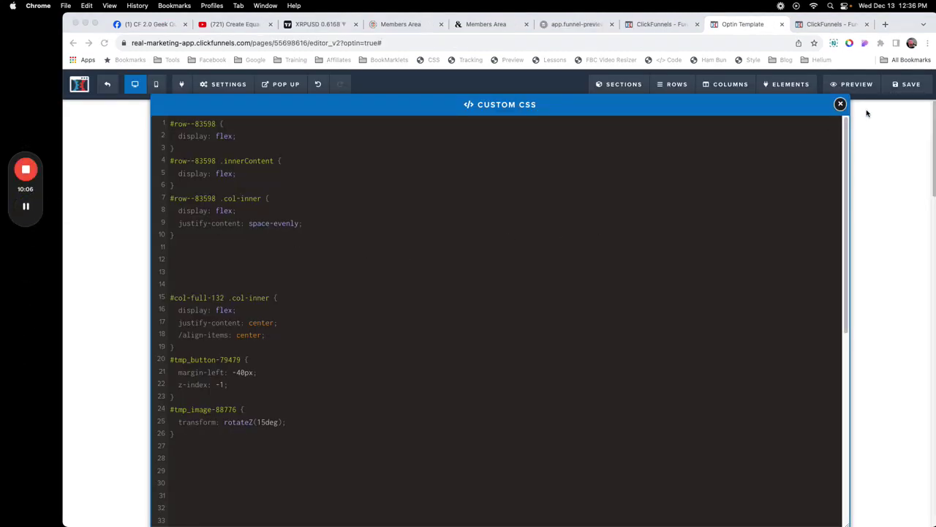
left_click(856, 85)
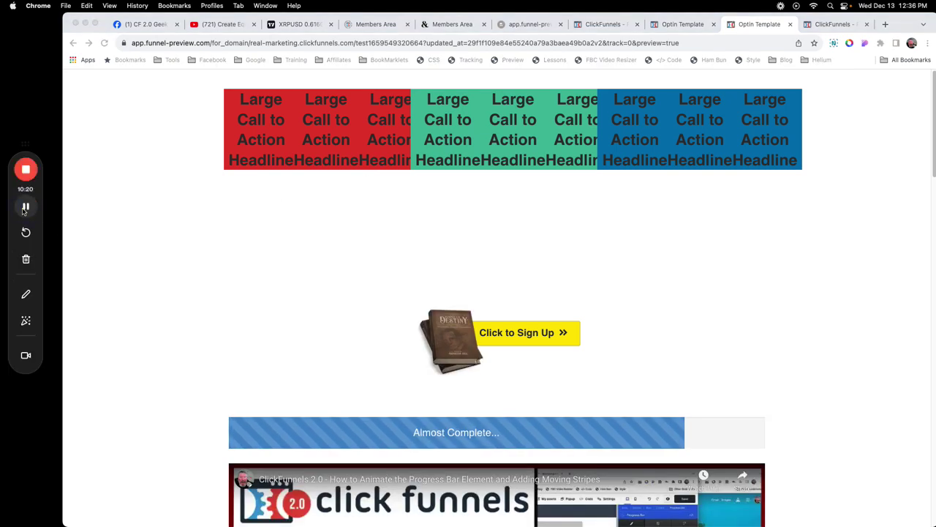
Inspect the new preview and set flex-direction: column on the left box's col-inner
right_click(232, 150)
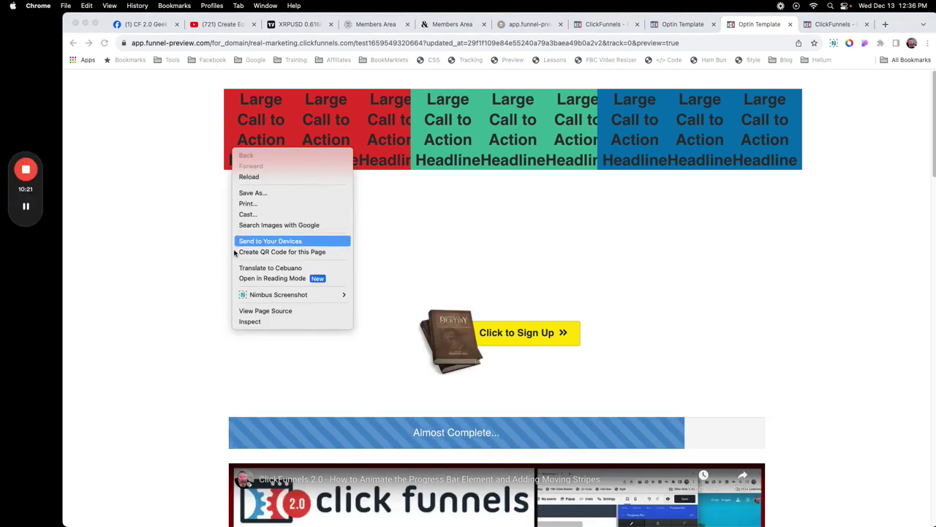
left_click(247, 322)
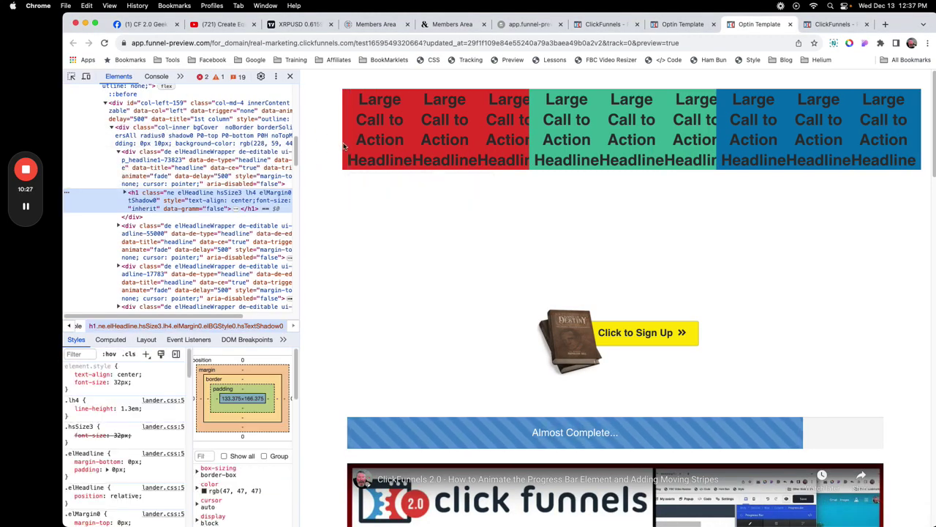
left_click(118, 152)
left_click(112, 128)
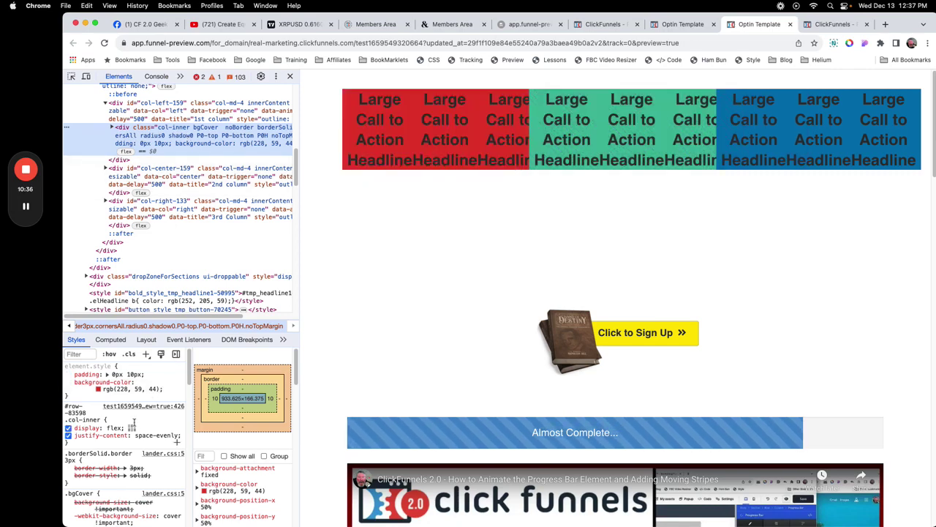
left_click(131, 428)
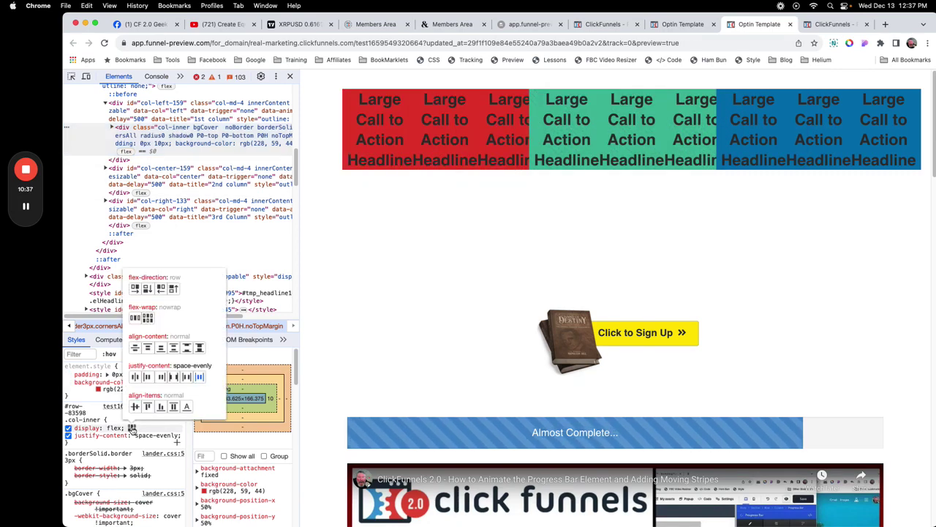
left_click(147, 289)
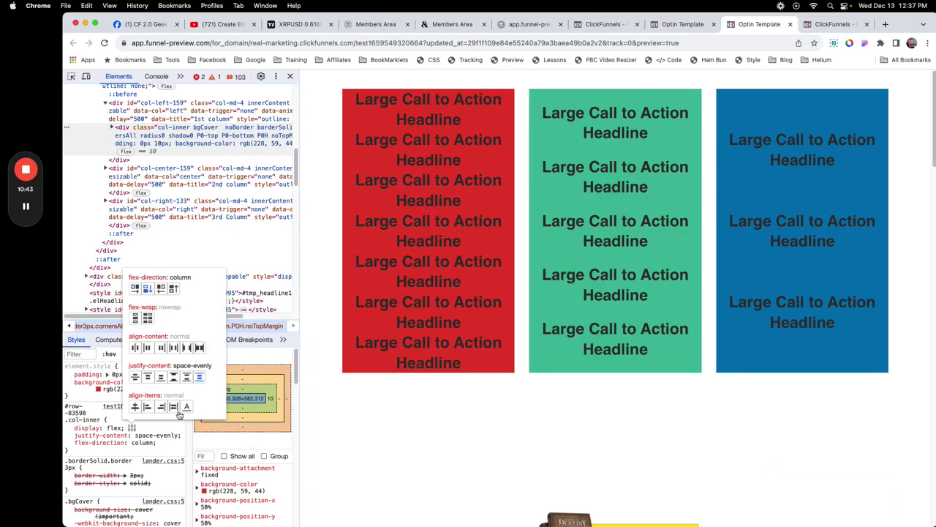
left_click(157, 446)
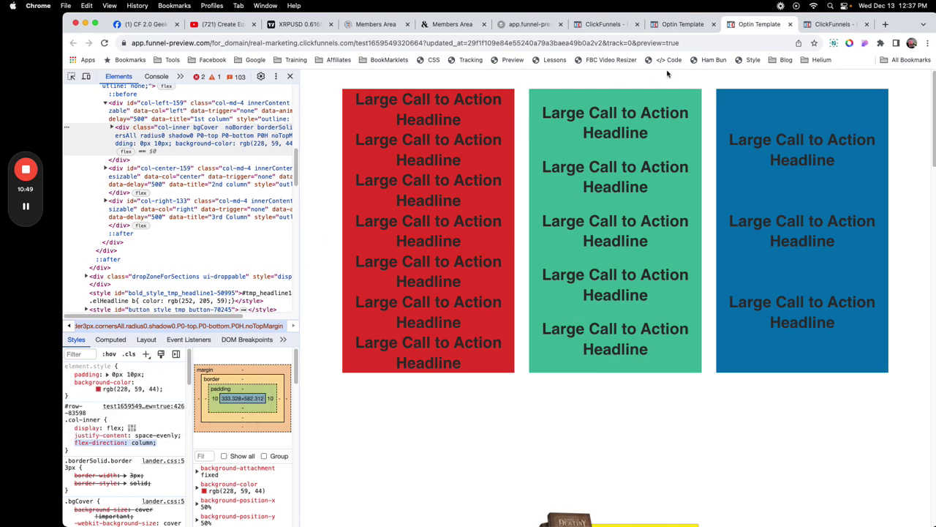
Add flex-direction: column to the #row--83598 .col-inner rule in the custom CSS and save it
left_click(682, 24)
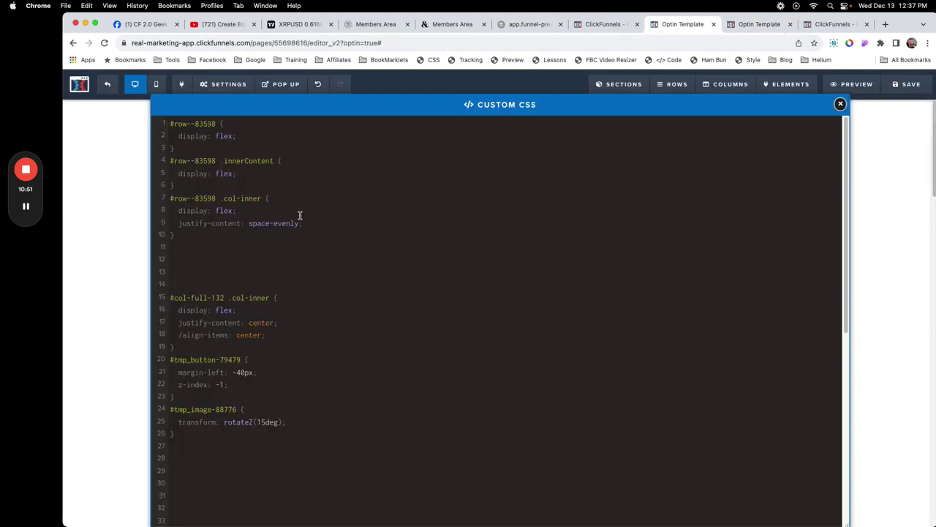
key("Return")
type("flex-direction: column;")
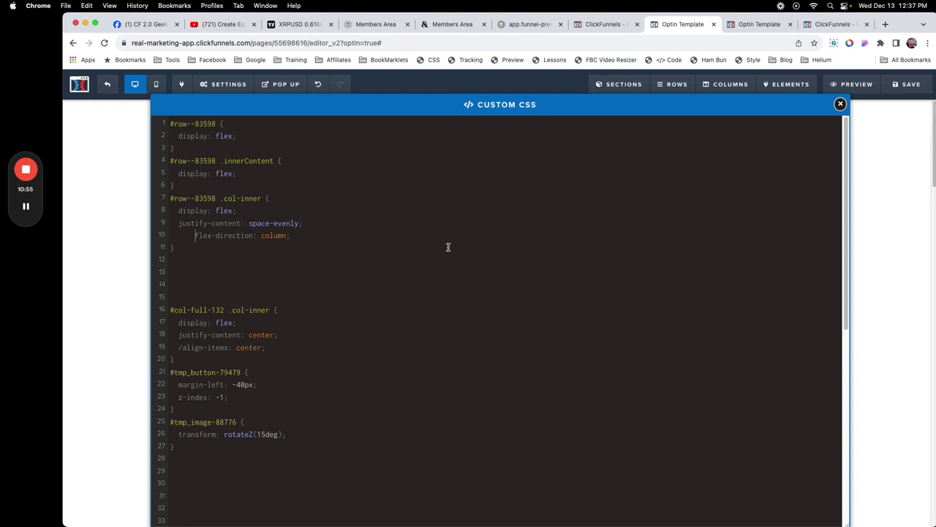
key("super+Left")
key("BackSpace")
key("BackSpace")
key("BackSpace")
key("BackSpace")
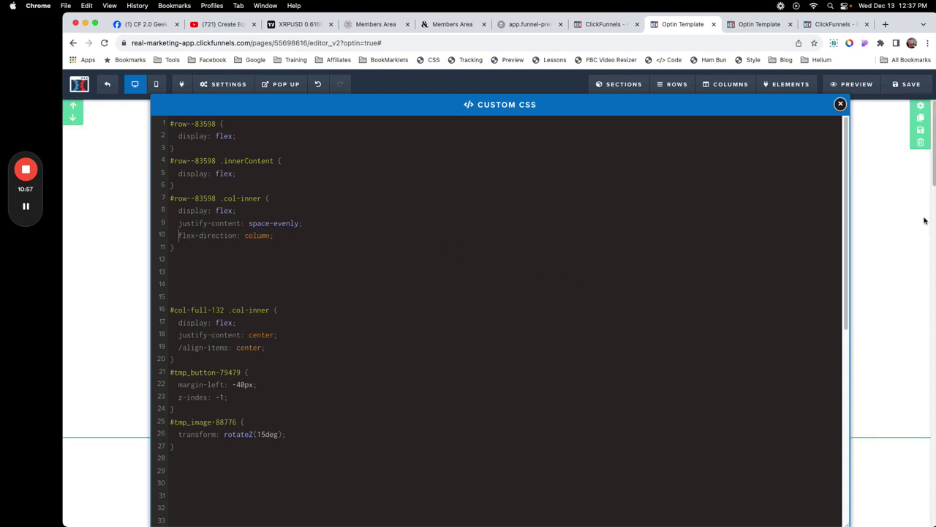
left_click(907, 84)
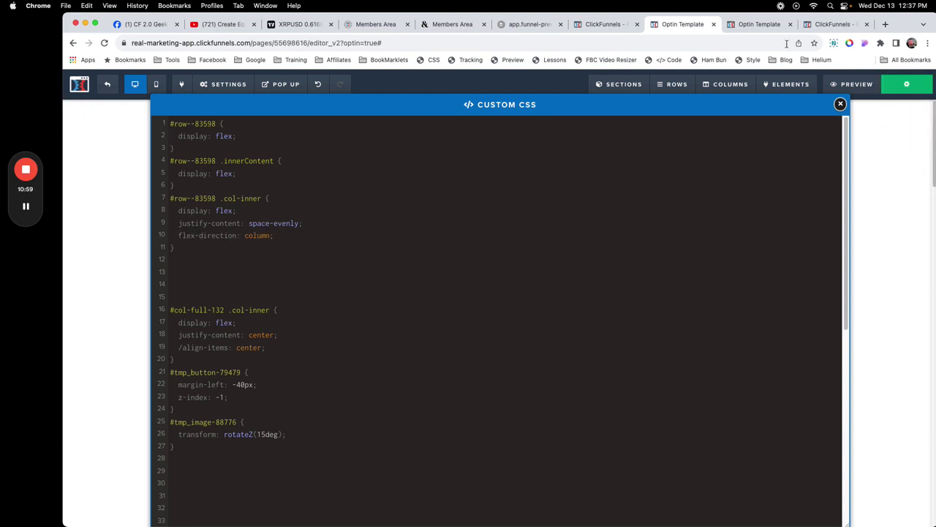
left_click(763, 26)
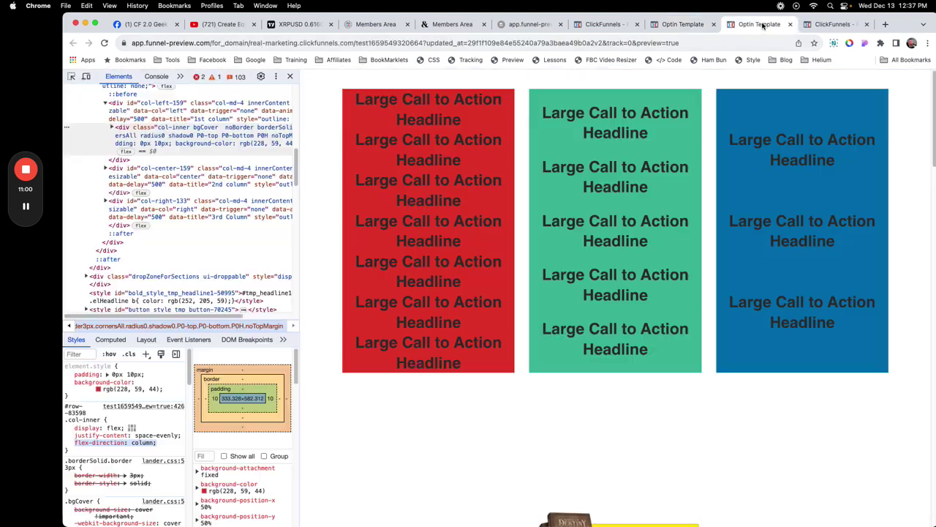
Reload the preview to show the red, green and blue headline boxes full width, then close DevTools
left_click(105, 44)
mouse_move(26, 210)
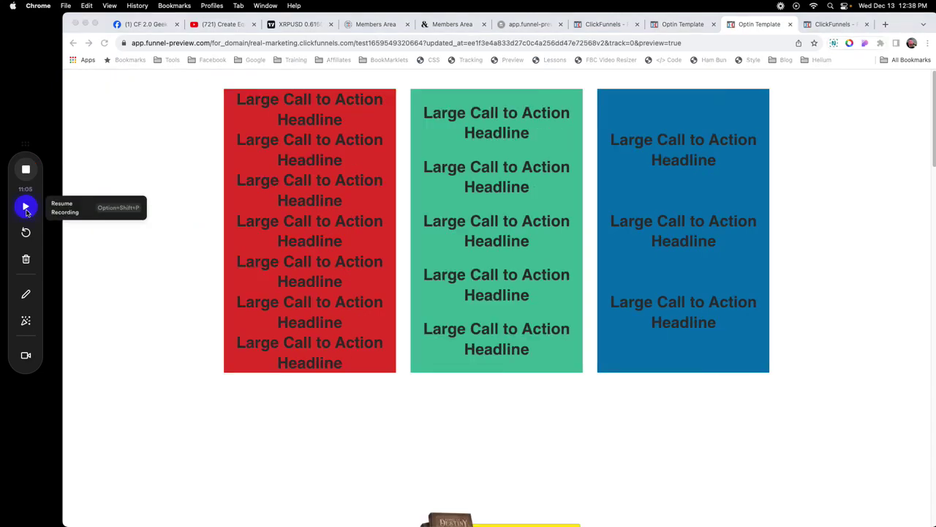
key("super+alt+i")
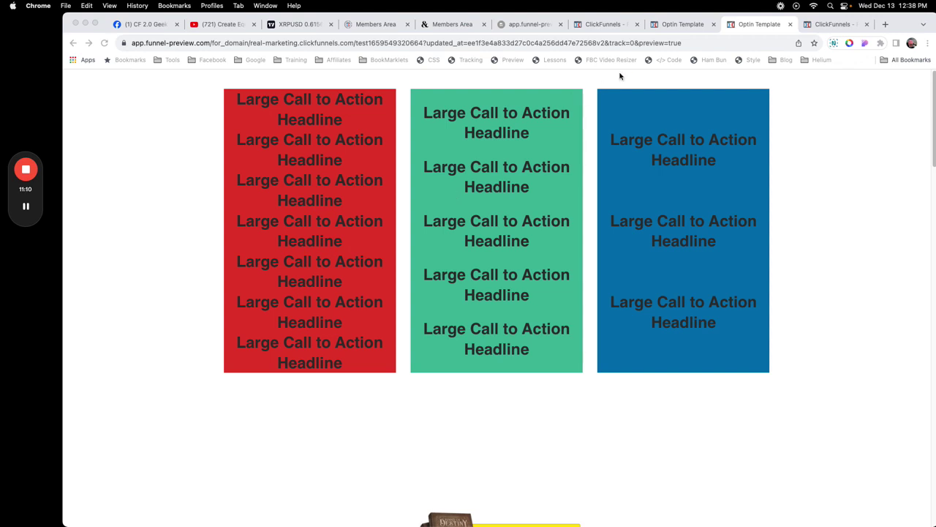
left_click(819, 26)
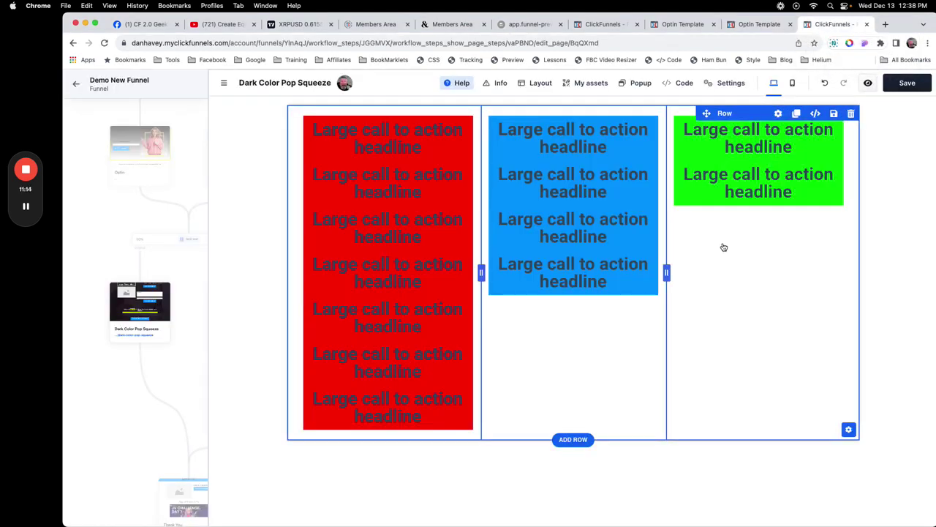
Close the Optin Template's Custom CSS panel and return to the Dark Color Pop Squeeze editor
left_click(678, 25)
left_click(842, 106)
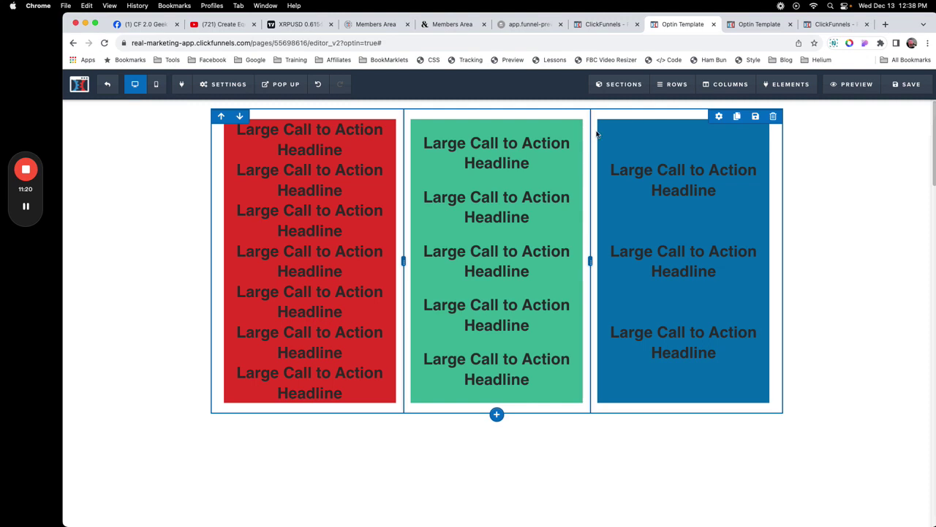
left_click(820, 25)
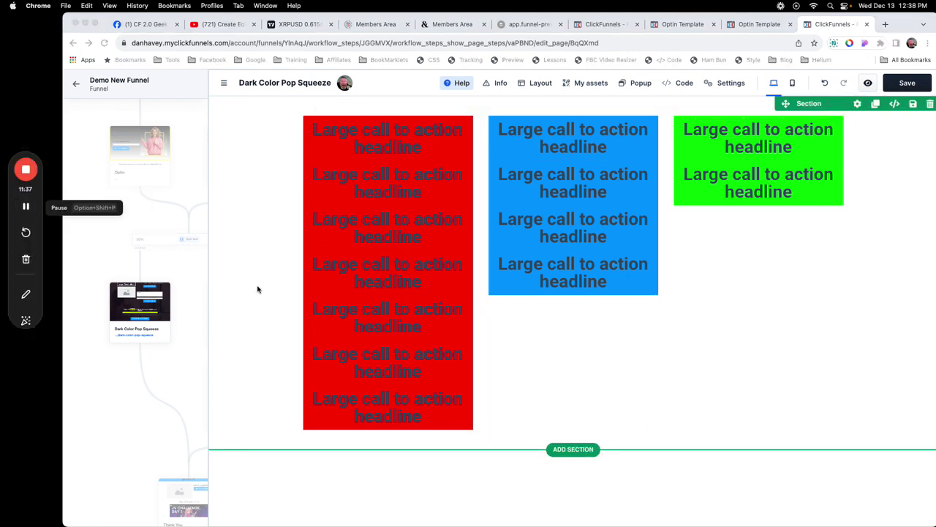
mouse_move(578, 440)
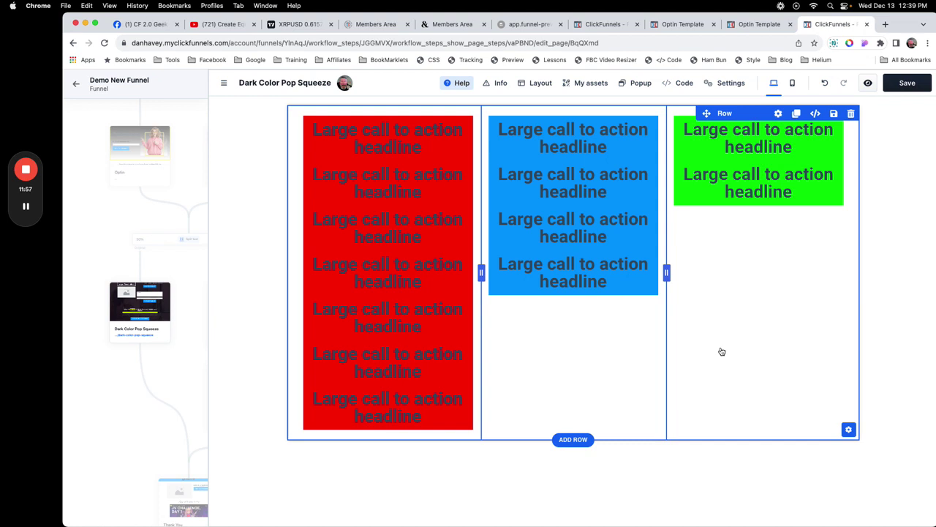
Add a Flex Container from the Flex library below the three headline boxes
left_click(573, 440)
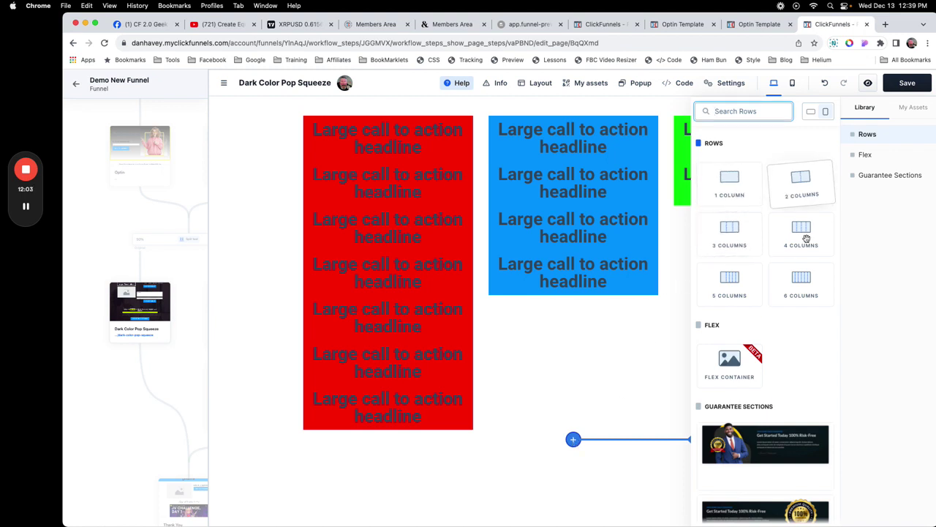
left_click_drag(802, 184, 834, 156)
left_click(865, 155)
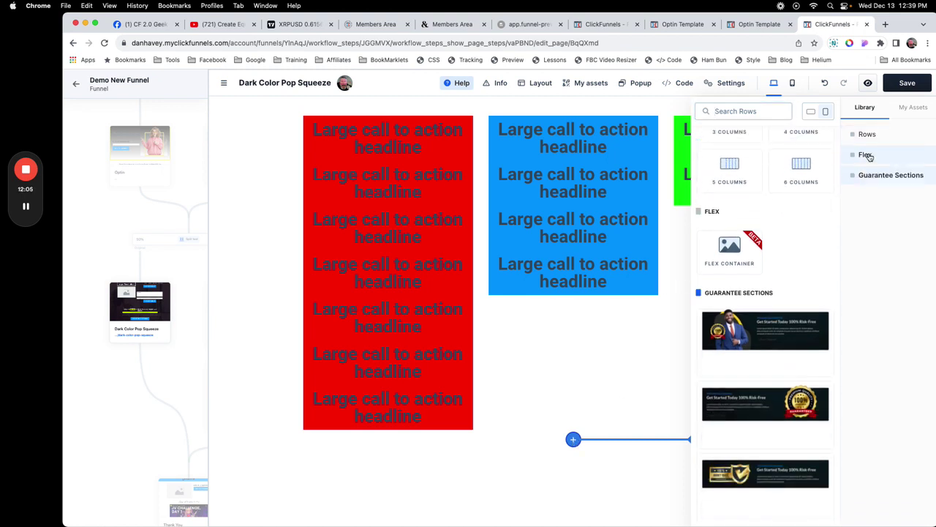
left_click_drag(732, 249, 654, 429)
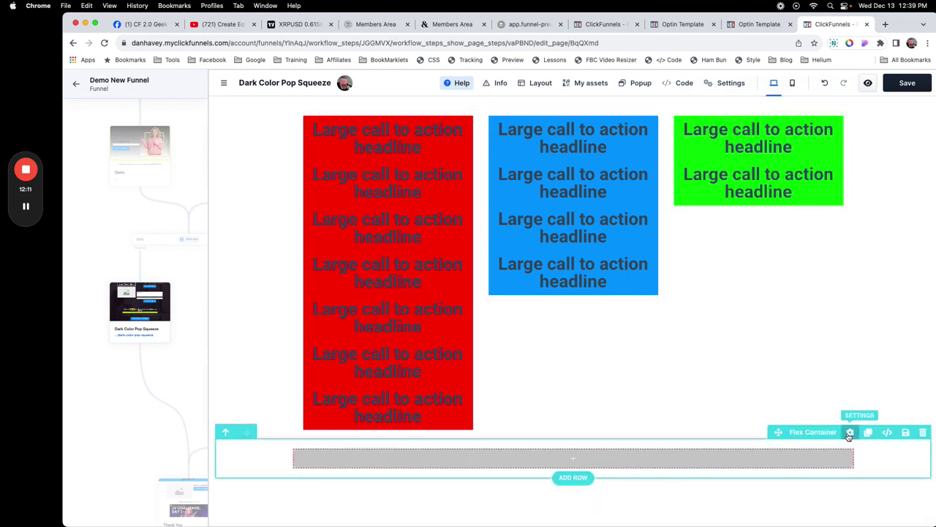
Turn on the new flex container's border
left_click(849, 433)
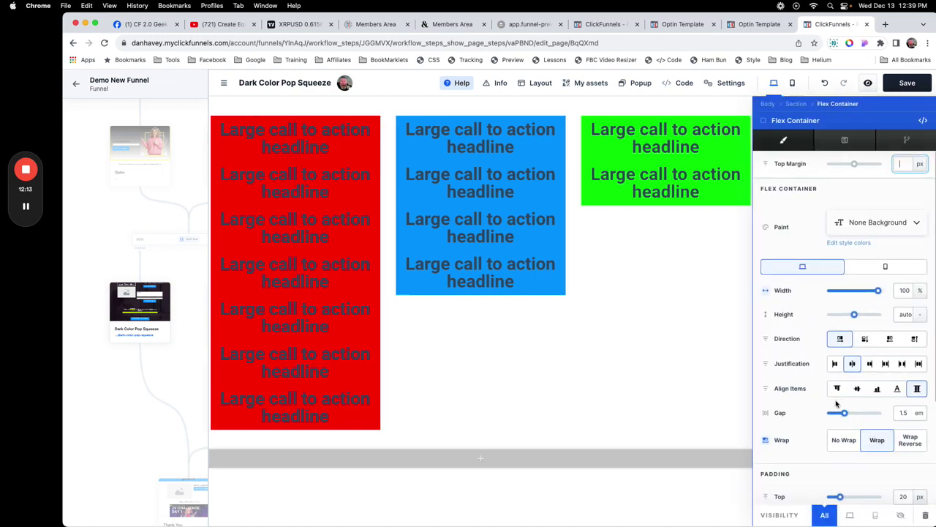
scroll(849, 438, "down", 3)
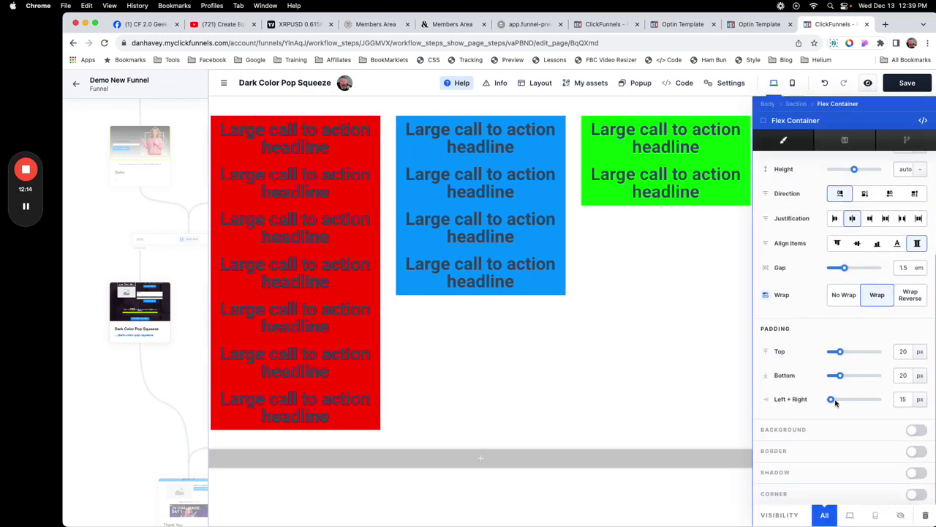
left_click(917, 452)
left_click(643, 447)
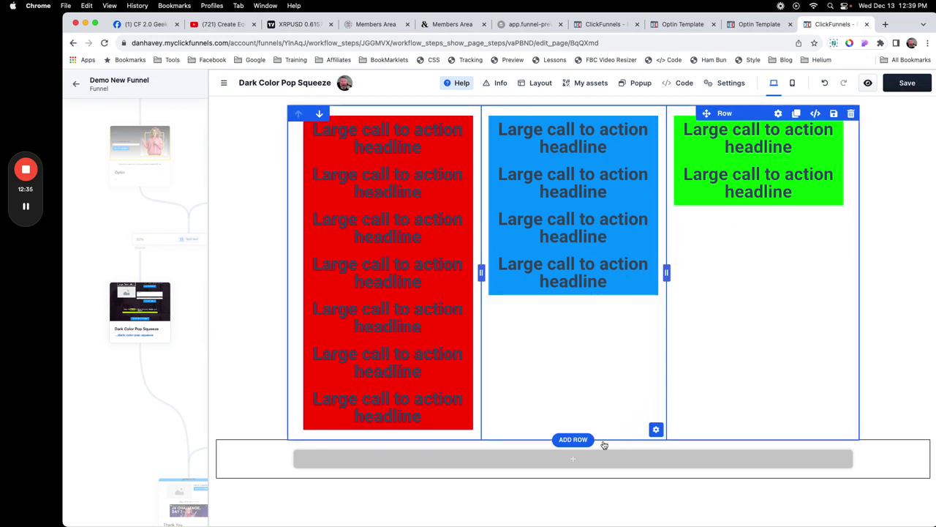
Place a second Flex Container inside the new flex container
left_click(574, 459)
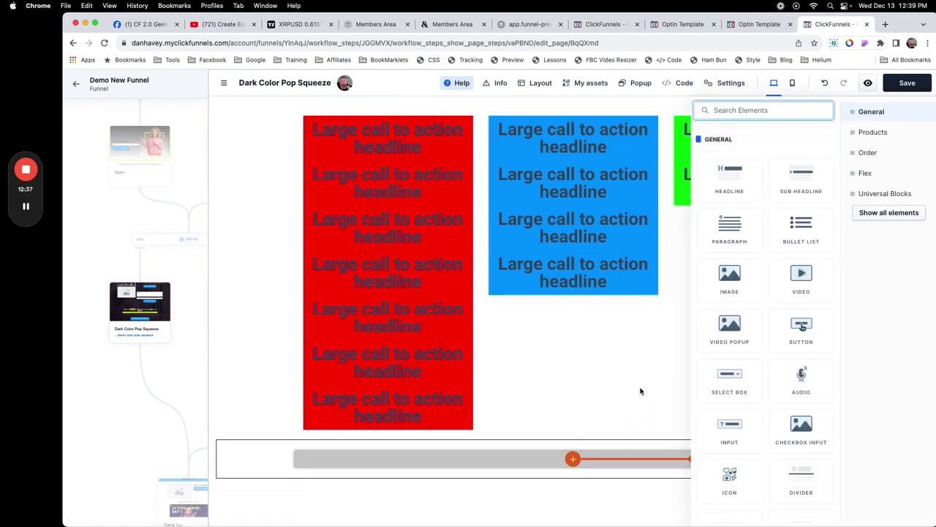
left_click(853, 175)
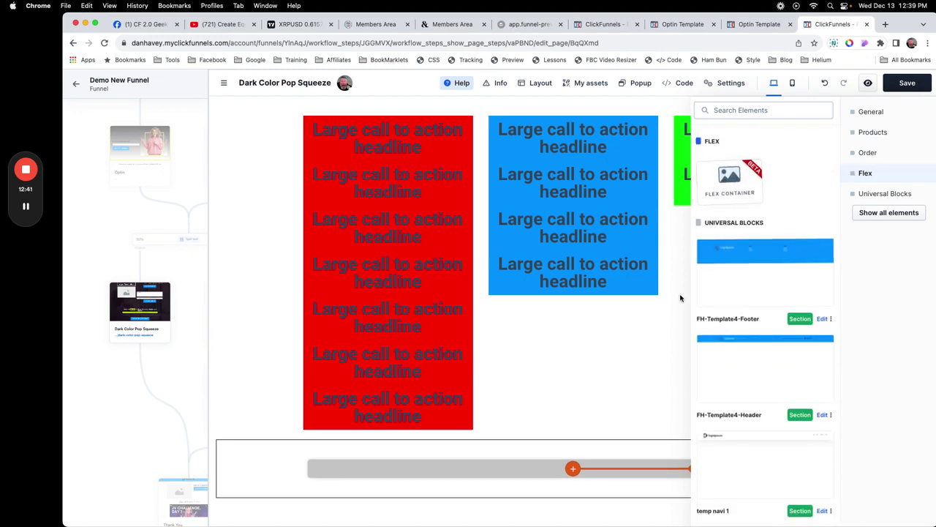
left_click(627, 391)
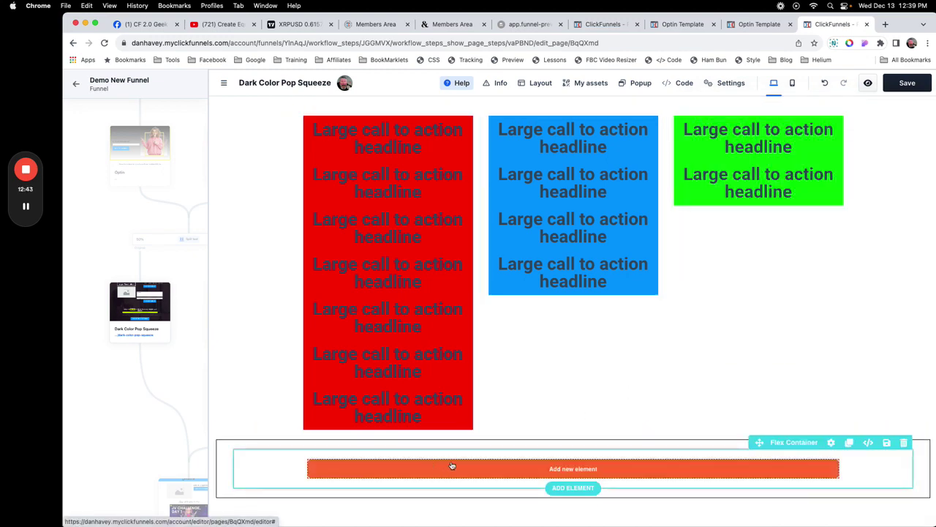
Set the inner flex container to No Wrap and switch its Border on
left_click(832, 444)
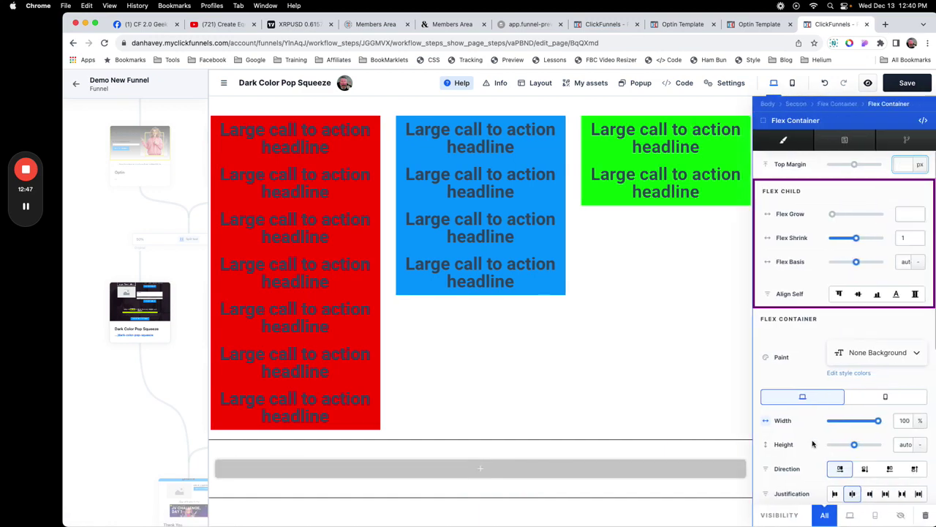
scroll(834, 366, "down", 5)
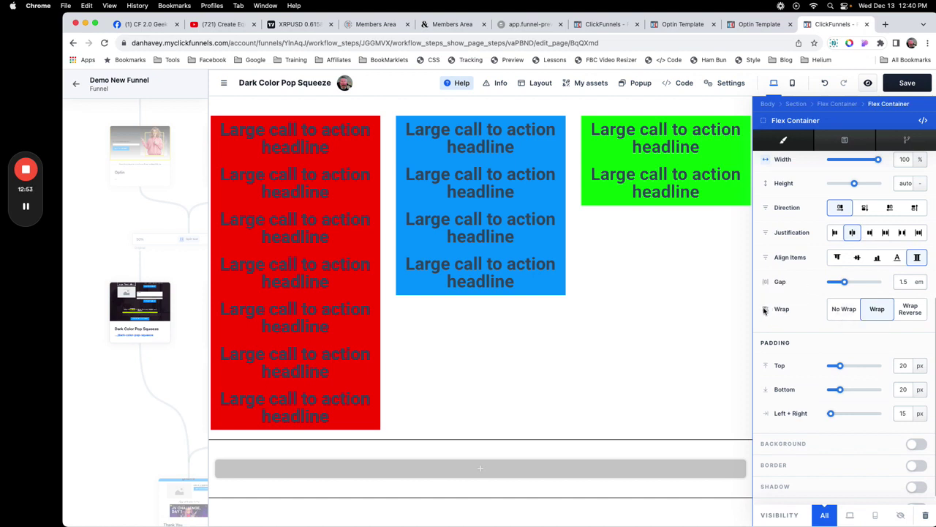
left_click(844, 309)
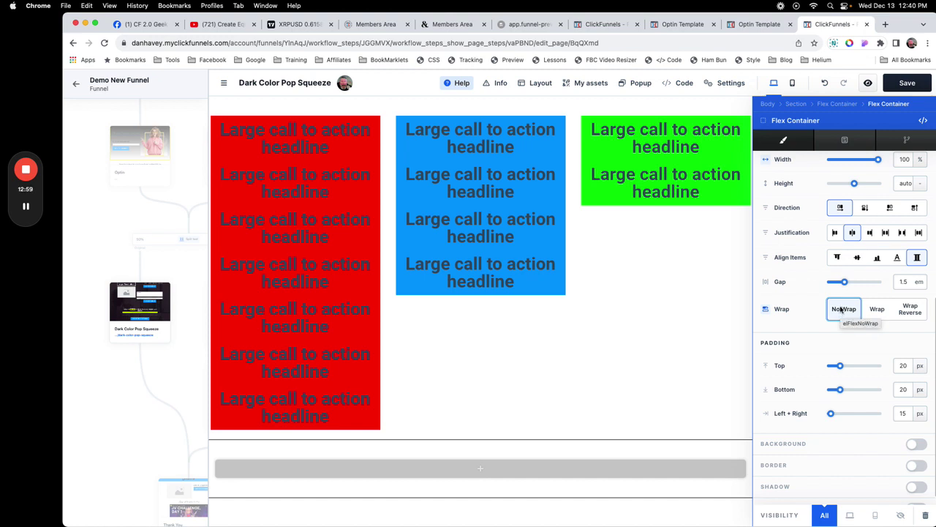
left_click(920, 466)
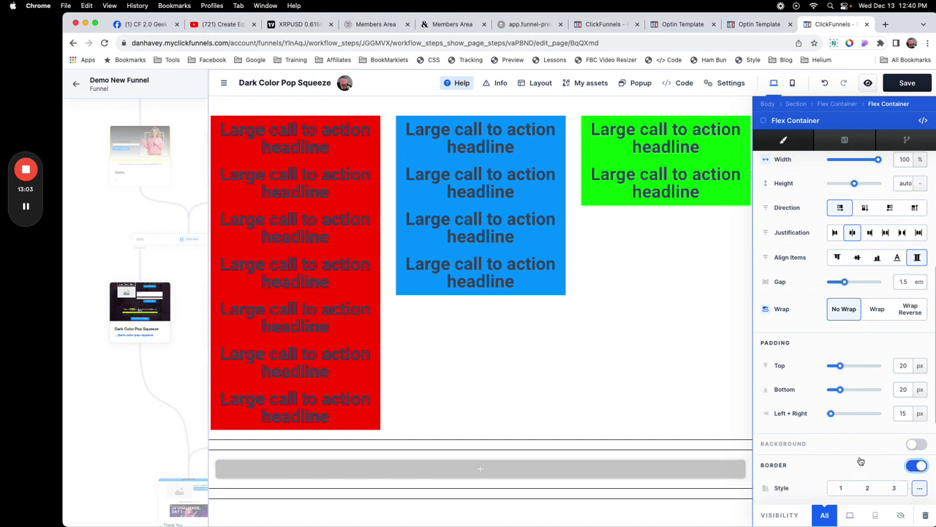
scroll(862, 452, "up", 2)
scroll(861, 450, "up", 3)
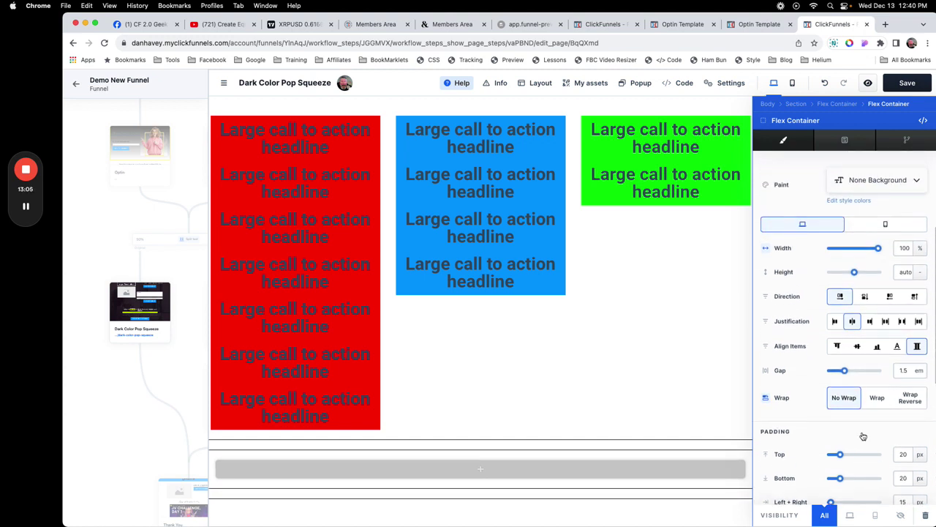
scroll(855, 305, "up", 2)
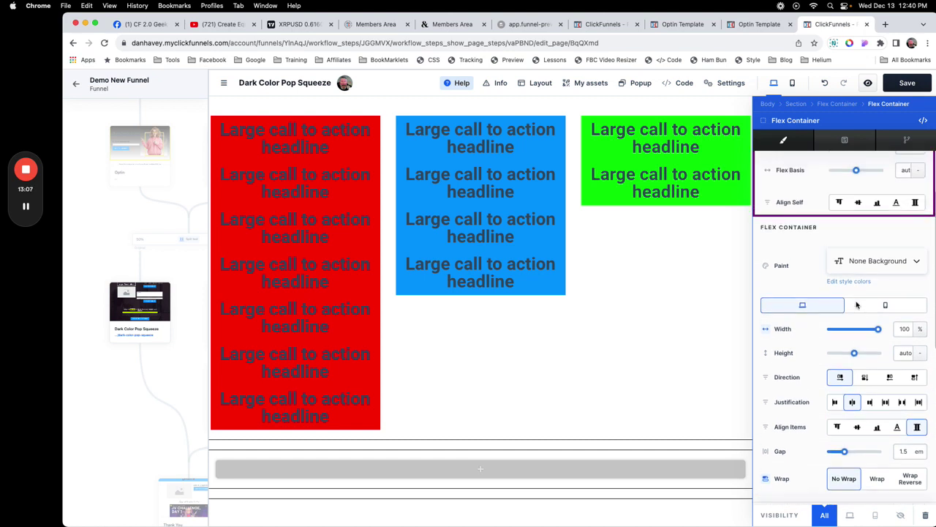
scroll(855, 306, "down", 4)
scroll(853, 305, "down", 2)
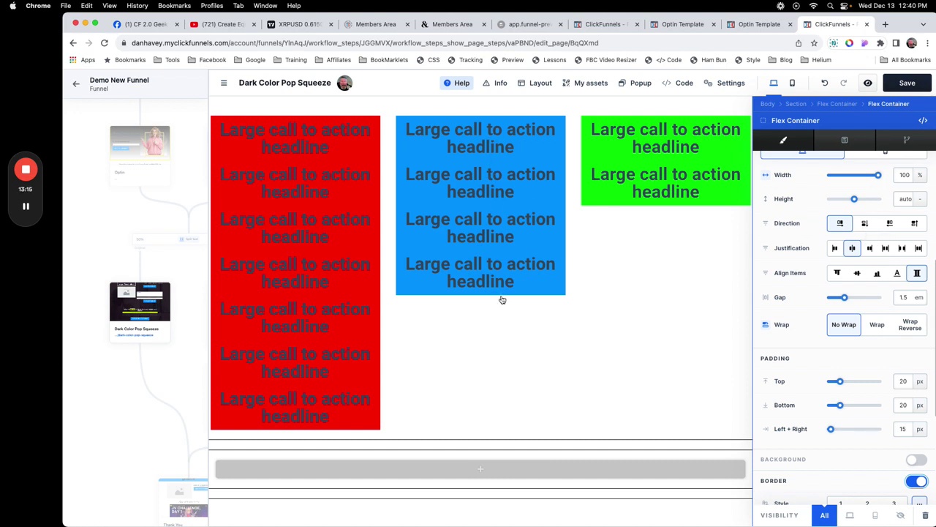
Stack the inner container's items in a column and set the outer flex container to No Wrap
left_click(865, 223)
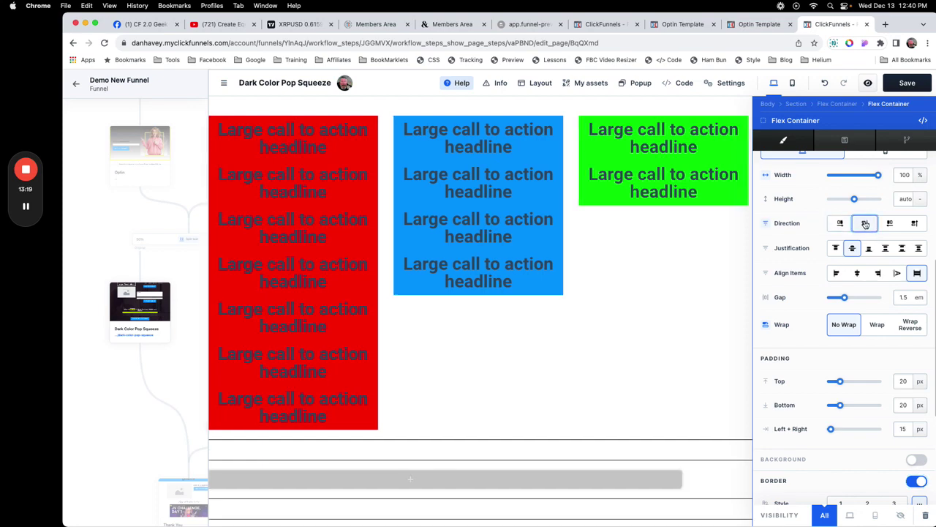
left_click(707, 407)
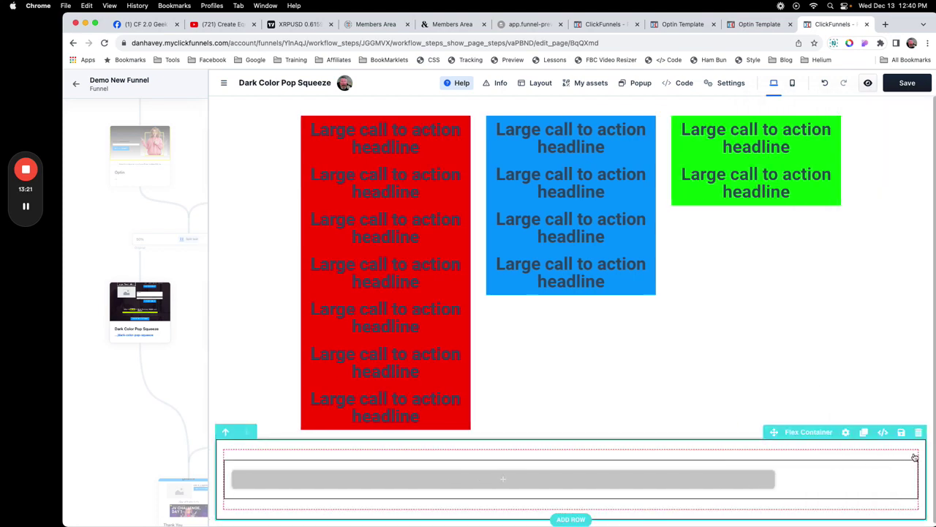
left_click(846, 433)
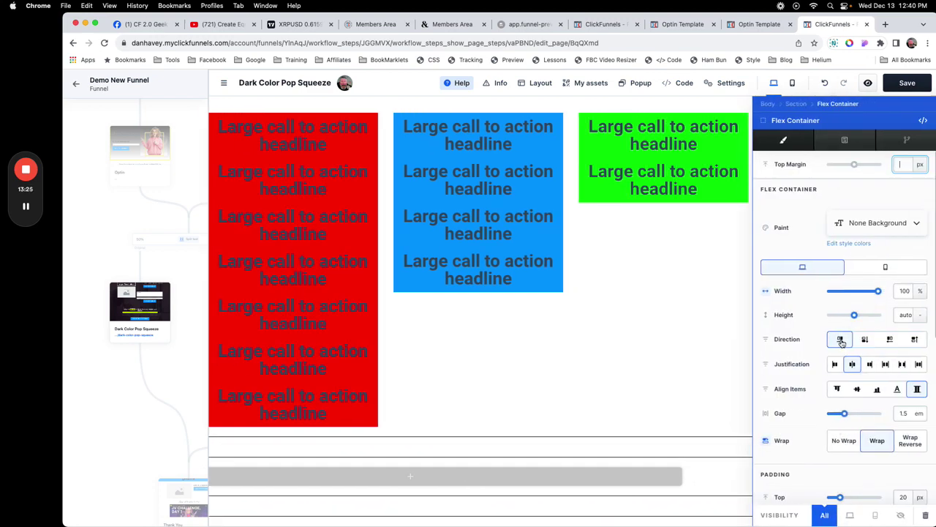
left_click(837, 440)
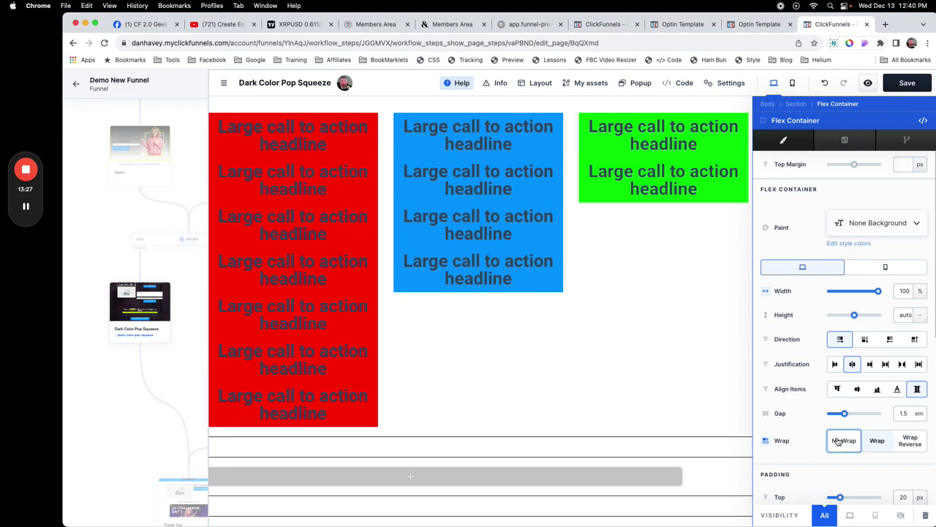
scroll(798, 417, "down", 5)
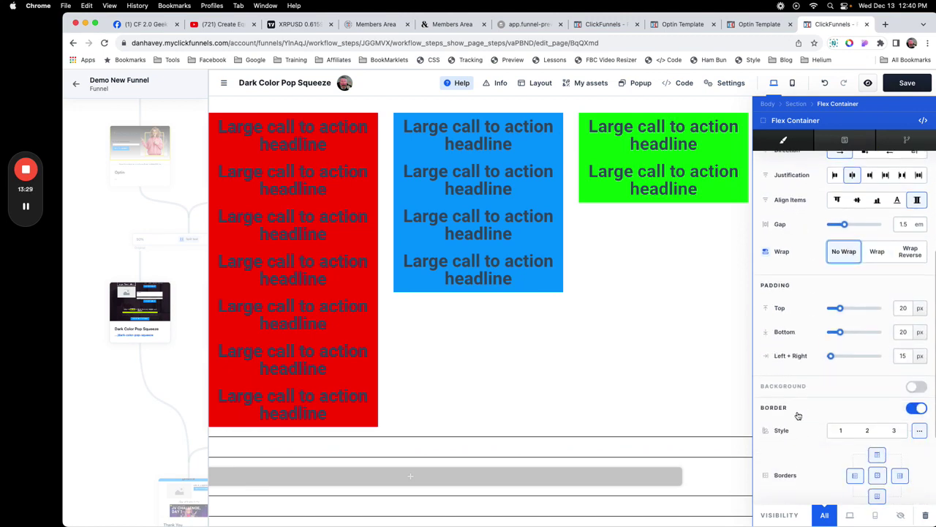
key("Escape")
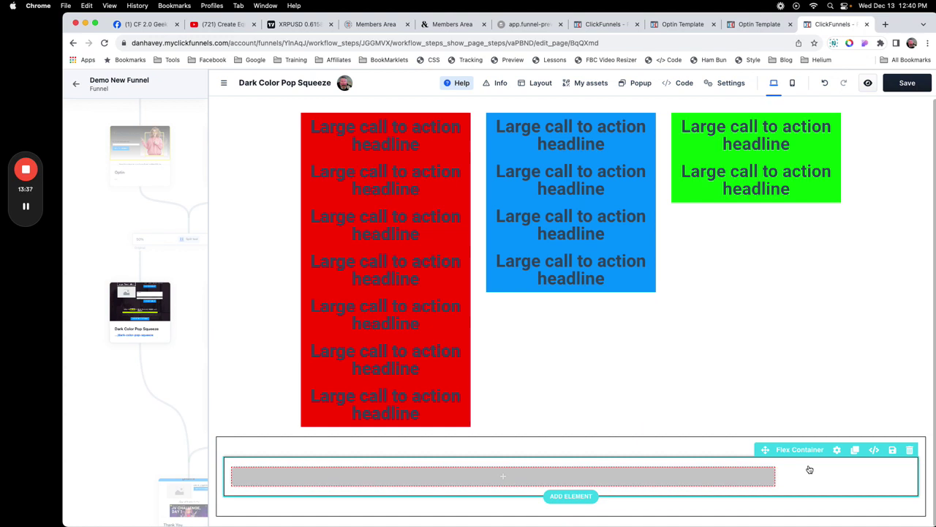
Clone the inner flex container twice to get three bordered boxes side by side, then open the top row's settings
left_click(856, 453)
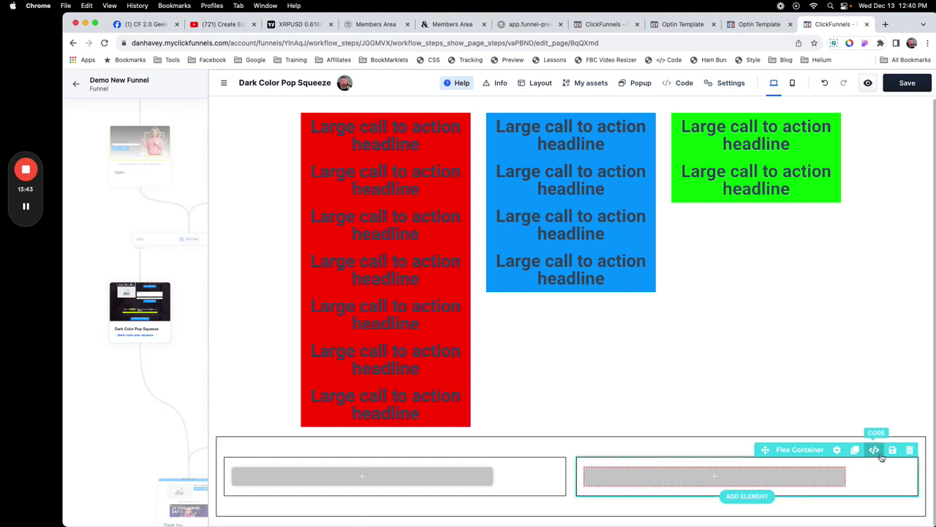
left_click(857, 454)
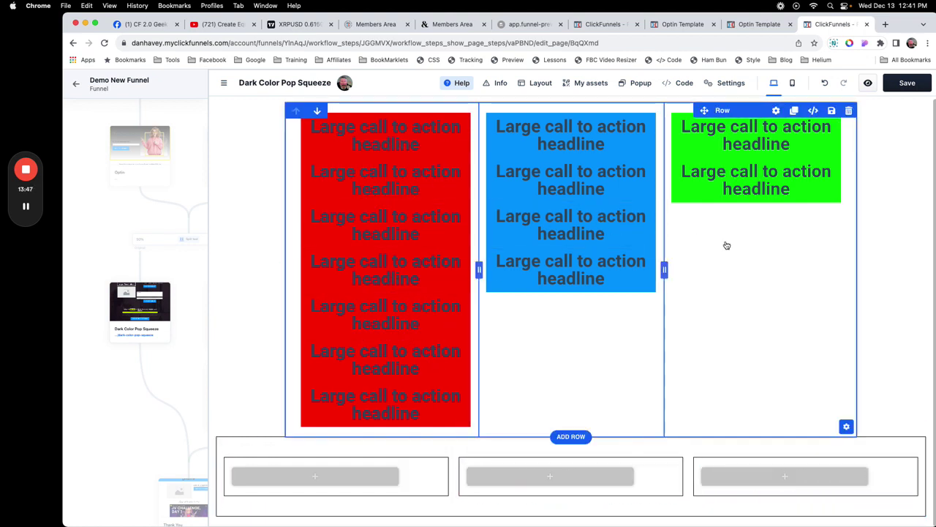
left_click(777, 111)
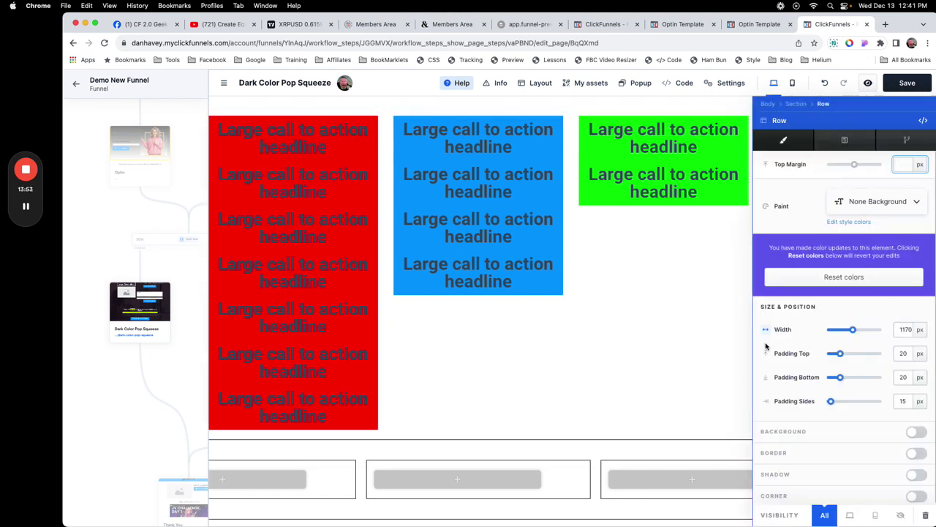
Set the bottom flex container's width to 1170 px
left_click(721, 341)
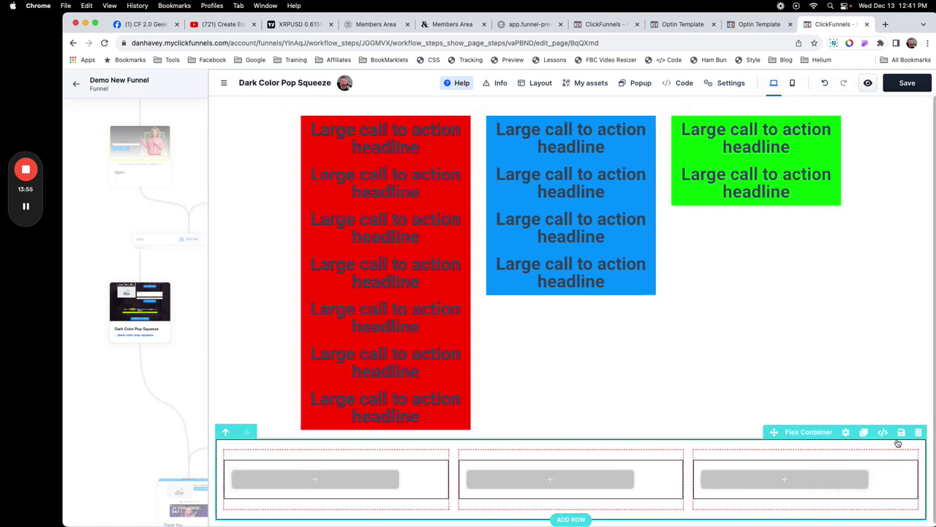
left_click(846, 433)
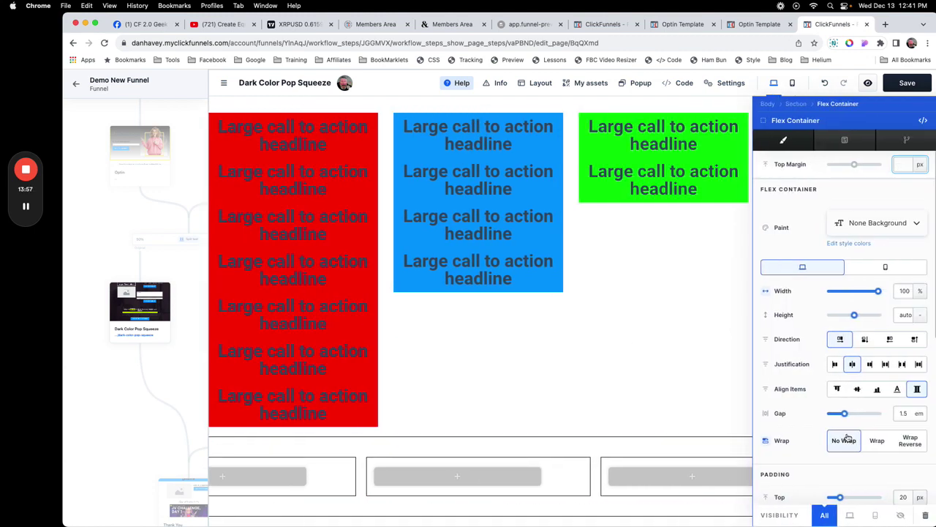
left_click(921, 294)
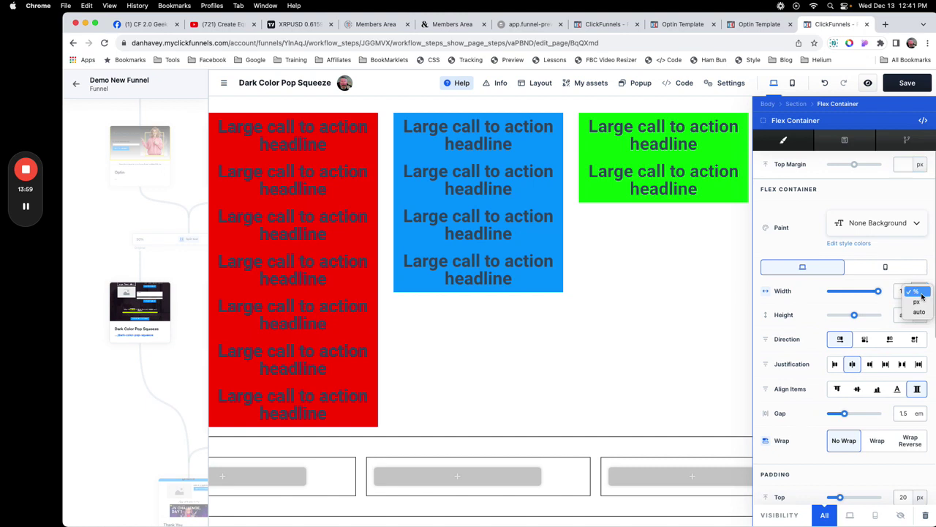
left_click(918, 302)
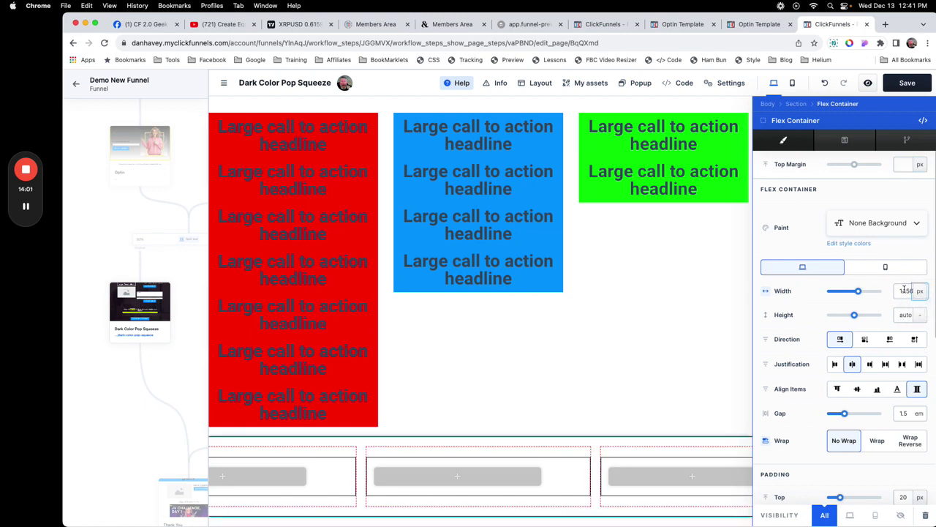
double_click(905, 291)
type("11")
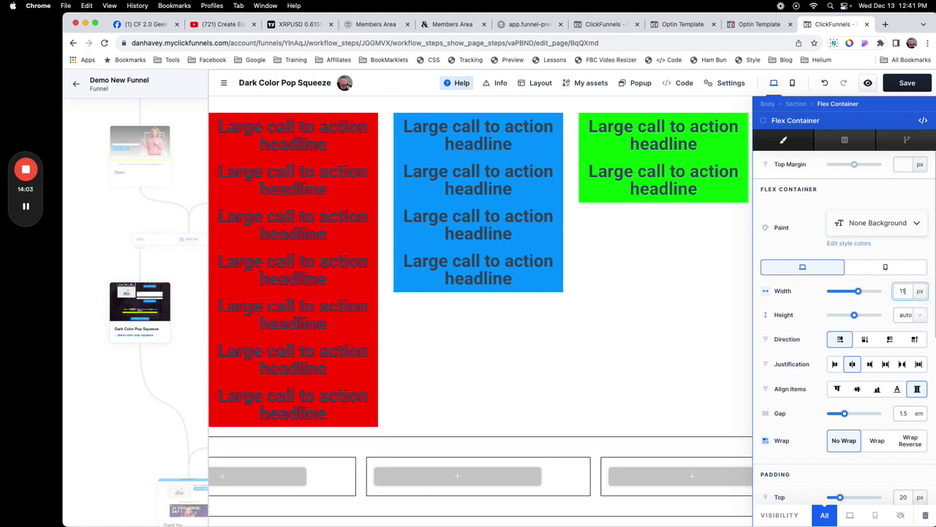
type("70")
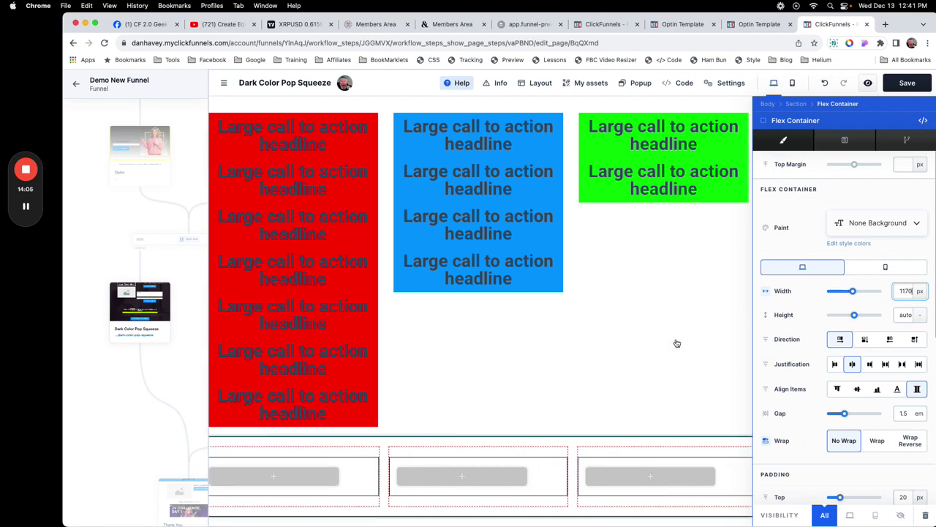
left_click(677, 343)
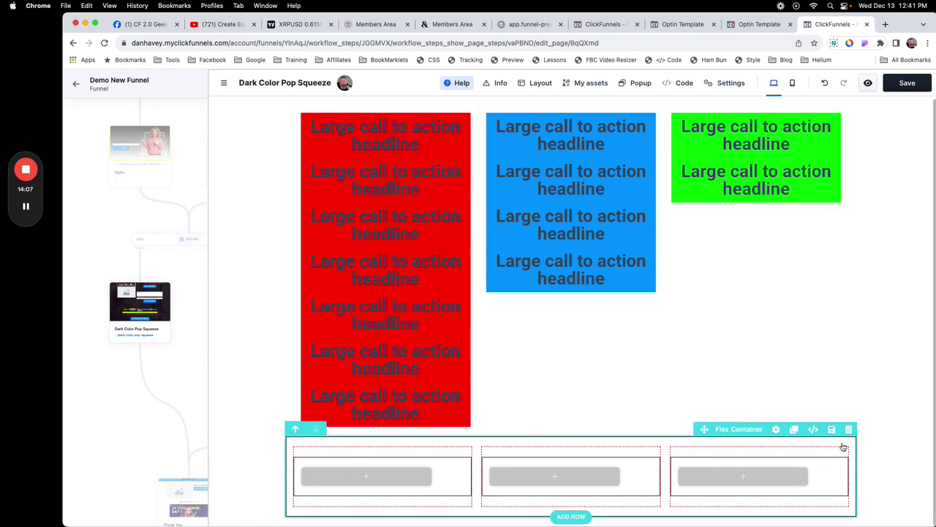
left_click(777, 431)
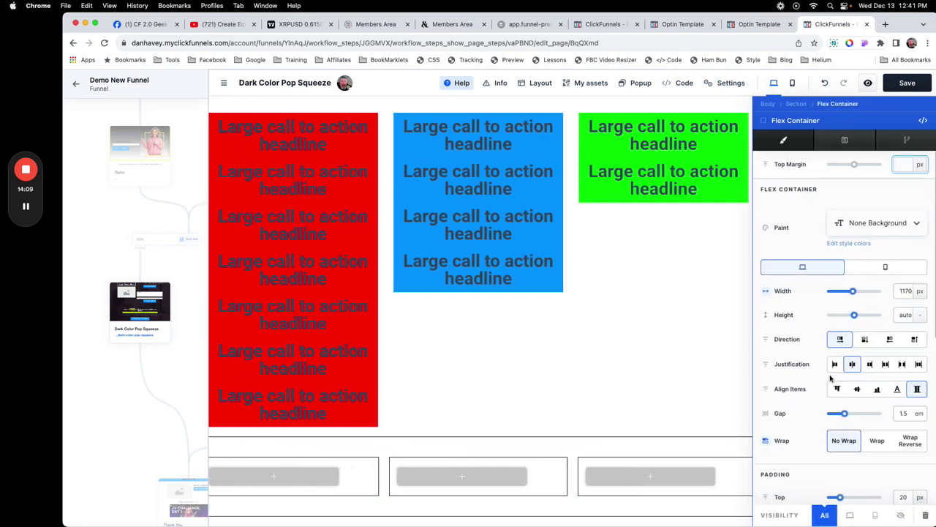
scroll(832, 379, "down", 4)
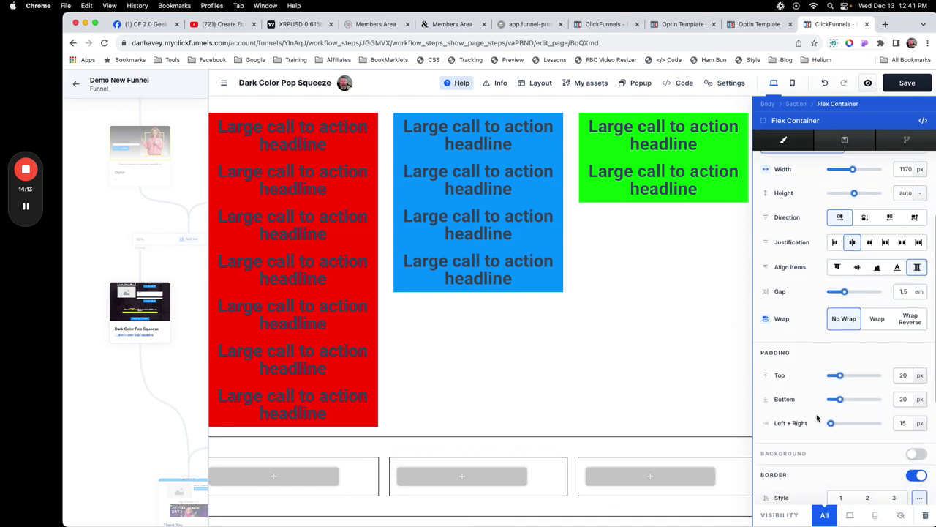
left_click(697, 422)
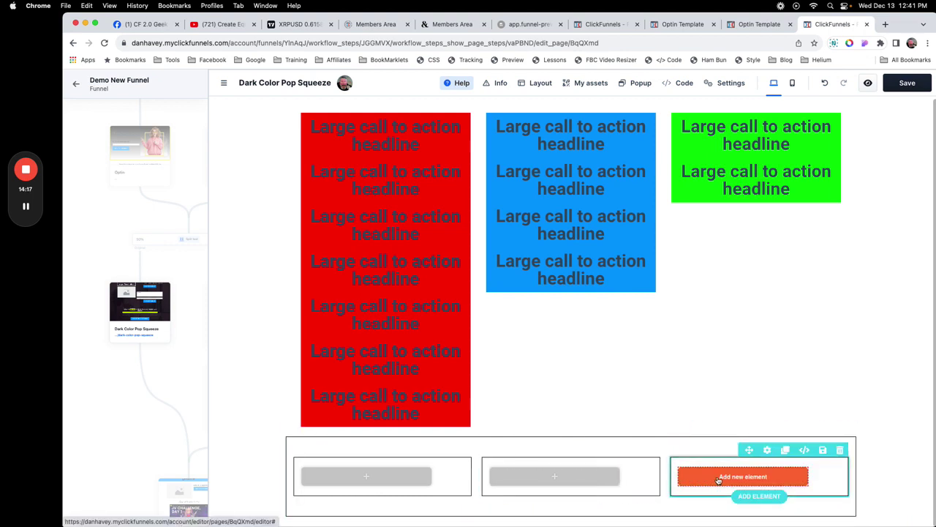
Move a headline from the red column into the first bottom box
left_click(378, 477)
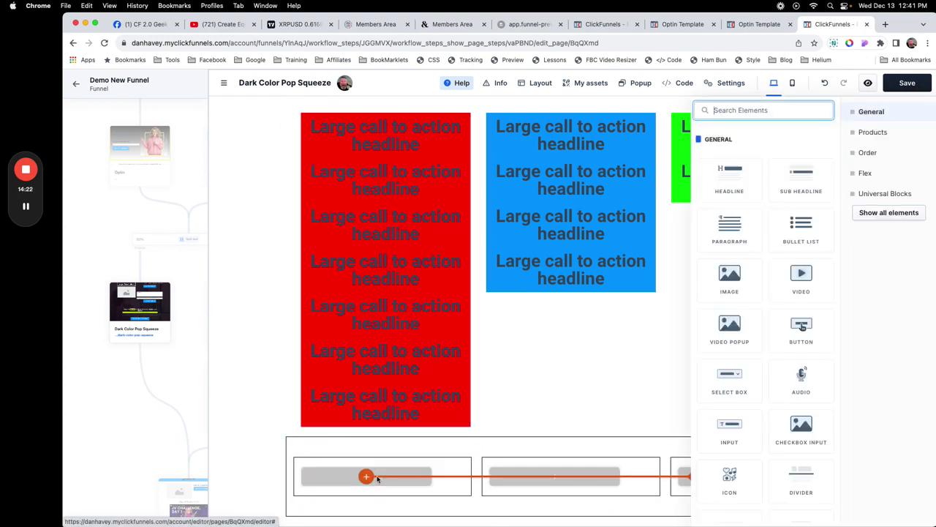
left_click(519, 353)
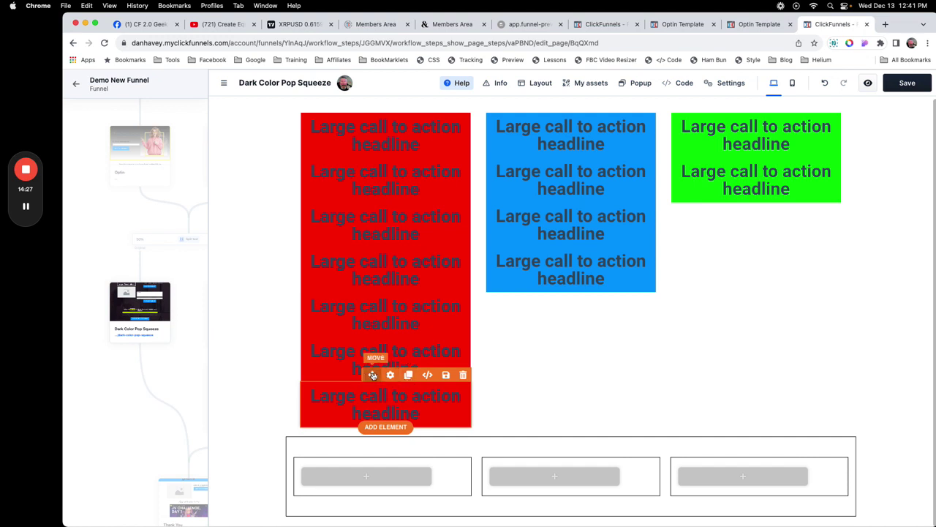
left_click_drag(372, 375, 372, 493)
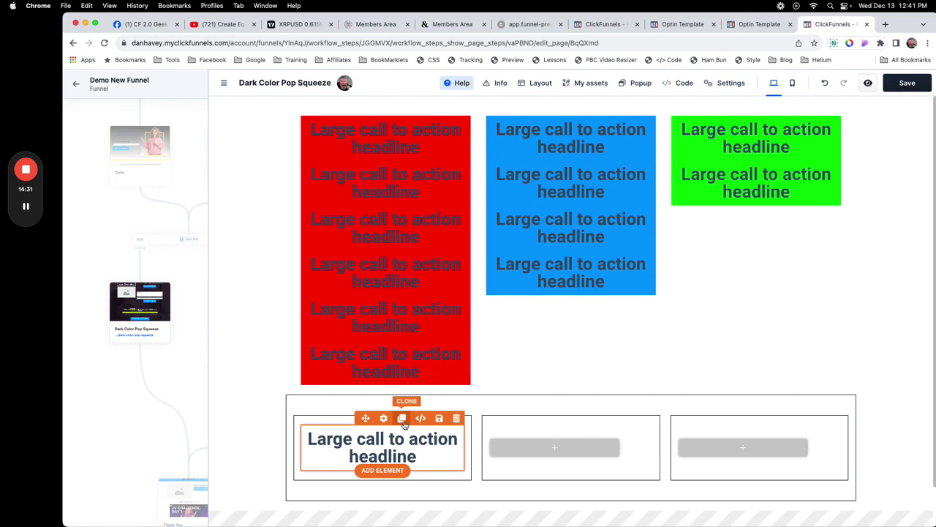
Clone that headline until five headlines stack in the first bottom box
left_click(402, 419)
scroll(401, 410, "down", 3)
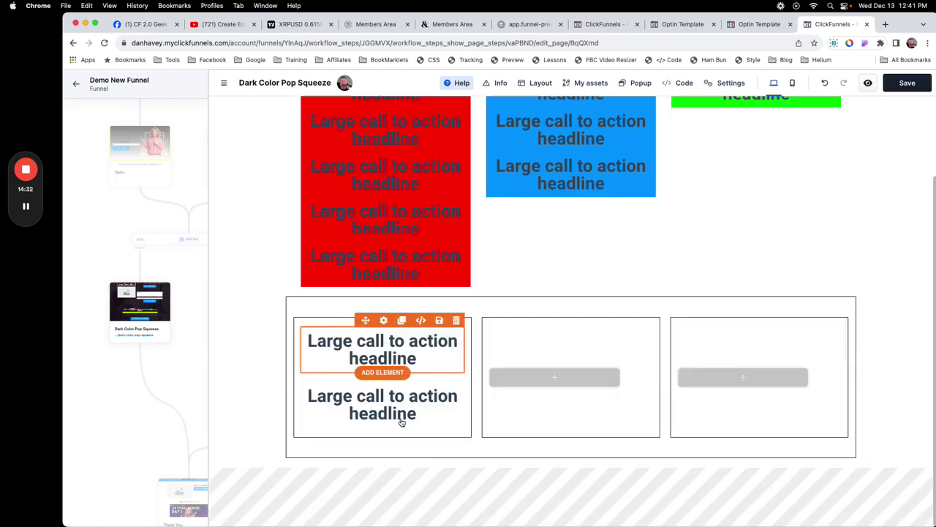
left_click(402, 376)
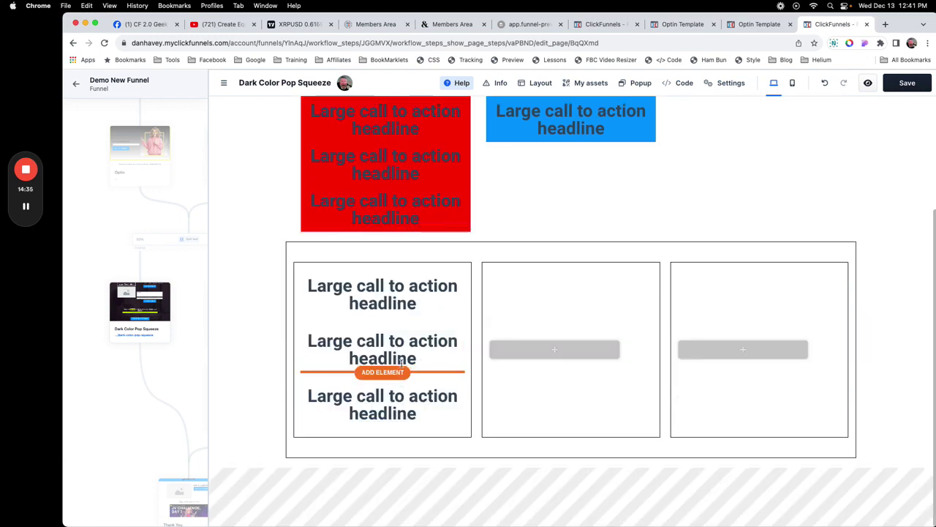
left_click(401, 319)
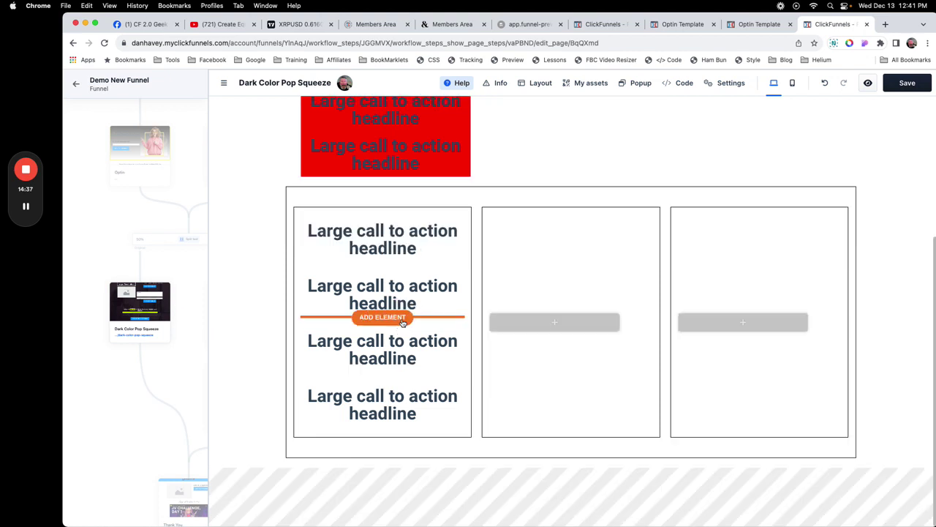
left_click(402, 320)
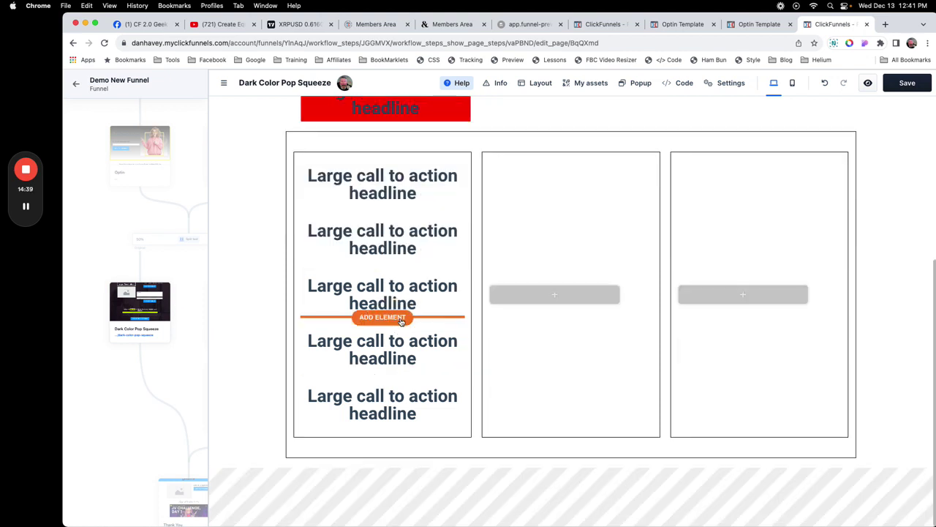
Clone one more headline, making six in the first bottom box
left_click(402, 324)
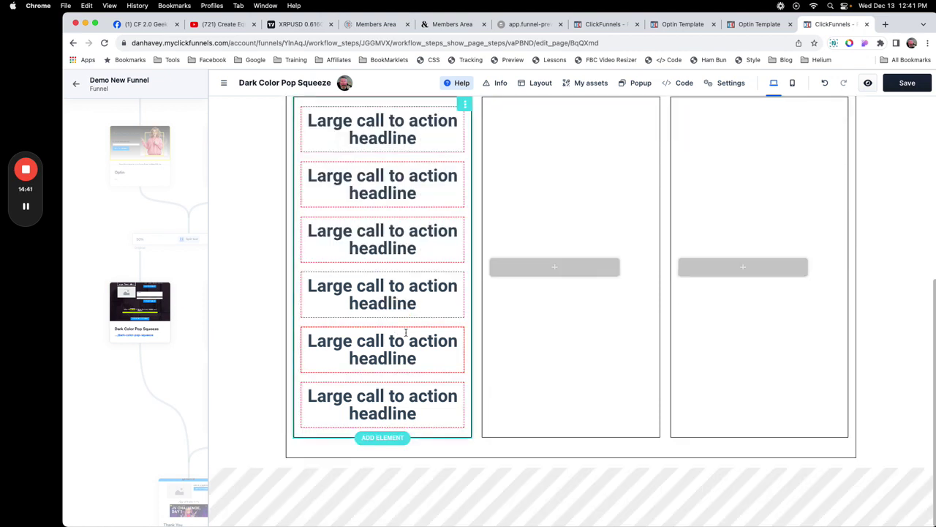
left_click(403, 322)
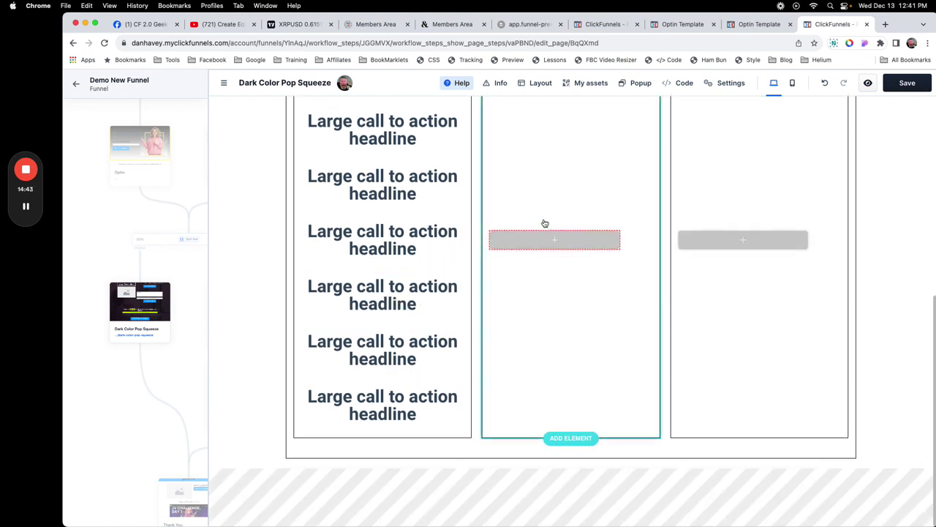
scroll(543, 221, "up", 3)
scroll(542, 219, "up", 1)
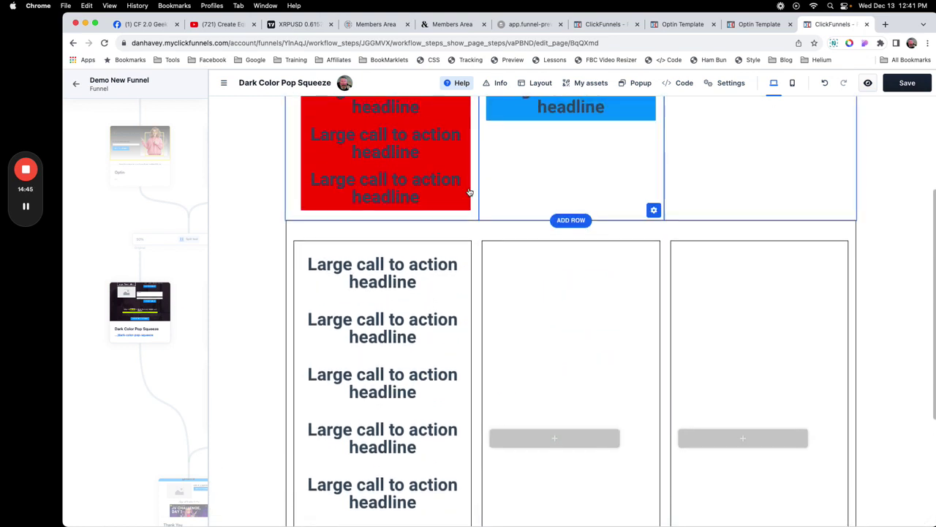
Move a red-column headline into the middle box and the last blue headline into the right box
left_click_drag(374, 158, 528, 441)
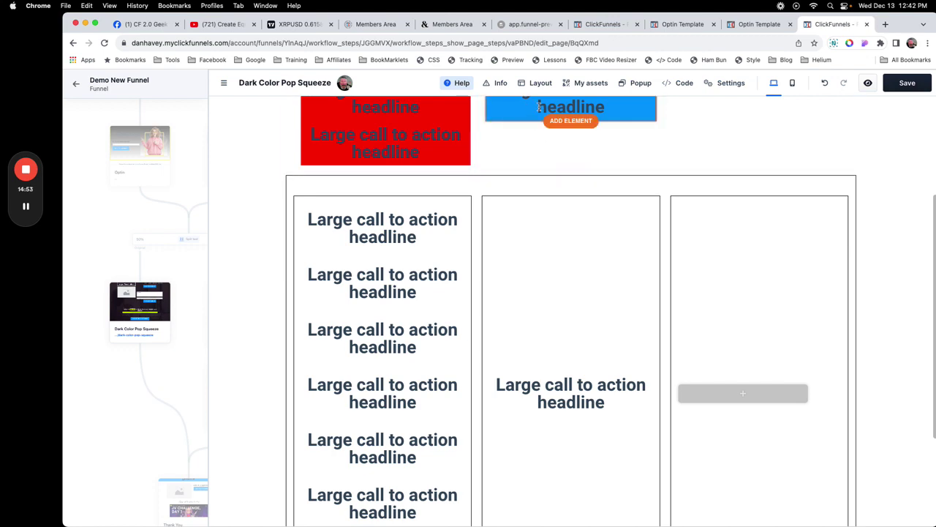
left_click_drag(538, 107, 694, 345)
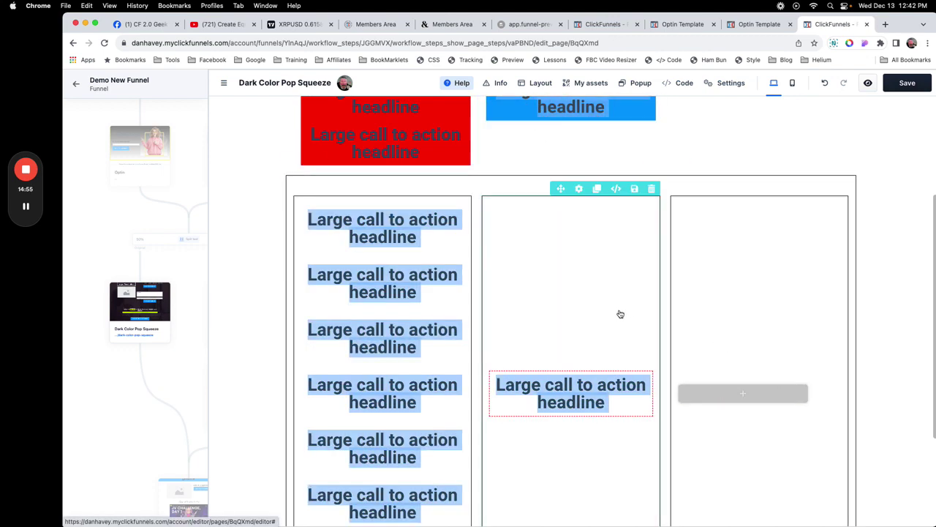
scroll(617, 312, "up", 3)
left_click(617, 216)
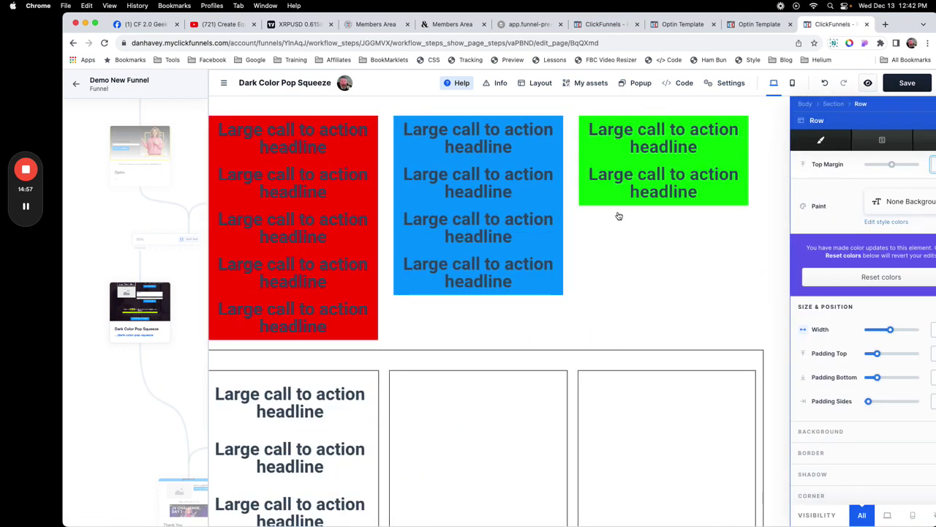
key("Escape")
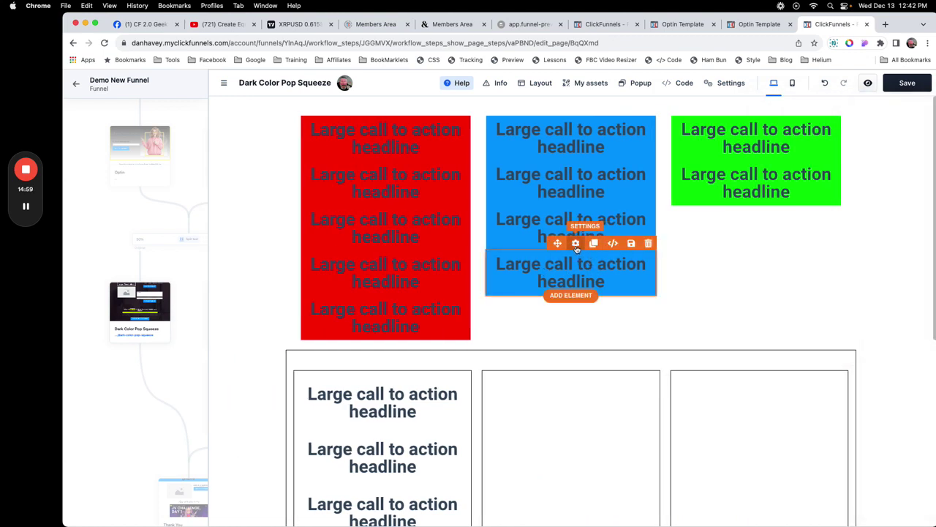
left_click_drag(557, 243, 722, 393)
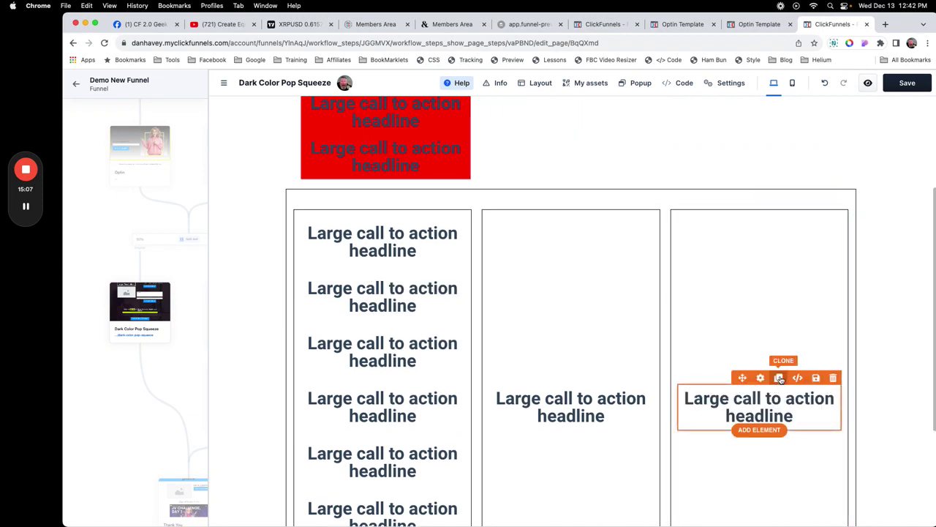
Clone the right box's headline until the box holds four copies
left_click(778, 378)
scroll(775, 329, "down", 2)
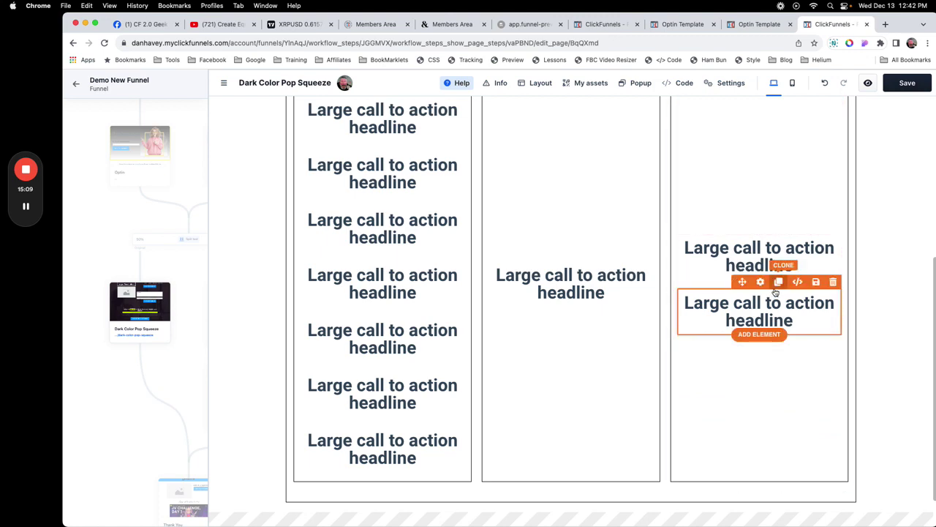
left_click(778, 281)
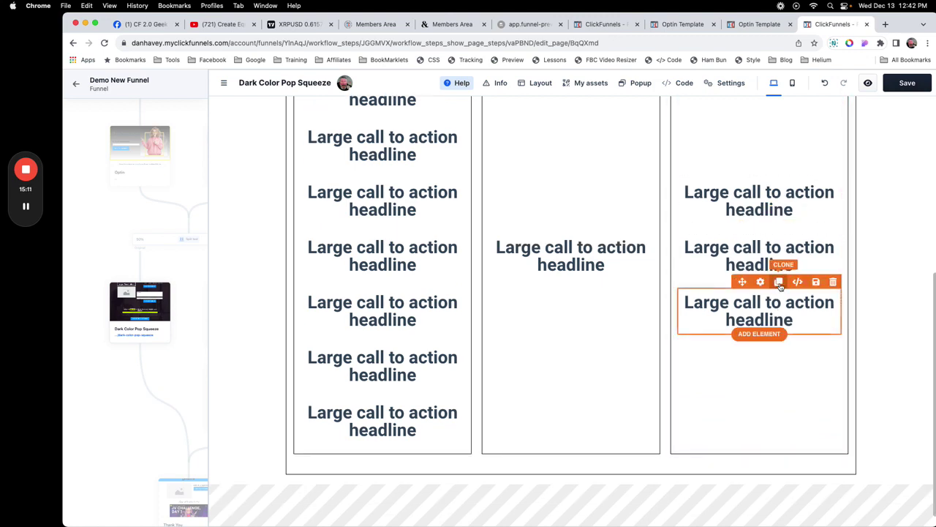
left_click(778, 282)
Clone the middle box's headline repeatedly until six copies are stacked in it
left_click(585, 237)
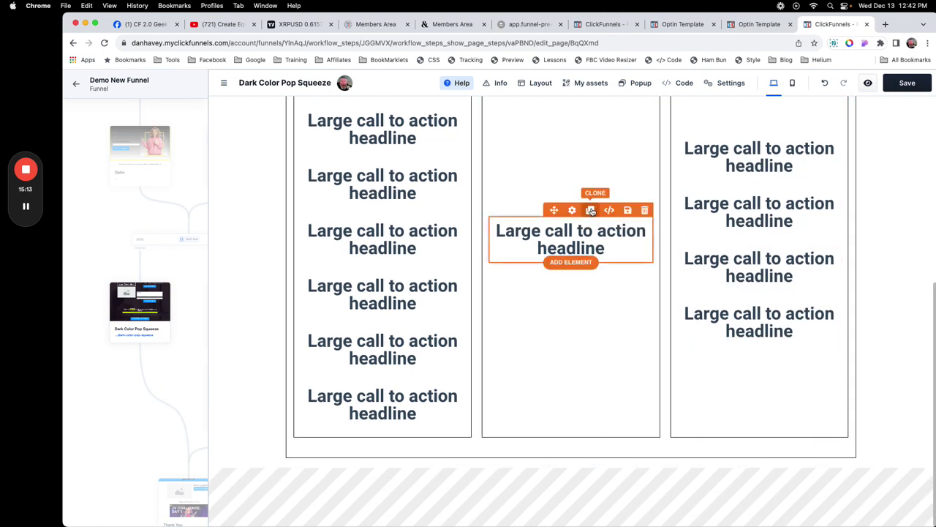
left_click(591, 211)
left_click(591, 221)
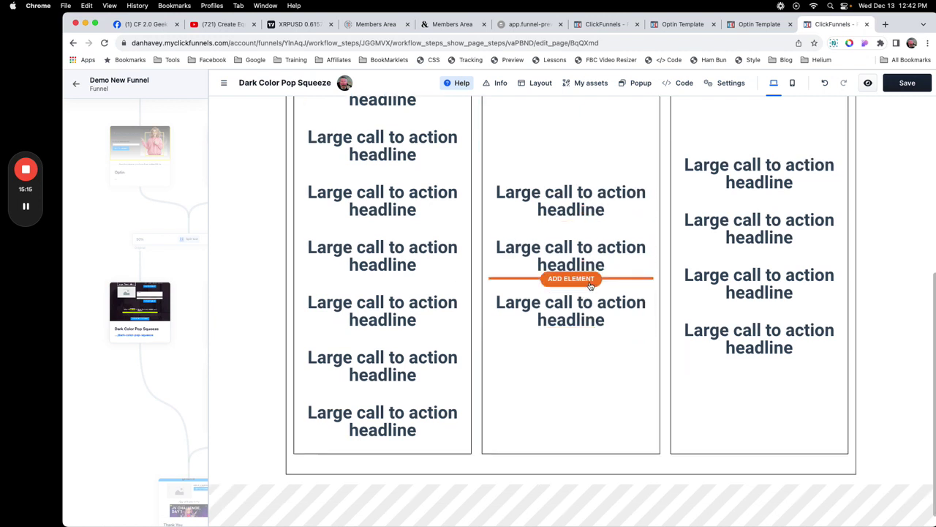
left_click(591, 290)
left_click(591, 279)
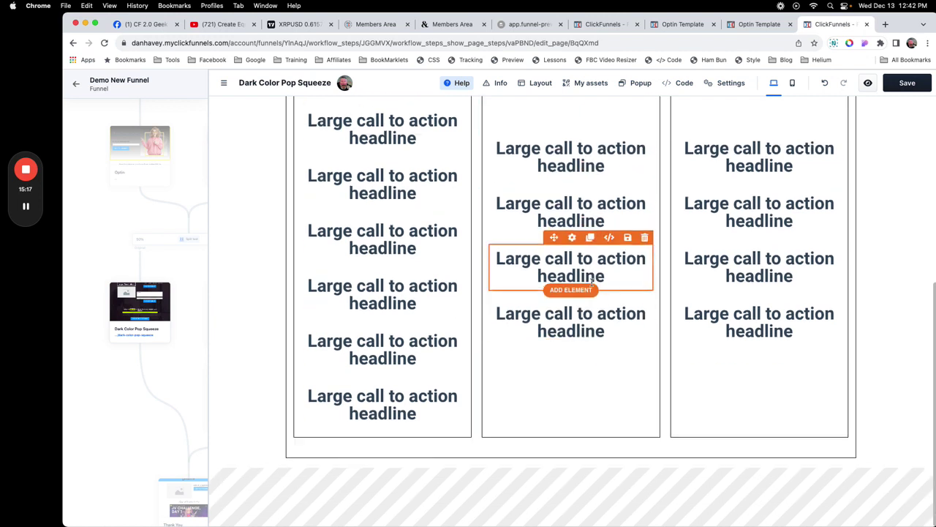
left_click(587, 315)
left_click(591, 293)
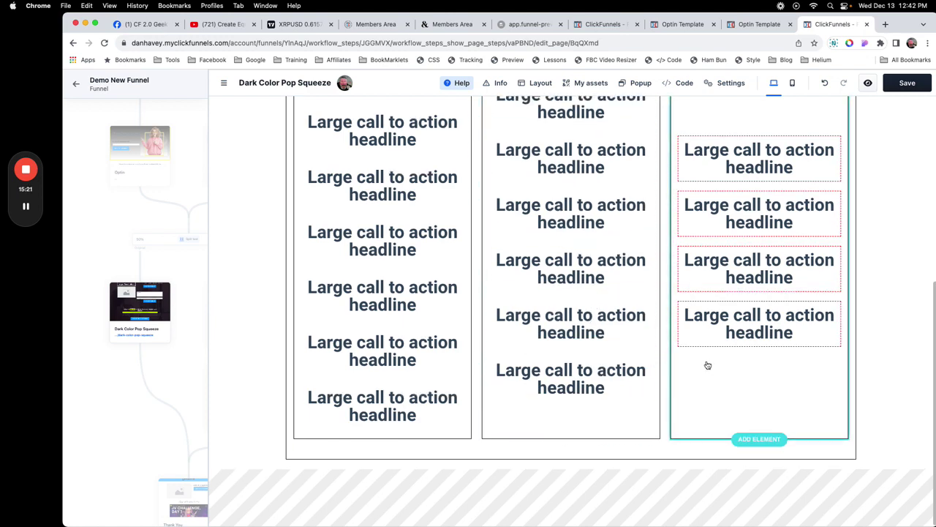
scroll(704, 363, "up", 3)
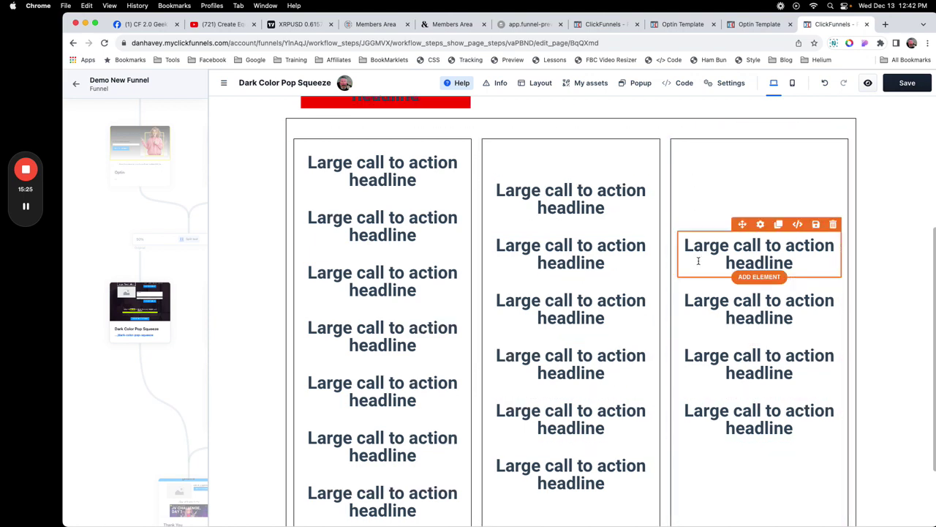
scroll(700, 264, "down", 2)
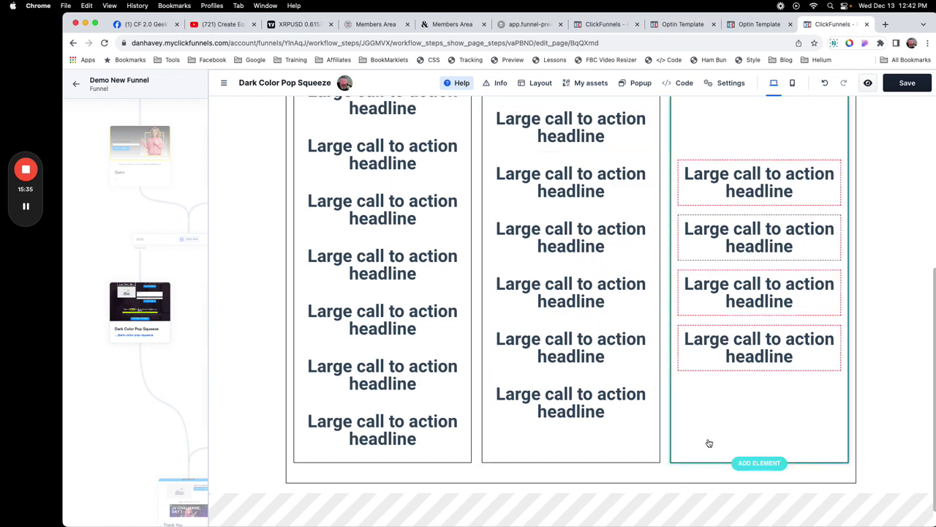
scroll(706, 443, "up", 3)
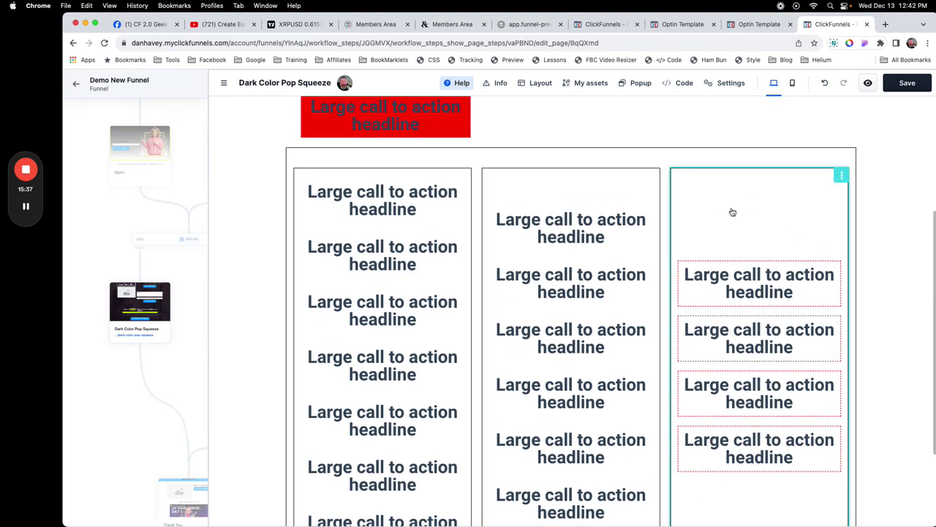
mouse_move(622, 193)
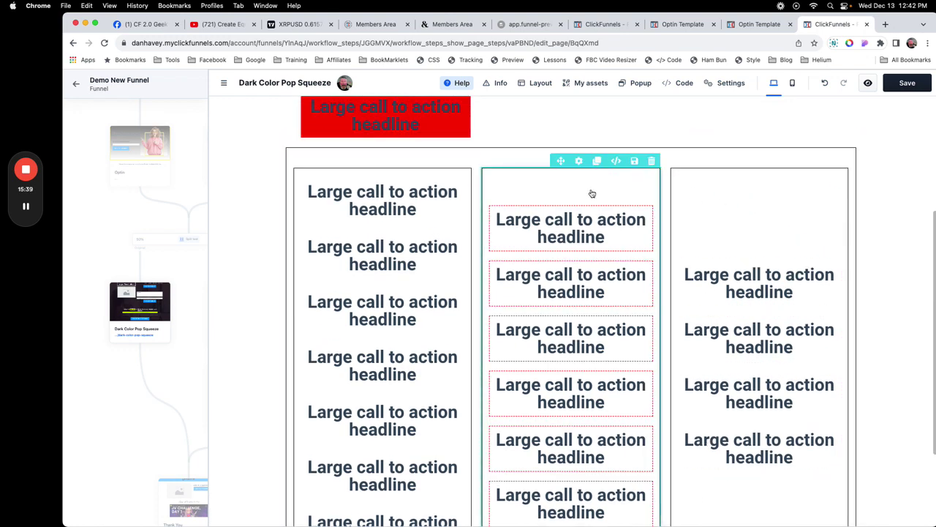
left_click(579, 162)
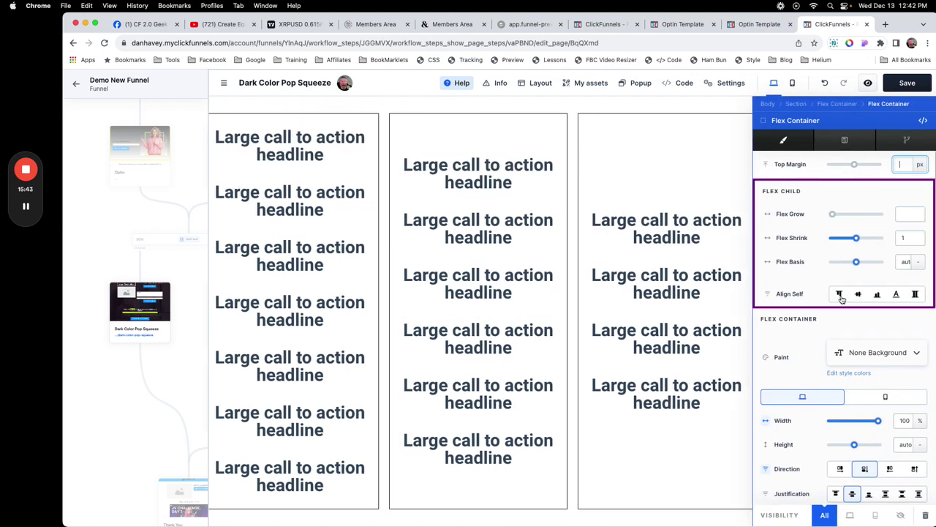
left_click(839, 295)
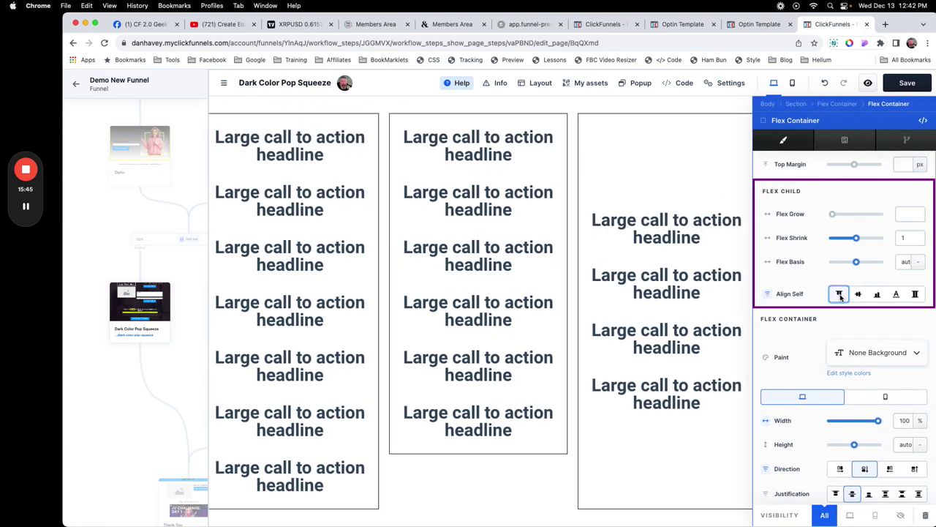
left_click(858, 295)
left_click(877, 295)
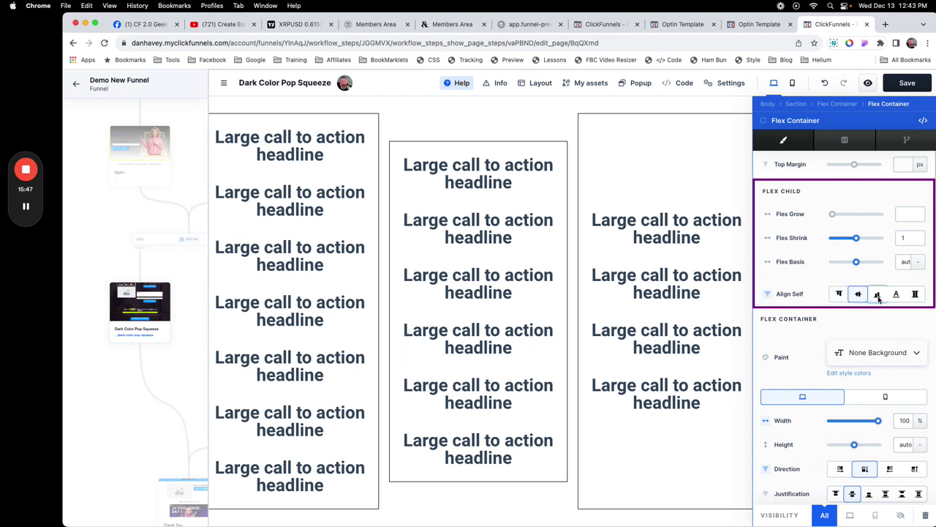
left_click(768, 294)
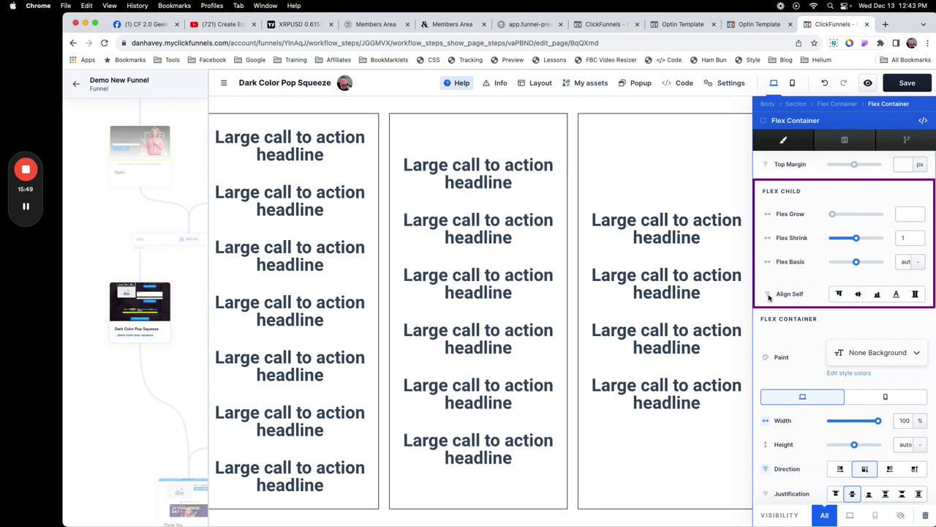
left_click(539, 150)
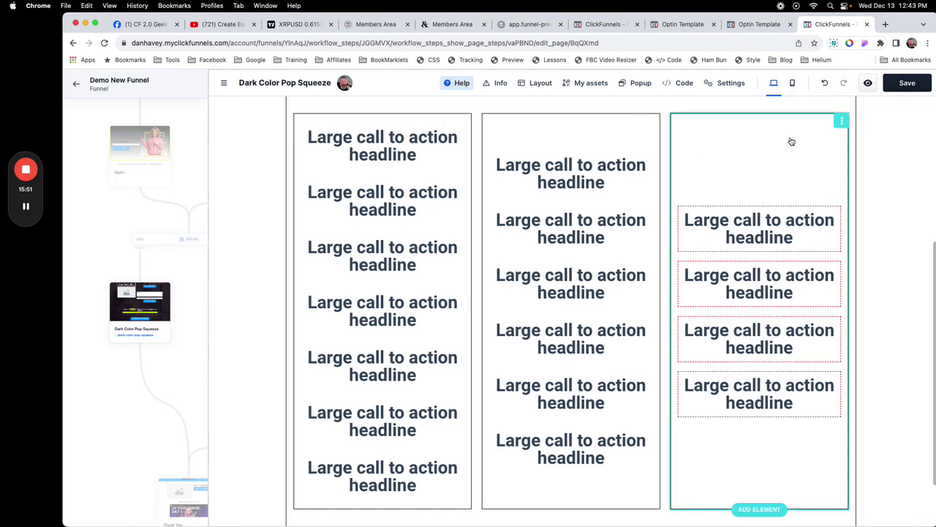
left_click(842, 123)
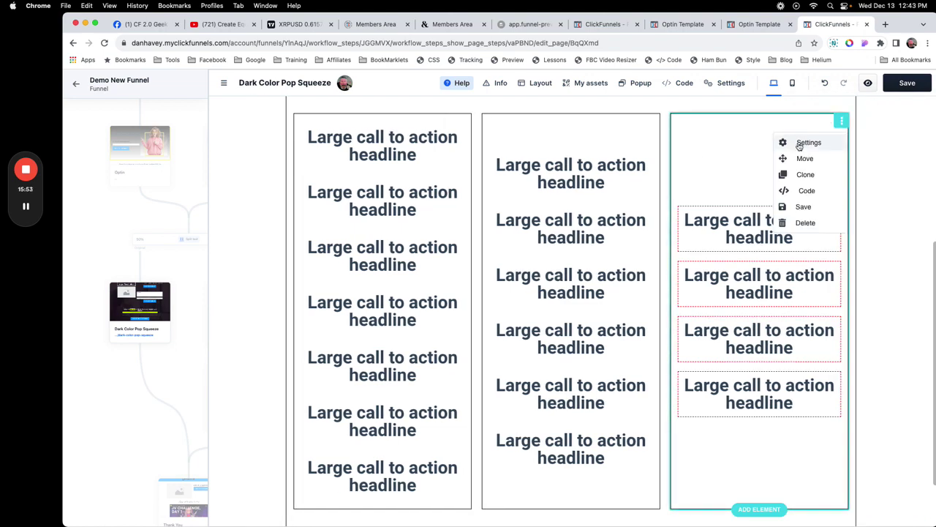
left_click(800, 146)
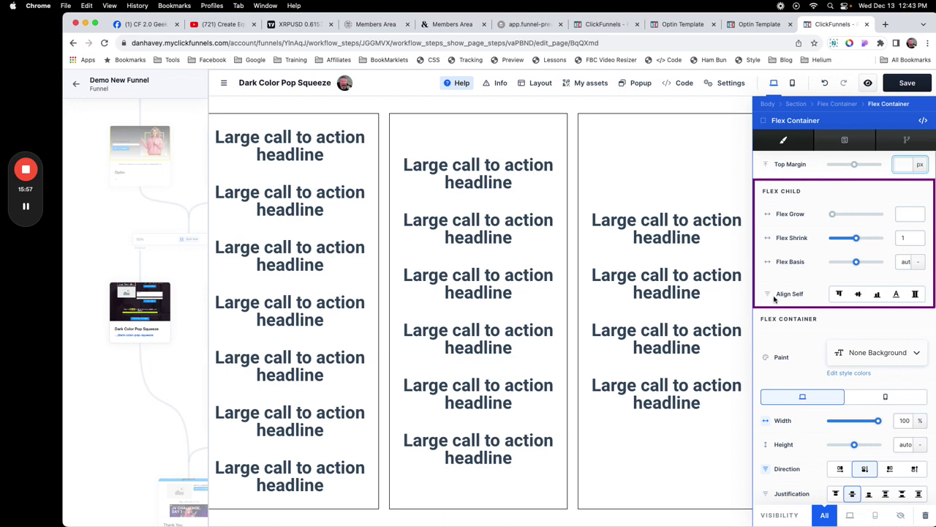
left_click(840, 295)
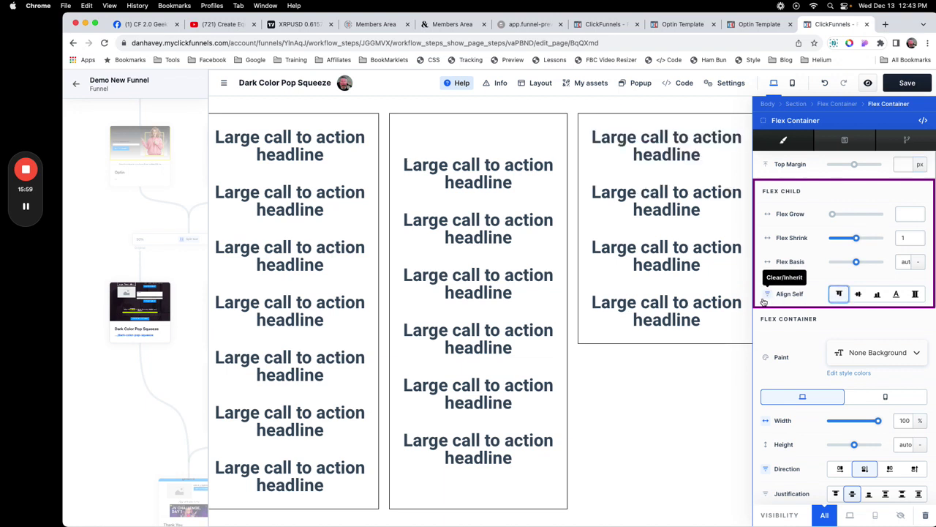
left_click(769, 296)
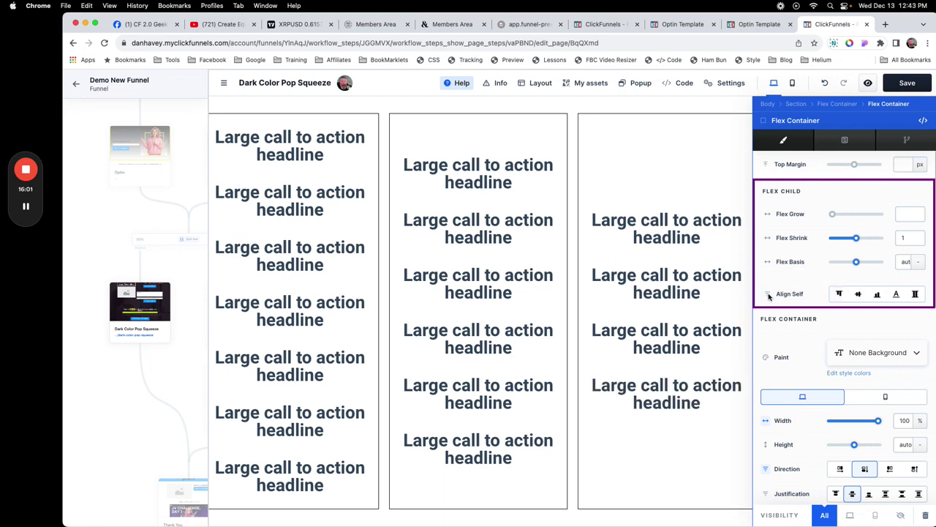
key("Escape")
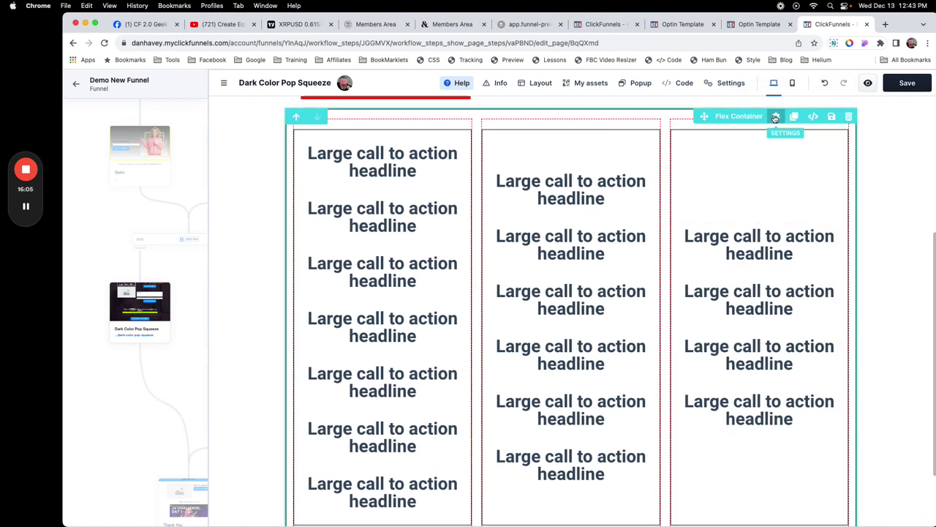
In the row Flex Container's settings, try top alignment, then set the boxes back to stretch
left_click(775, 118)
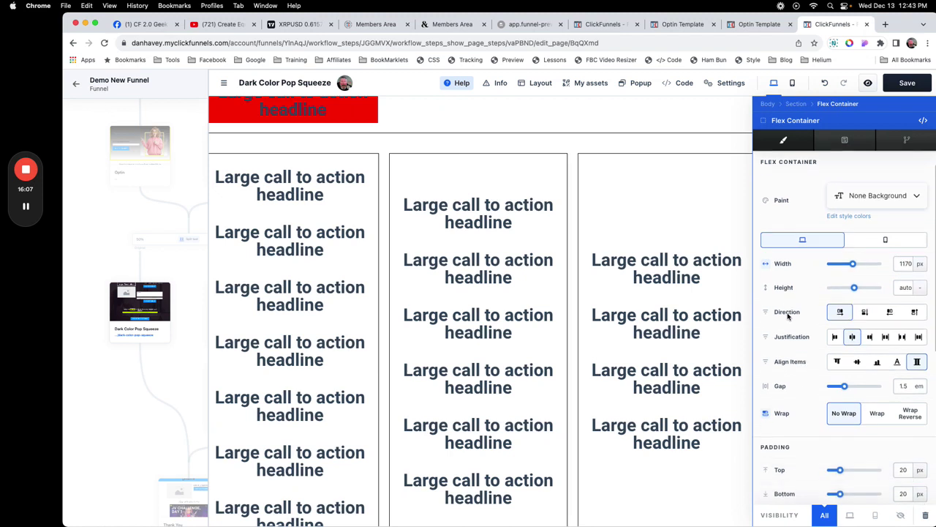
scroll(787, 315, "down", 1)
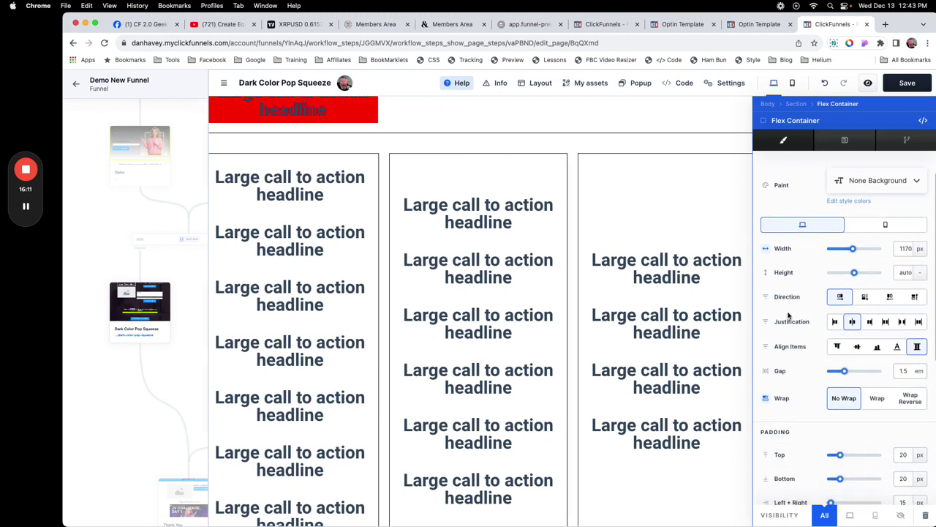
scroll(798, 351, "down", 1)
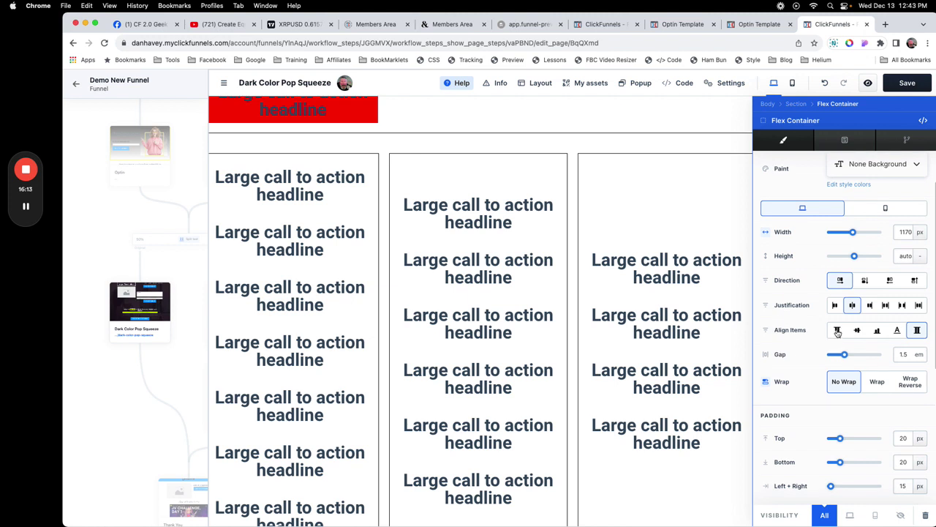
left_click(838, 331)
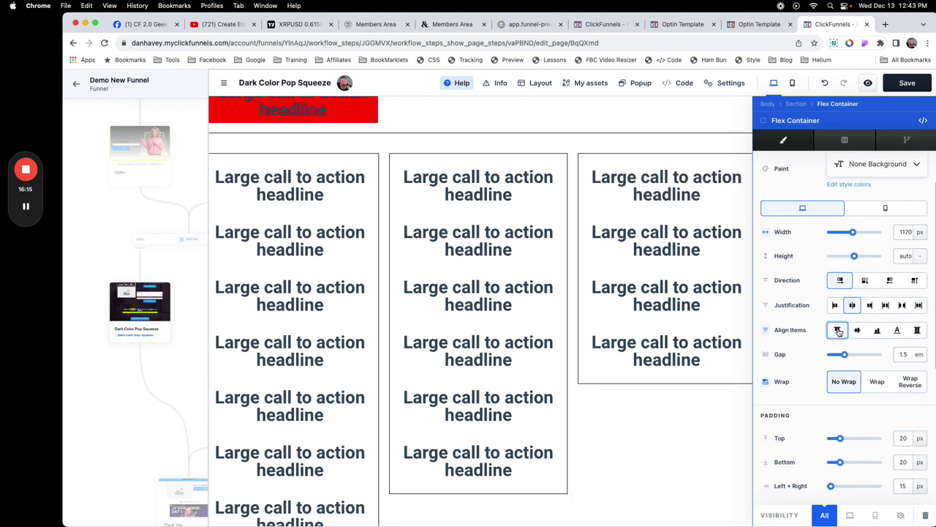
scroll(690, 421, "down", 2)
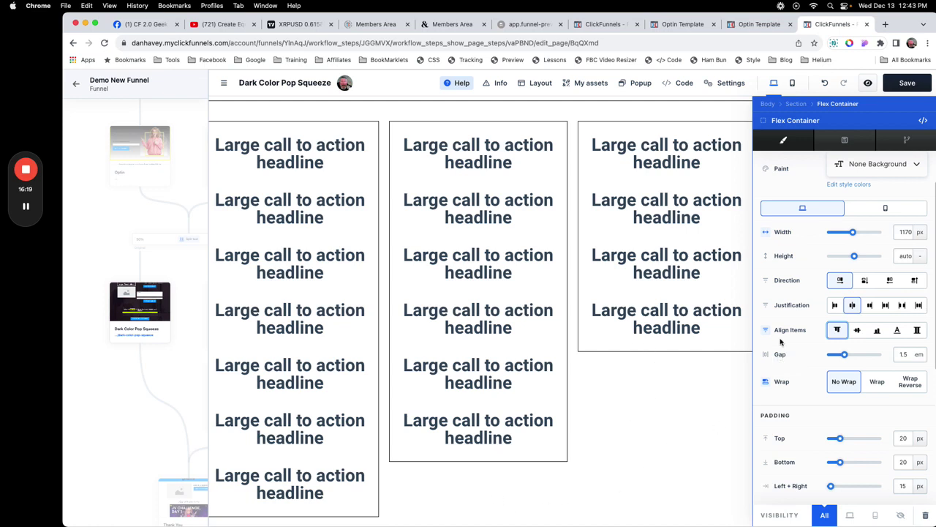
left_click(918, 332)
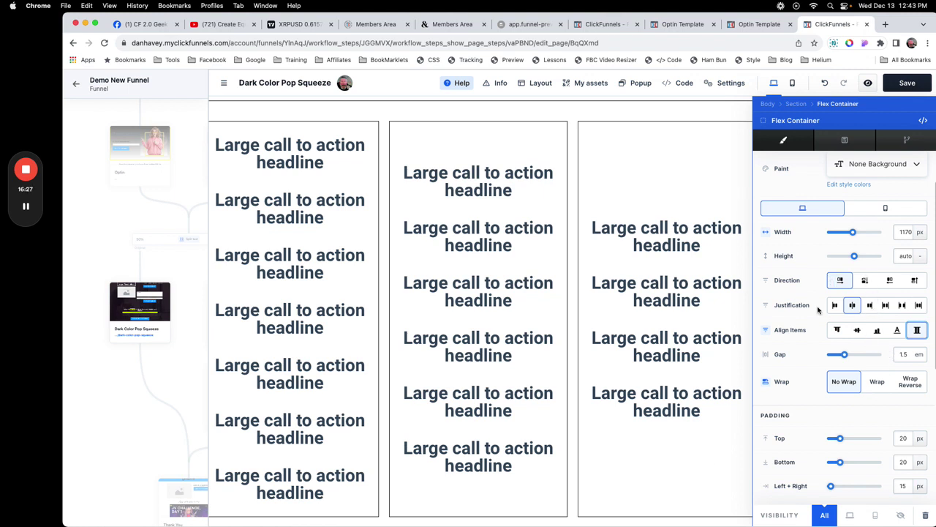
Close the row's settings so the three bordered columns show in the centred page
scroll(811, 354, "up", 2)
scroll(808, 307, "down", 3)
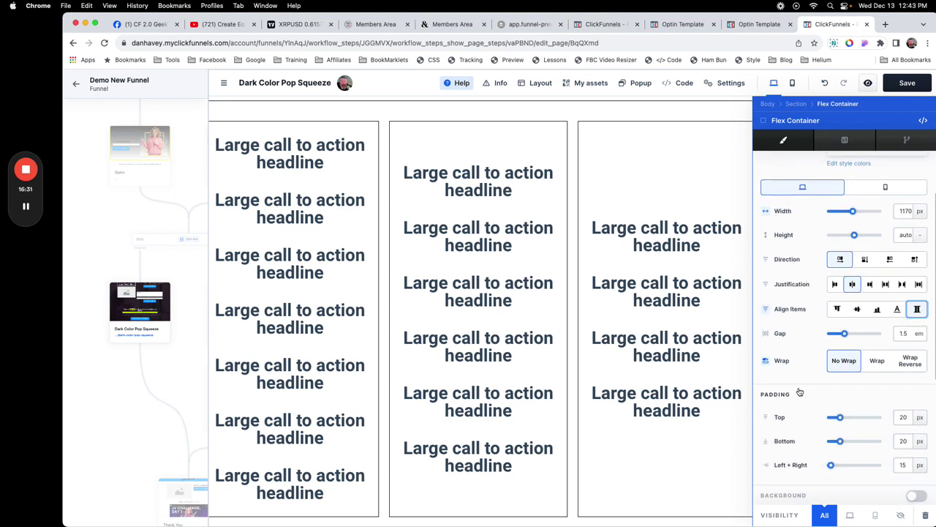
scroll(816, 293, "down", 5)
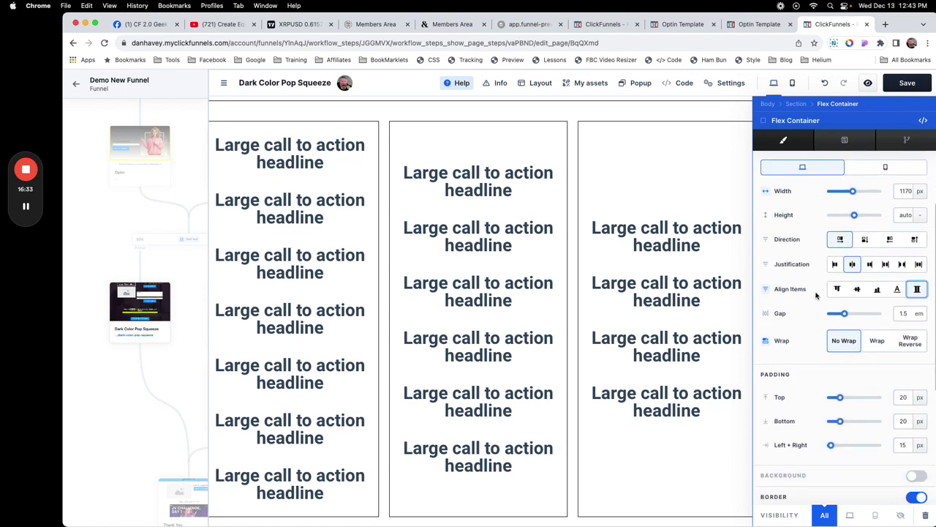
scroll(816, 293, "up", 3)
scroll(818, 294, "up", 4)
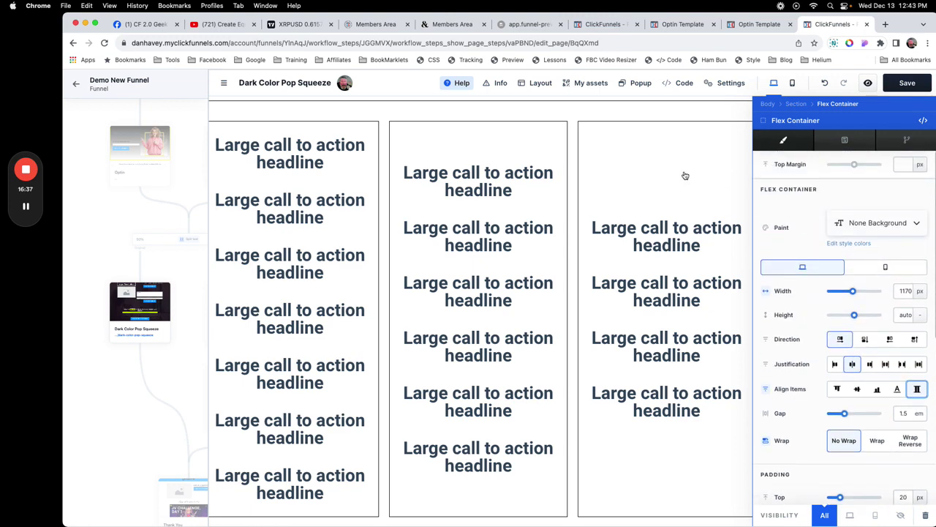
key("Escape")
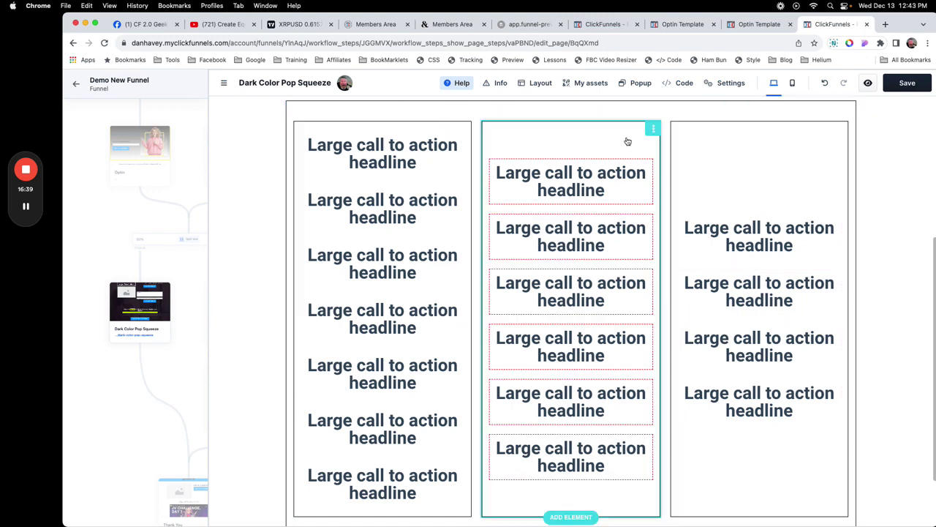
Cycle the middle column's Align Self through top, centre and bottom, settling on stretch
left_click(654, 129)
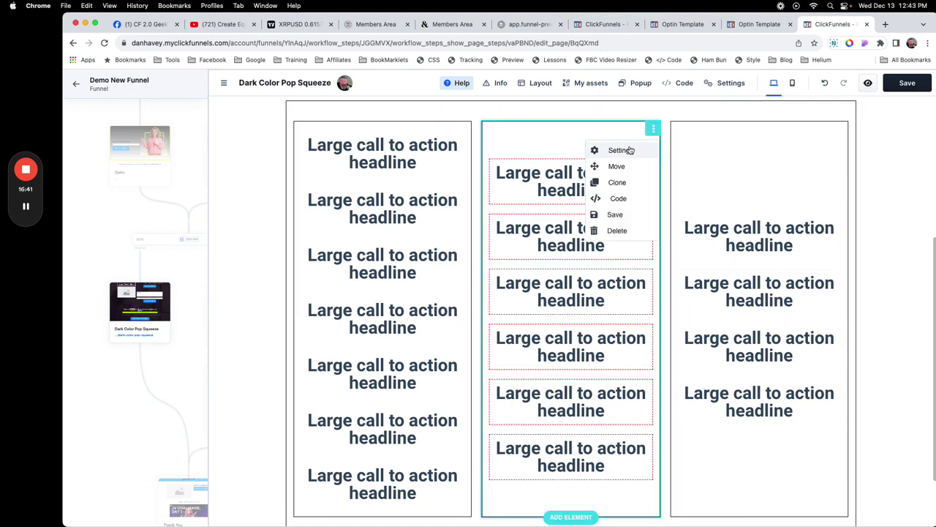
left_click(631, 150)
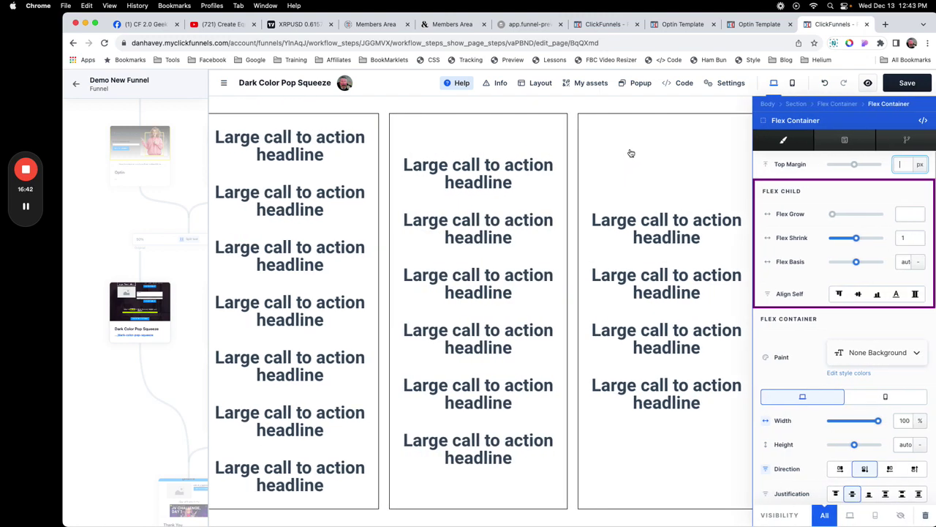
left_click(840, 295)
left_click(858, 294)
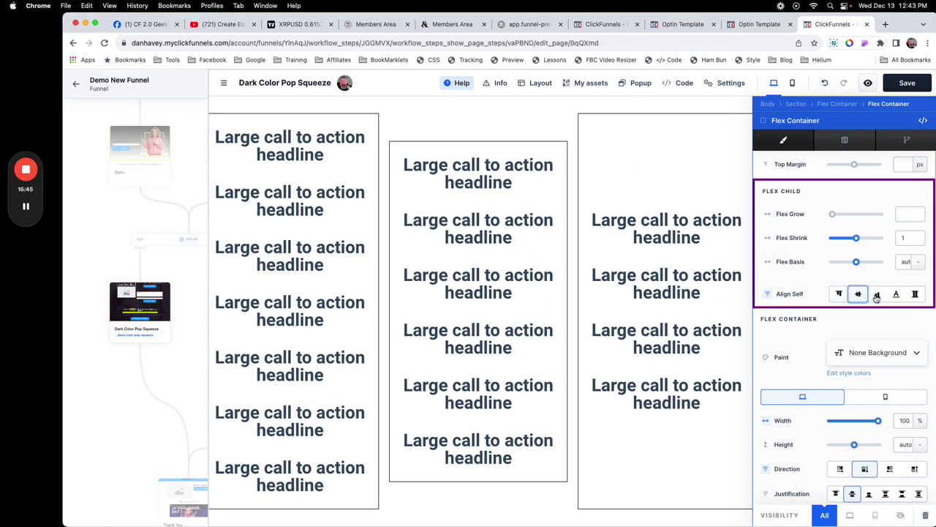
left_click(876, 295)
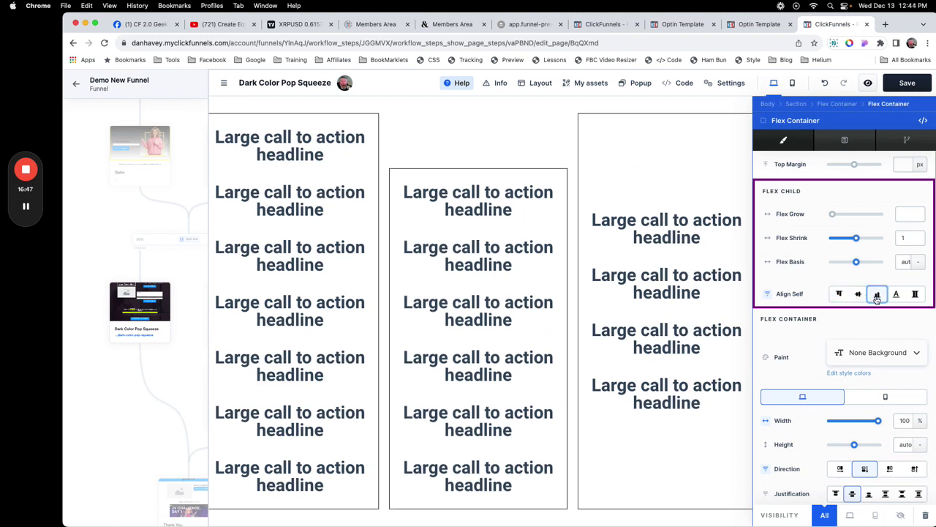
left_click(858, 293)
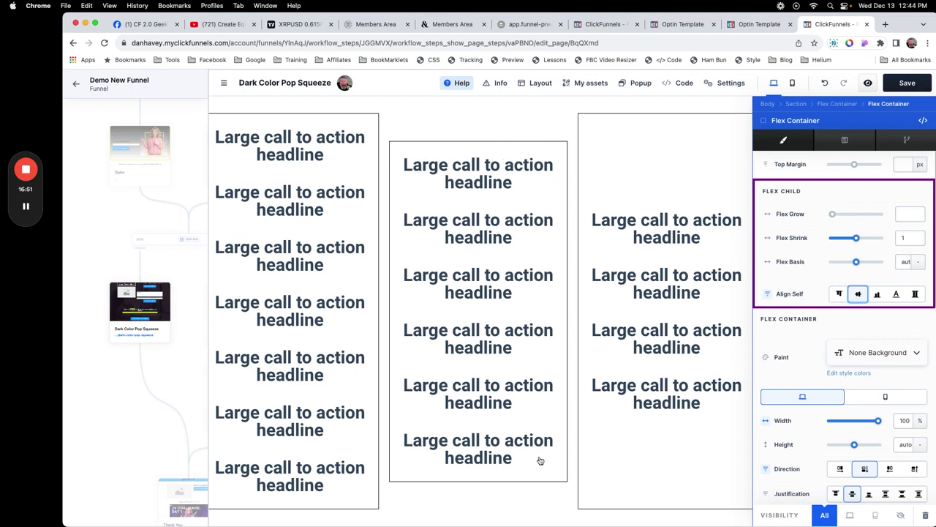
left_click(915, 294)
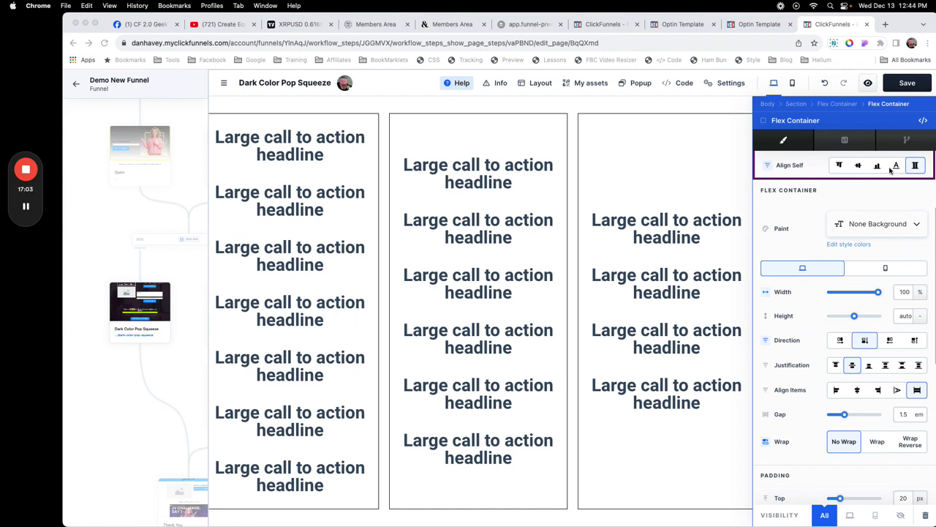
left_click(773, 167)
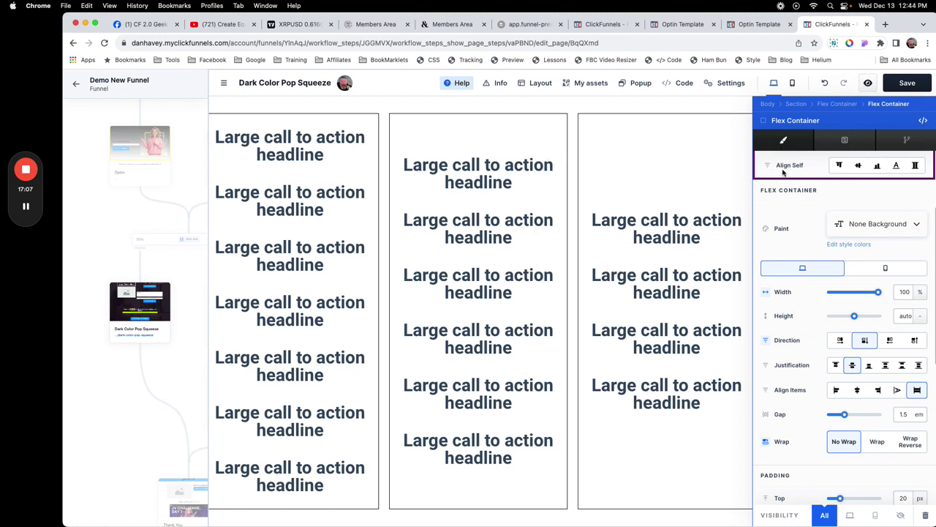
scroll(784, 237, "down", 3)
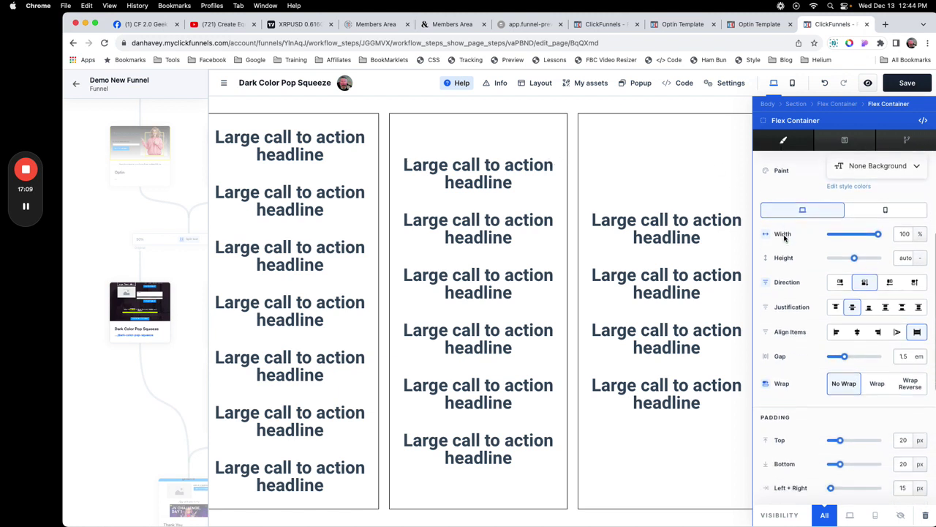
scroll(784, 237, "down", 1)
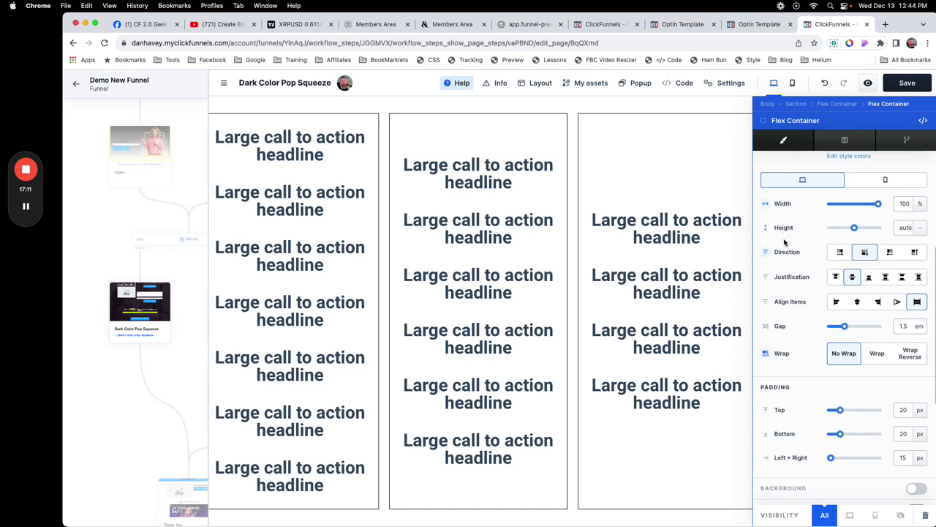
Try each middle-column justification, finish on space-evenly, then switch to the Optin Template page
left_click(836, 277)
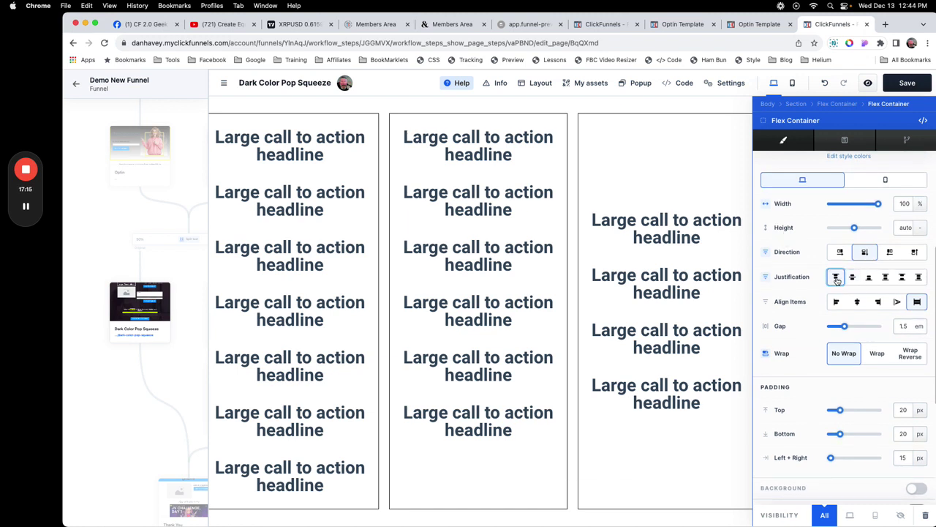
left_click(853, 278)
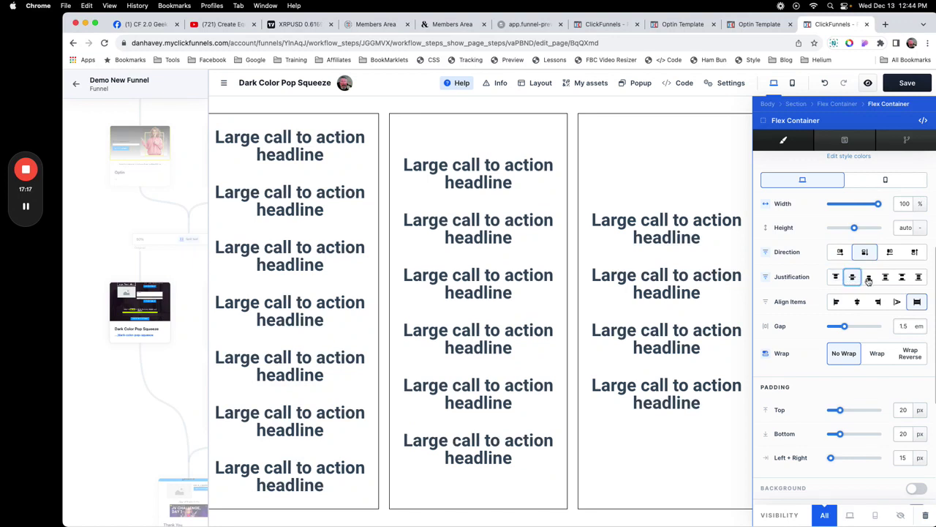
left_click(869, 277)
left_click(886, 278)
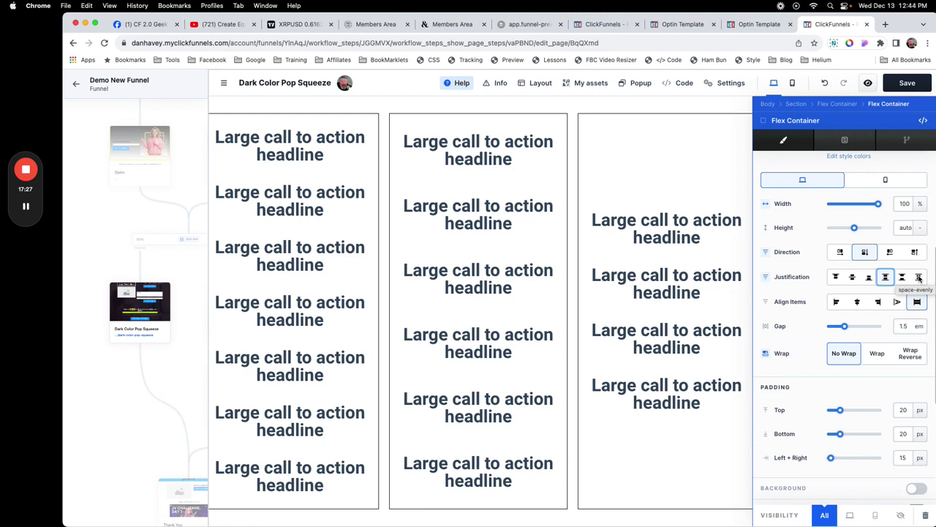
left_click(903, 277)
left_click(919, 277)
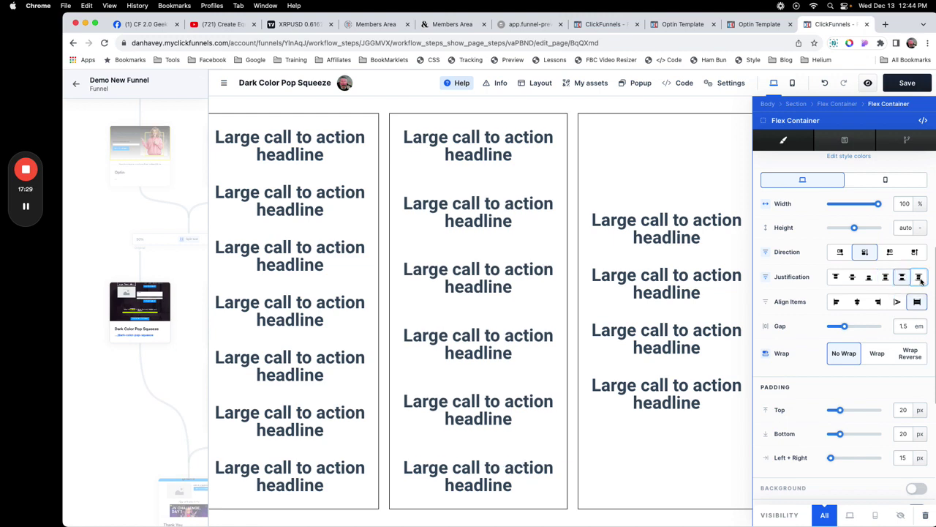
left_click(680, 24)
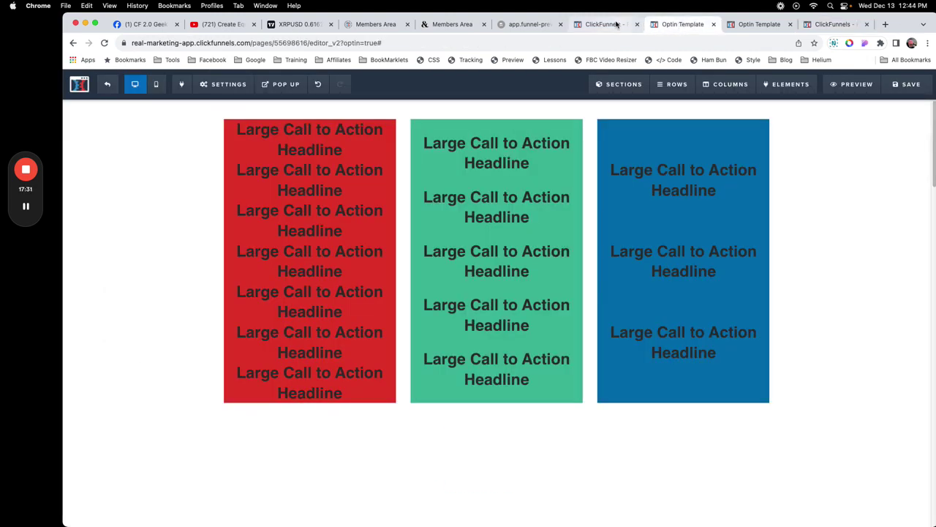
Review the Optin Template's custom CSS, then return to the Dark Color Pop Squeeze editor
left_click(606, 24)
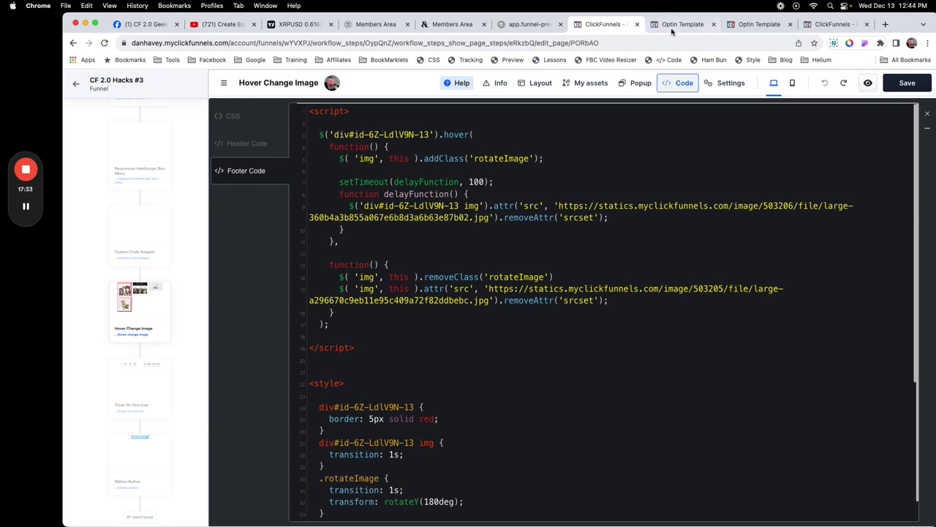
left_click(671, 27)
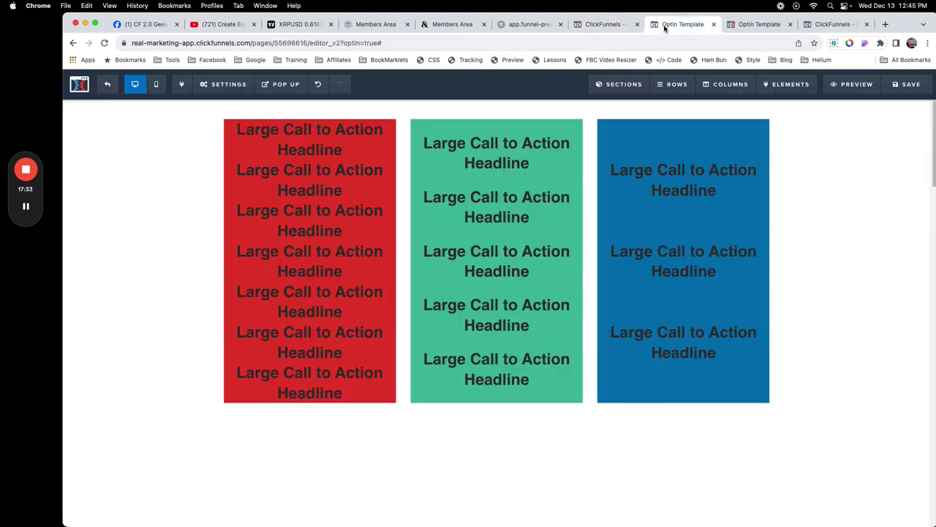
left_click(424, 61)
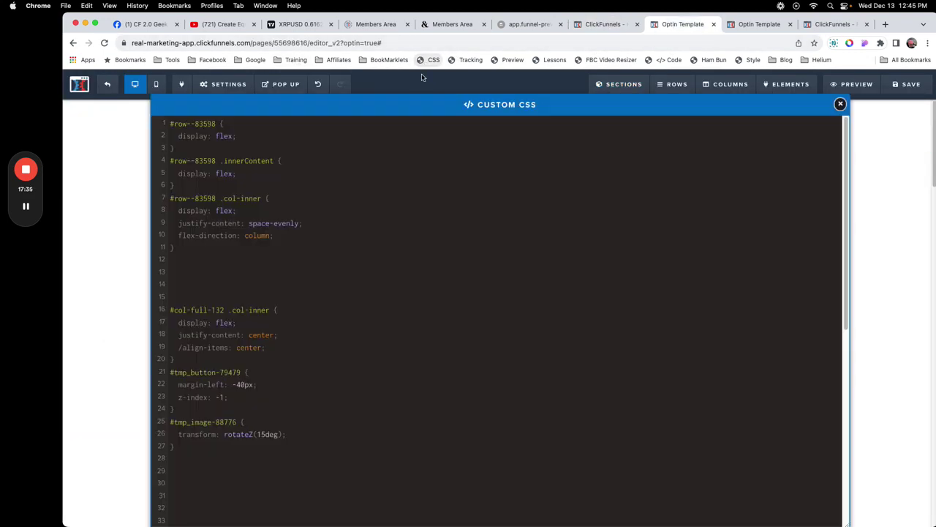
left_click(832, 24)
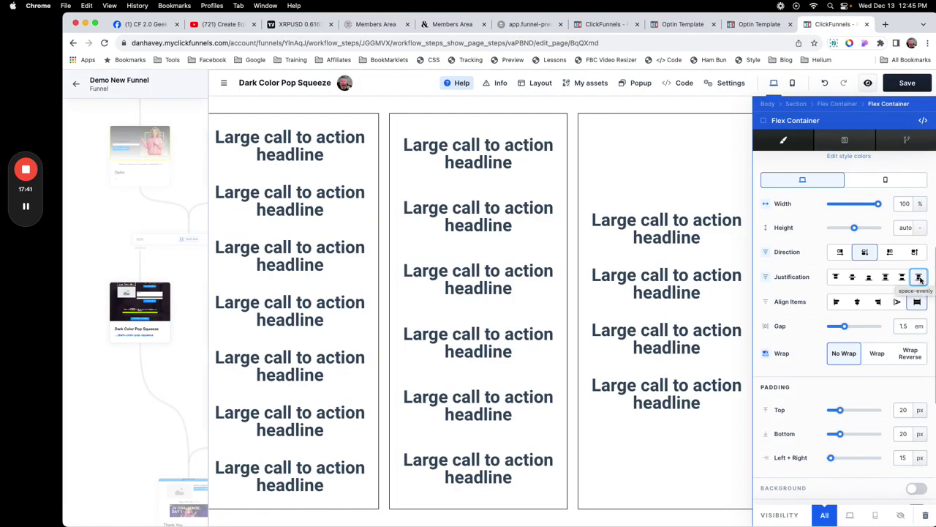
Set the third column's Justification to space-evenly
left_click(694, 192)
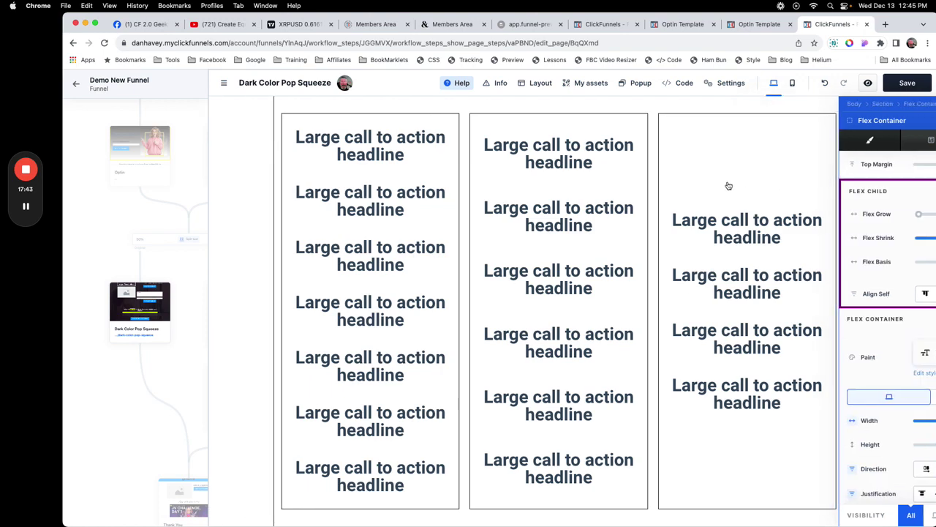
left_click(841, 121)
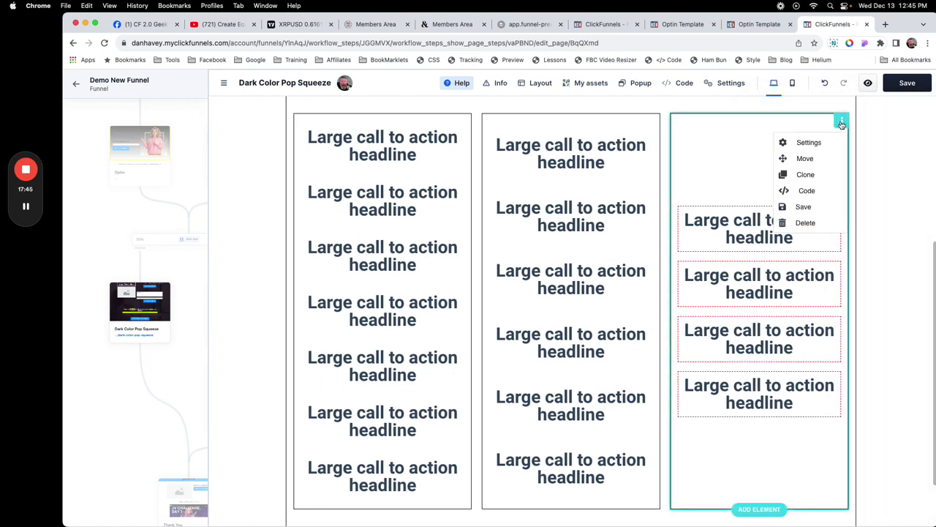
left_click(809, 142)
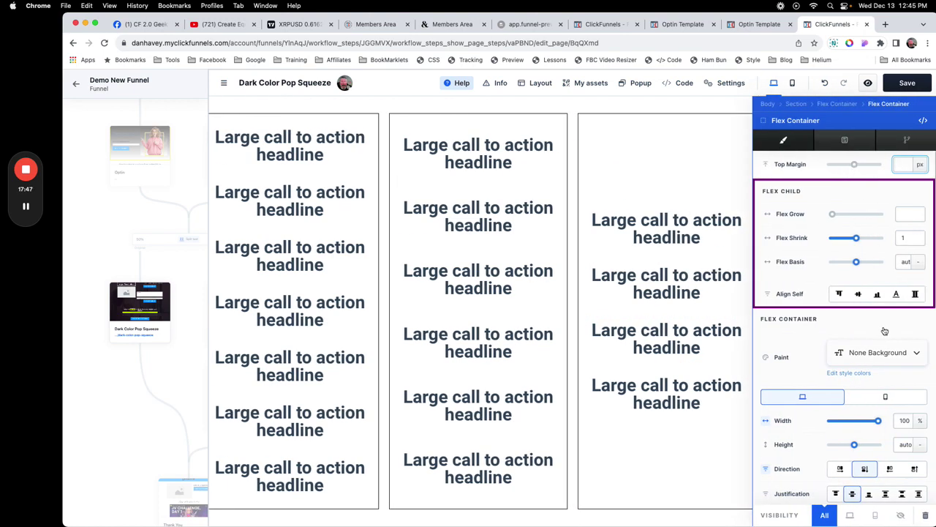
scroll(891, 414, "down", 3)
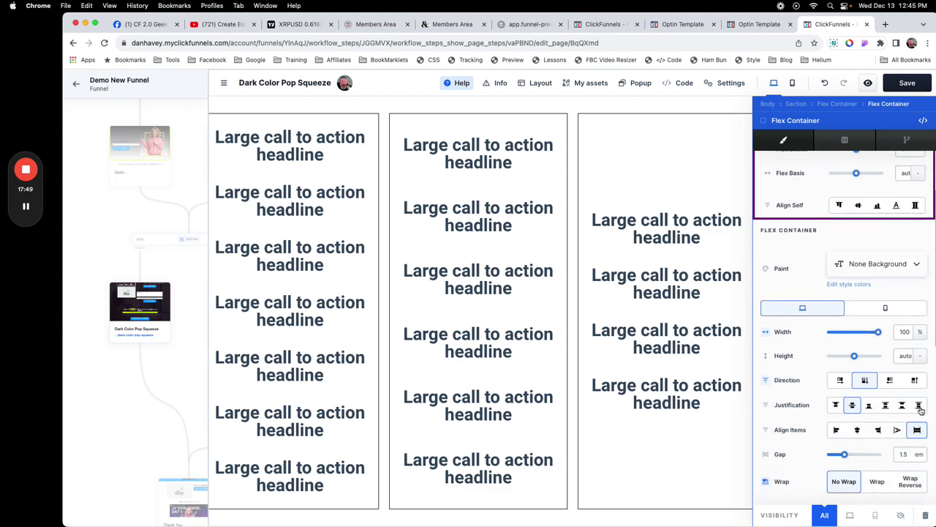
left_click(920, 407)
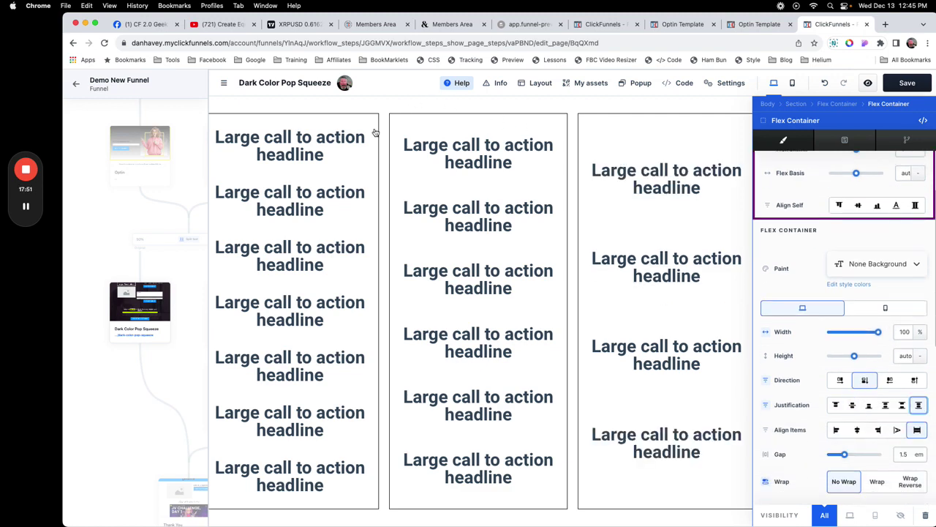
Give the first column space-evenly justification too, then close the settings panel
left_click(374, 132)
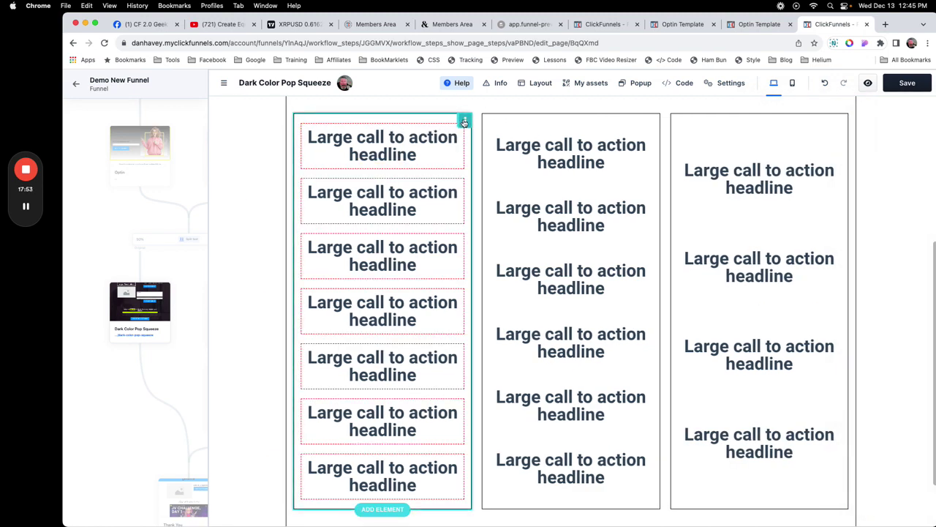
left_click(463, 122)
left_click(436, 142)
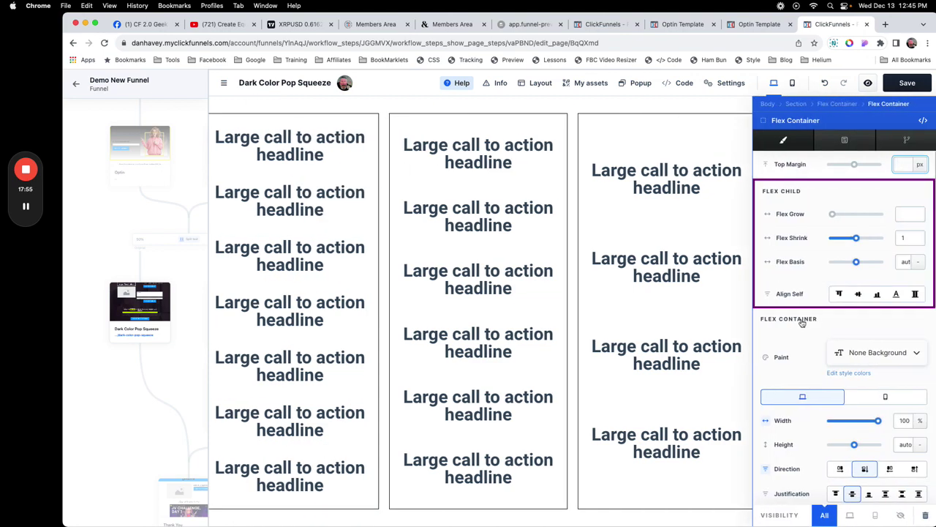
scroll(802, 323, "down", 4)
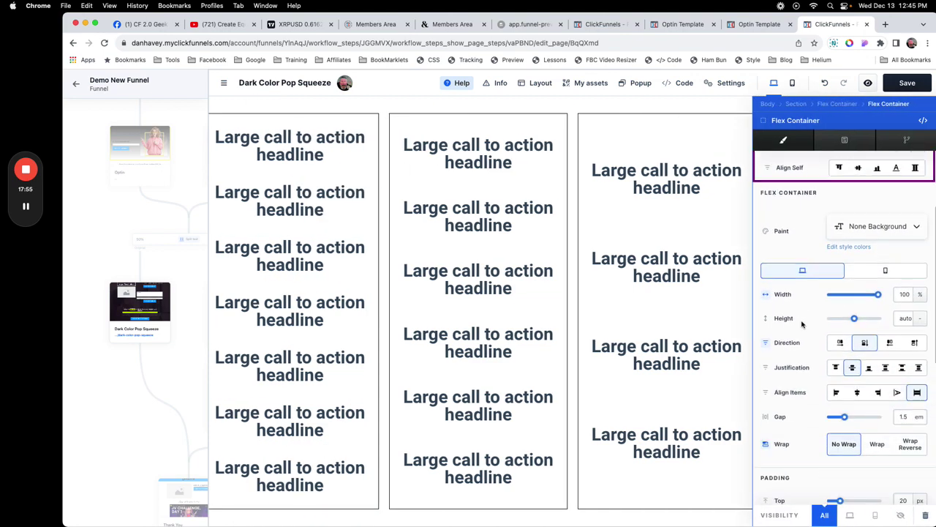
left_click(919, 361)
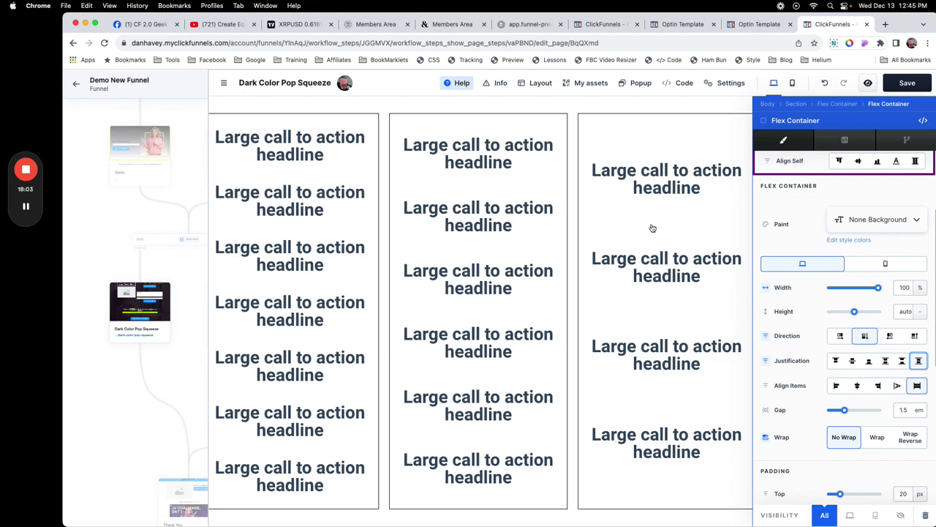
key("Escape")
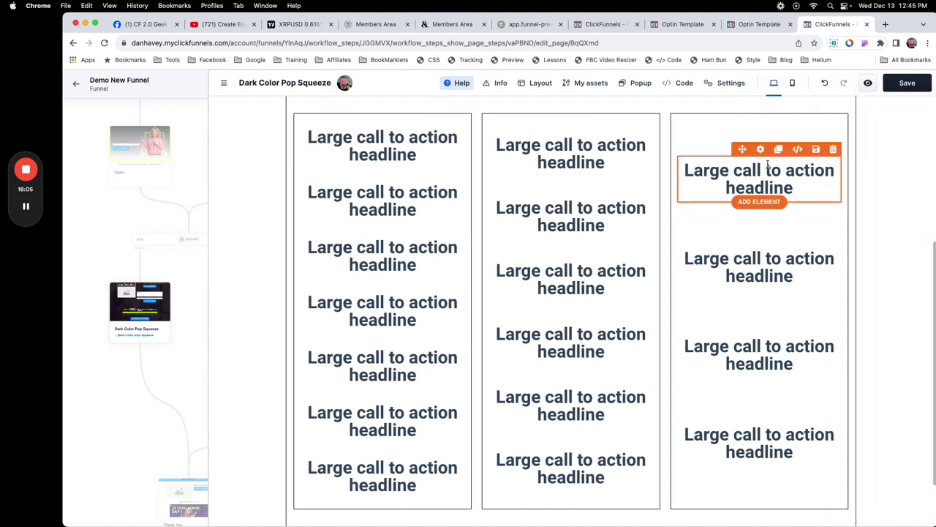
Experiment with the first right-box headline's top margin and bottom padding
left_click(761, 150)
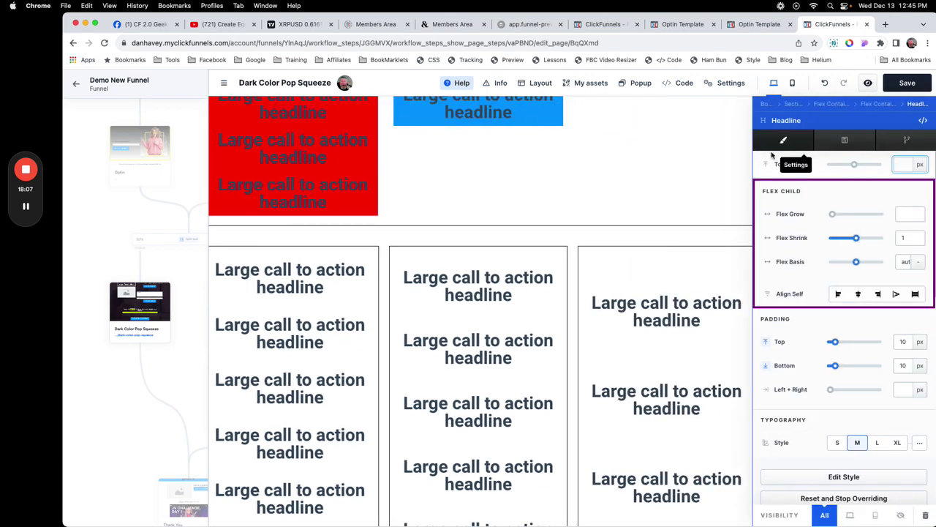
mouse_move(856, 168)
left_mouse_down()
mouse_move(878, 167)
mouse_move(855, 167)
left_mouse_up()
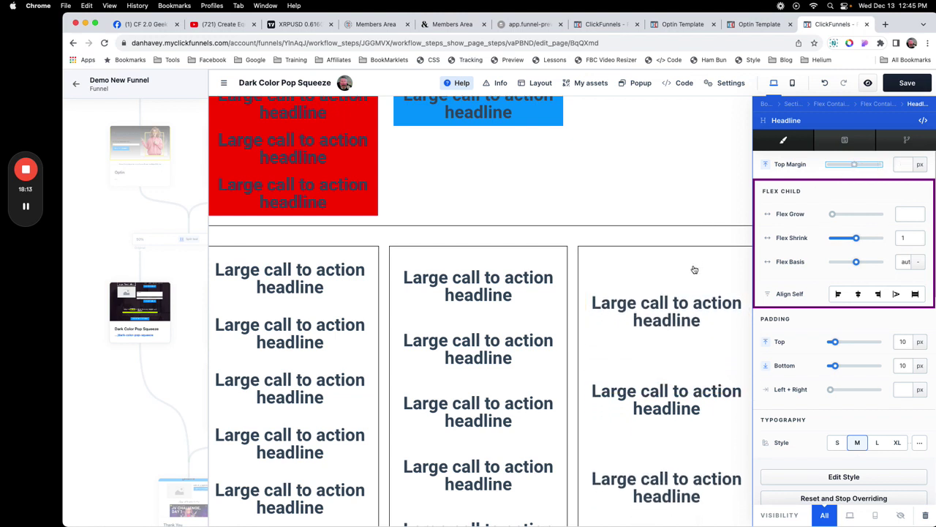
scroll(801, 319, "down", 2)
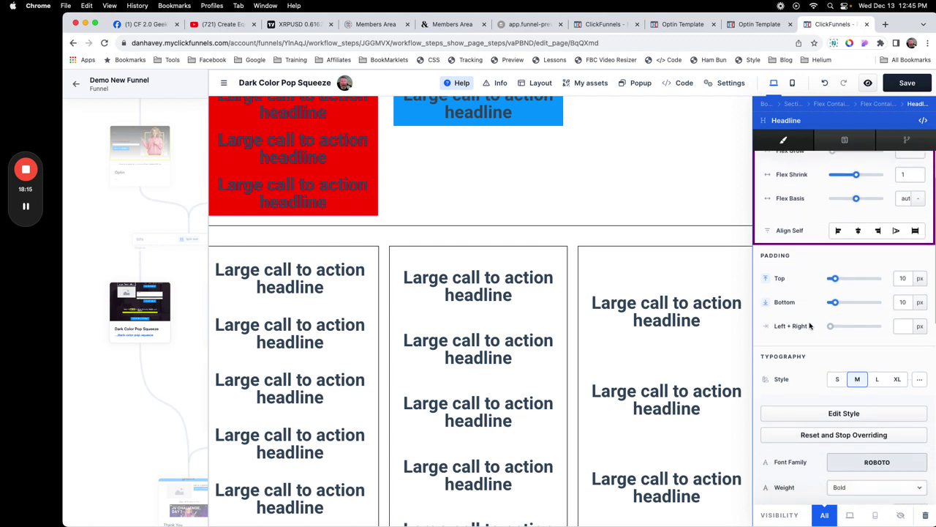
mouse_move(834, 302)
left_mouse_down()
mouse_move(869, 303)
mouse_move(834, 303)
left_mouse_up()
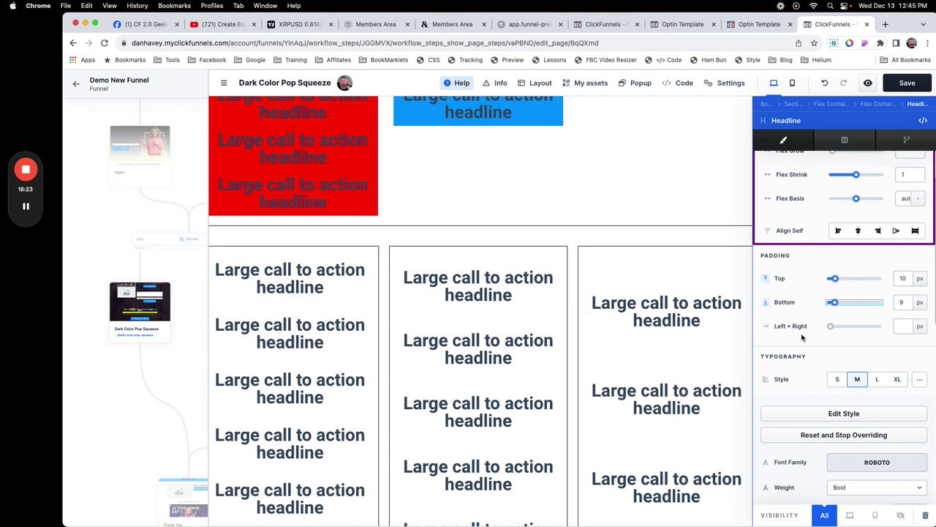
left_click(702, 334)
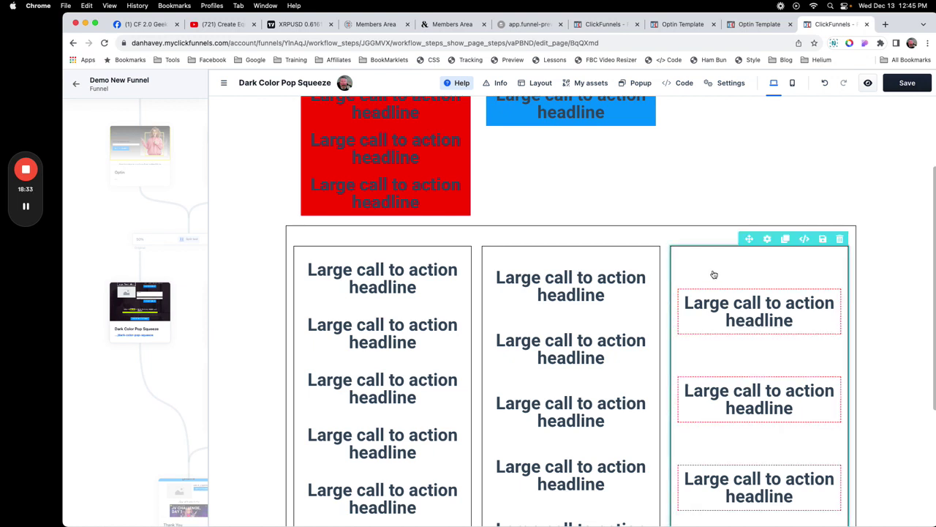
Try a smaller gap in the right box's container, then reset the gap to 1.5 em
left_click(767, 240)
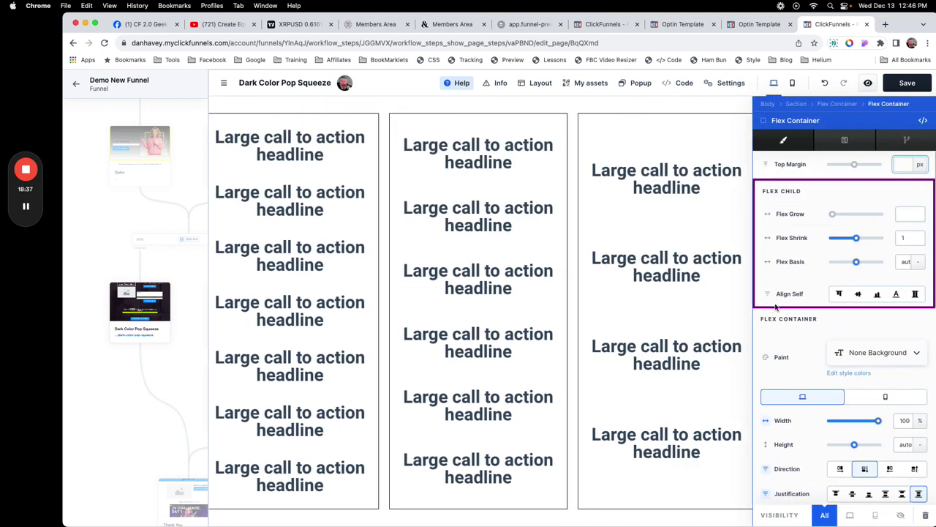
scroll(787, 307, "down", 2)
scroll(788, 308, "down", 5)
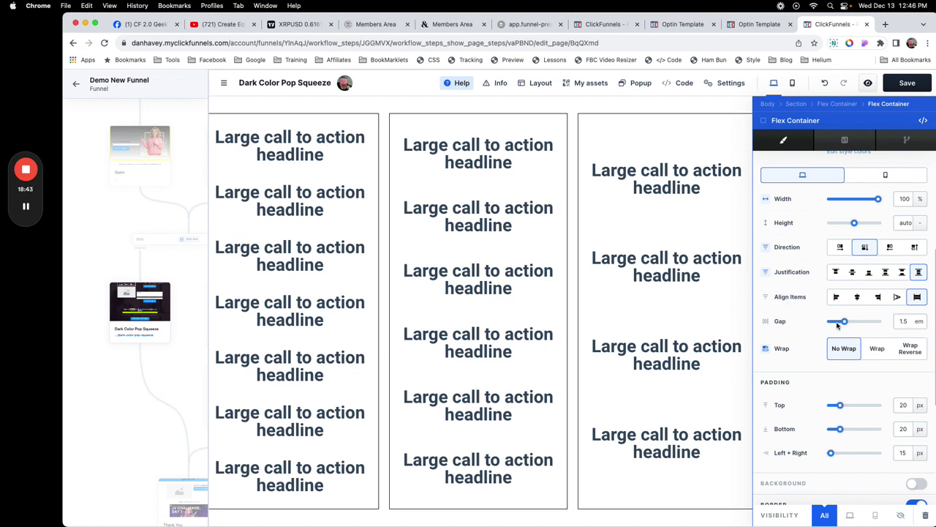
mouse_move(845, 323)
left_mouse_down()
mouse_move(809, 321)
mouse_move(885, 319)
mouse_move(845, 320)
left_mouse_up()
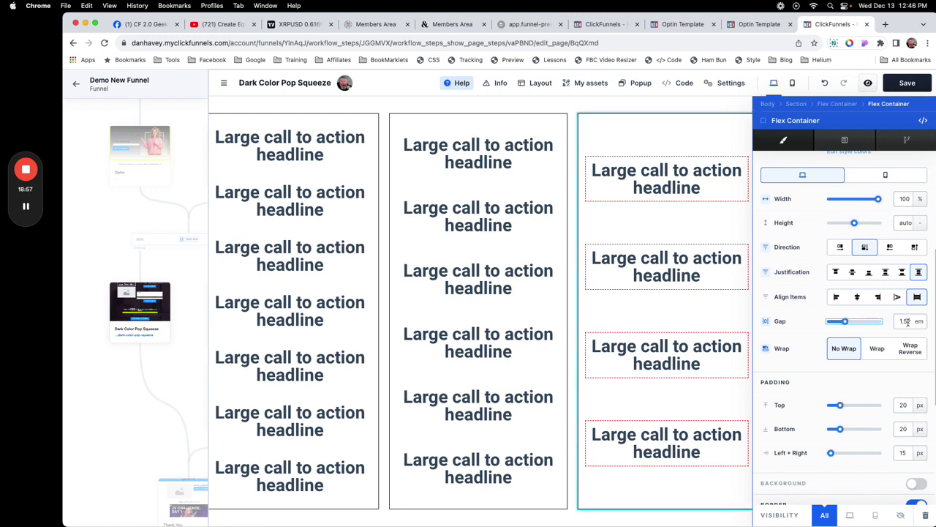
left_click(906, 322)
key("BackSpace")
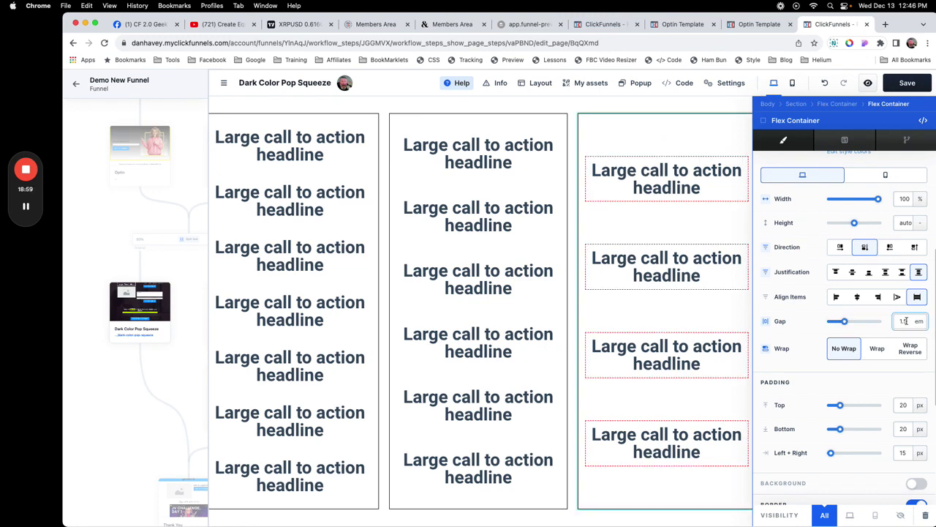
left_click(869, 330)
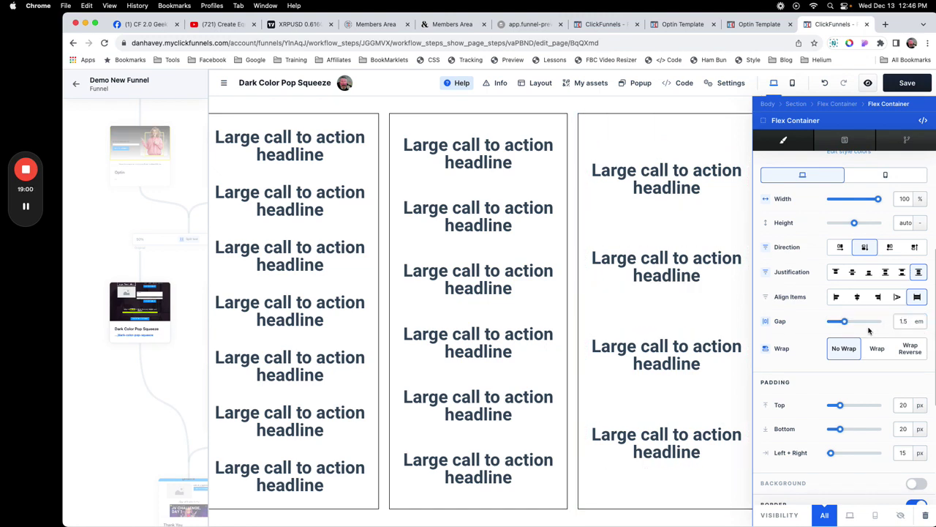
left_click(683, 142)
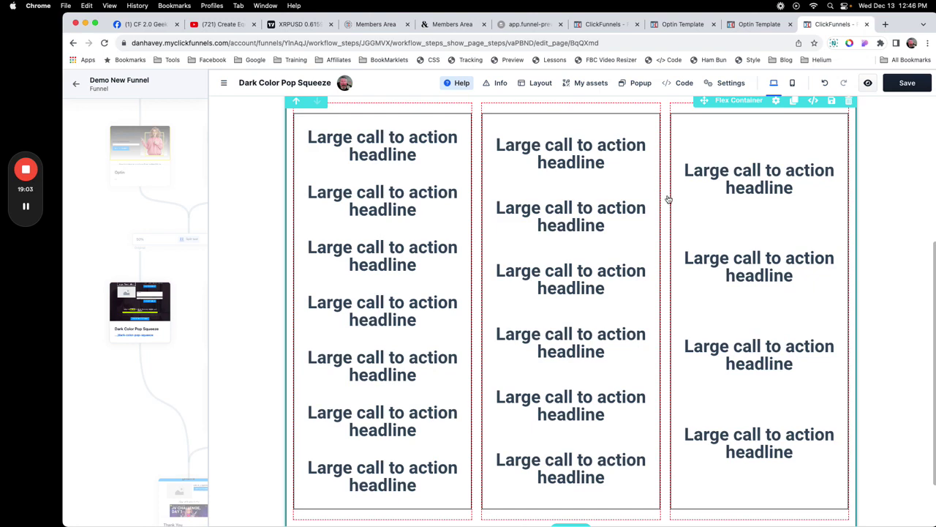
Select the outer Flex Container holding all three boxes and open its settings
left_click(779, 149)
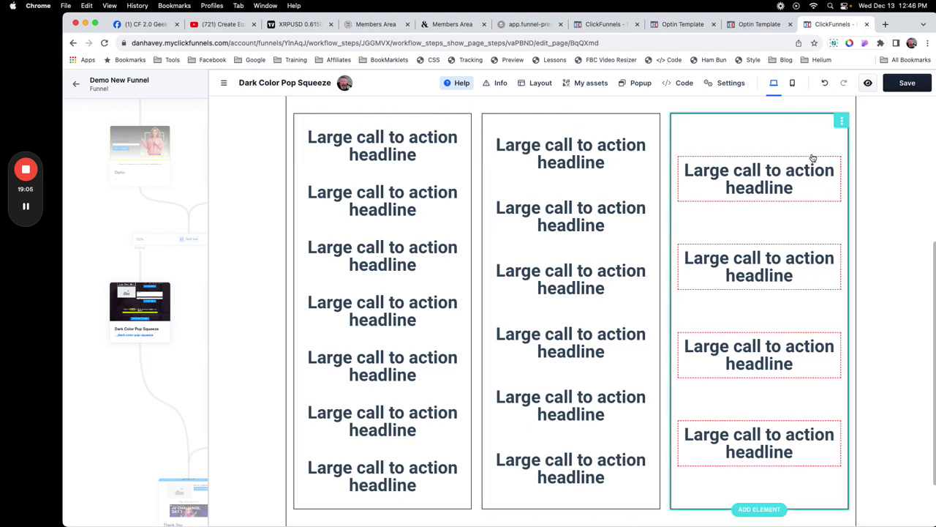
left_click(823, 123)
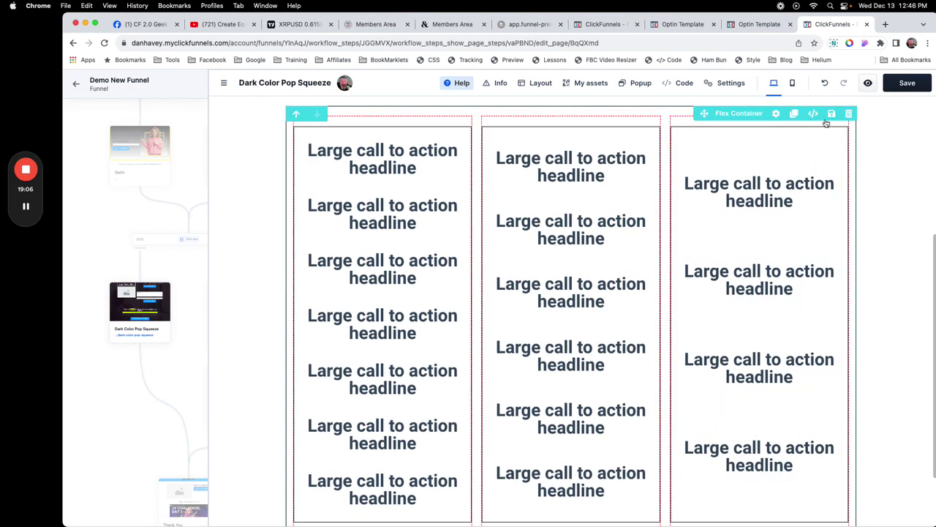
left_click(777, 114)
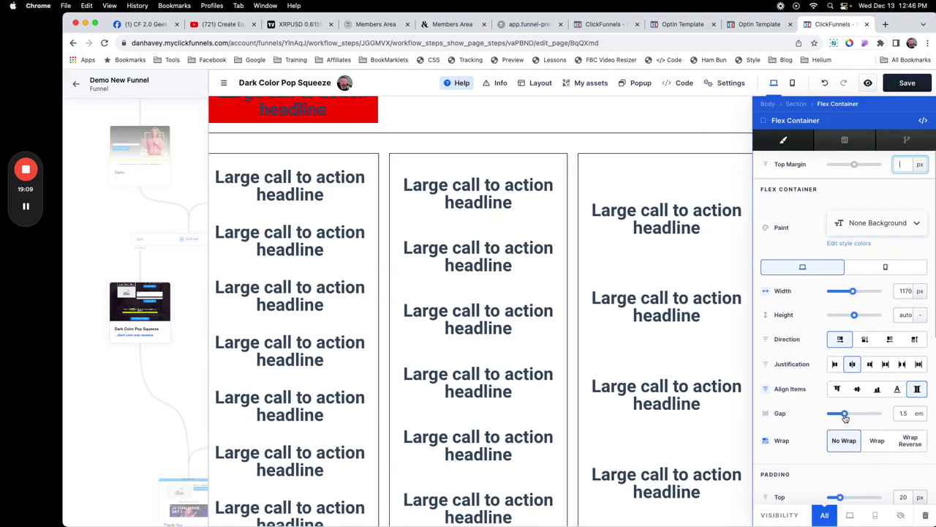
Adjust the outer row's gap slider, then open the middle box's padding and border settings
mouse_move(846, 415)
left_mouse_down()
mouse_move(885, 414)
mouse_move(817, 415)
mouse_move(845, 415)
left_mouse_up()
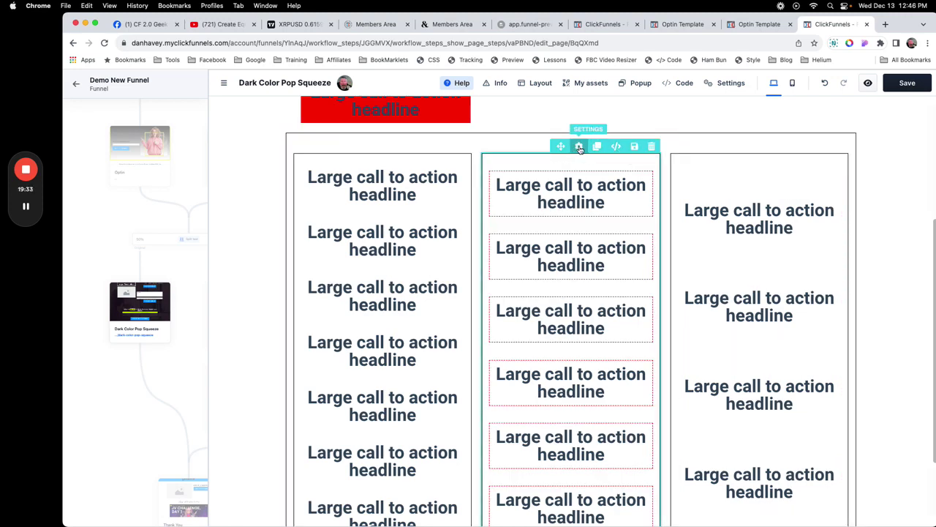
left_click(579, 147)
scroll(805, 261, "down", 10)
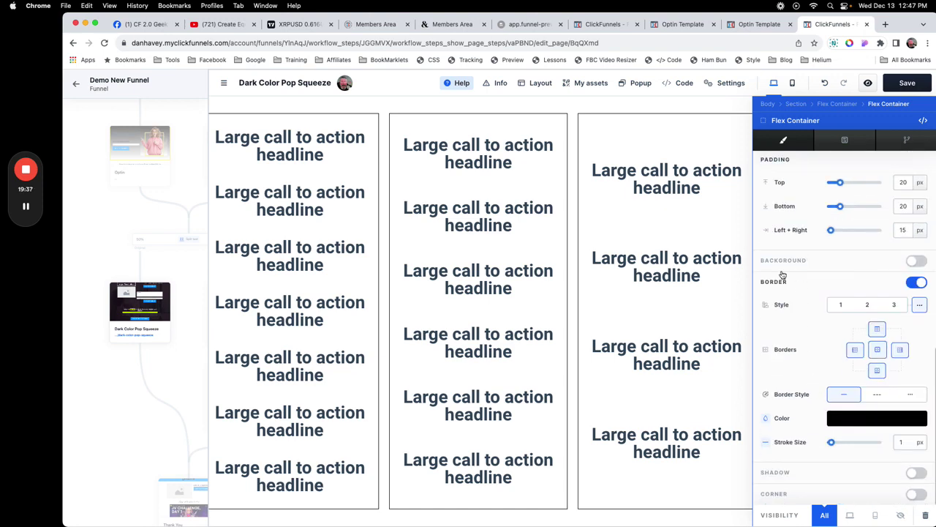
Enable the middle box's background and set it to pink e5a1a1
left_click(916, 262)
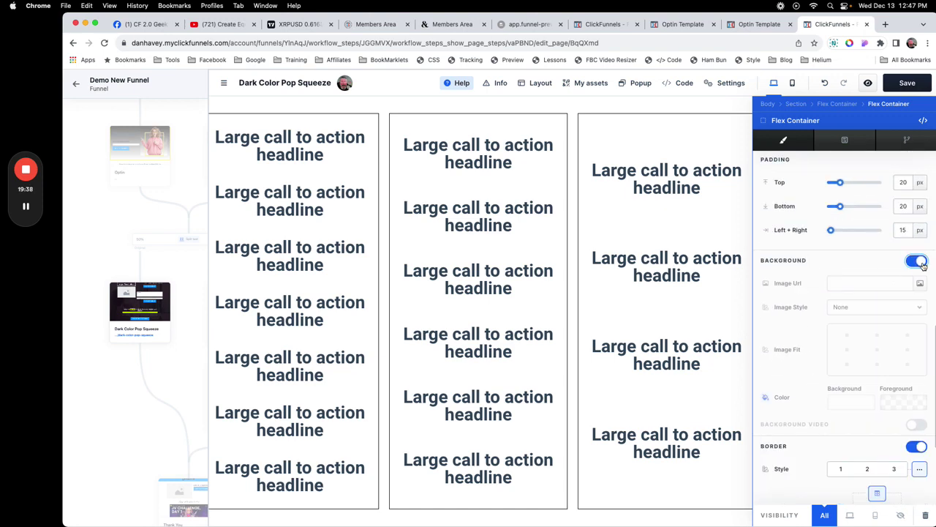
left_click(855, 401)
left_click(740, 313)
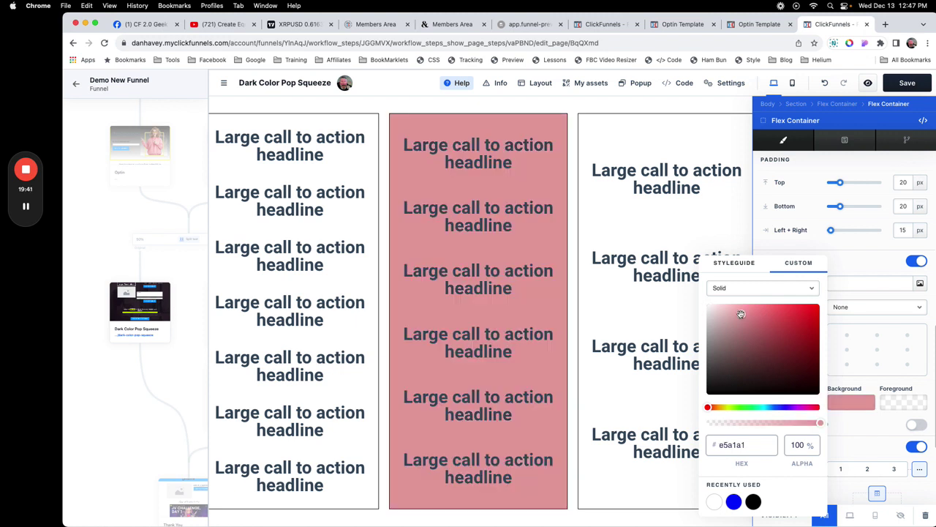
left_click(847, 428)
Add an outset shadow and 37 px rounded corners to the middle box, then close its settings
scroll(848, 427, "down", 1)
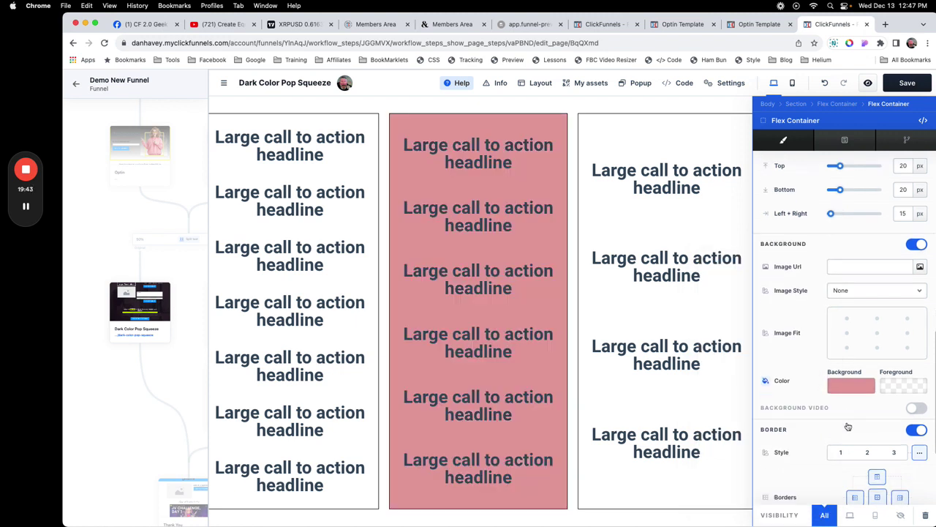
scroll(847, 427, "down", 4)
left_click(916, 472)
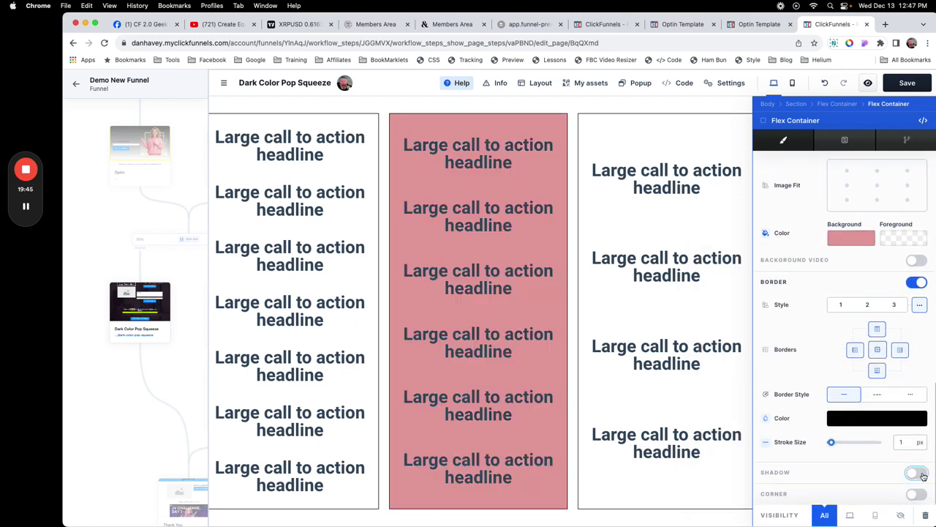
scroll(829, 438, "down", 1)
scroll(830, 437, "down", 4)
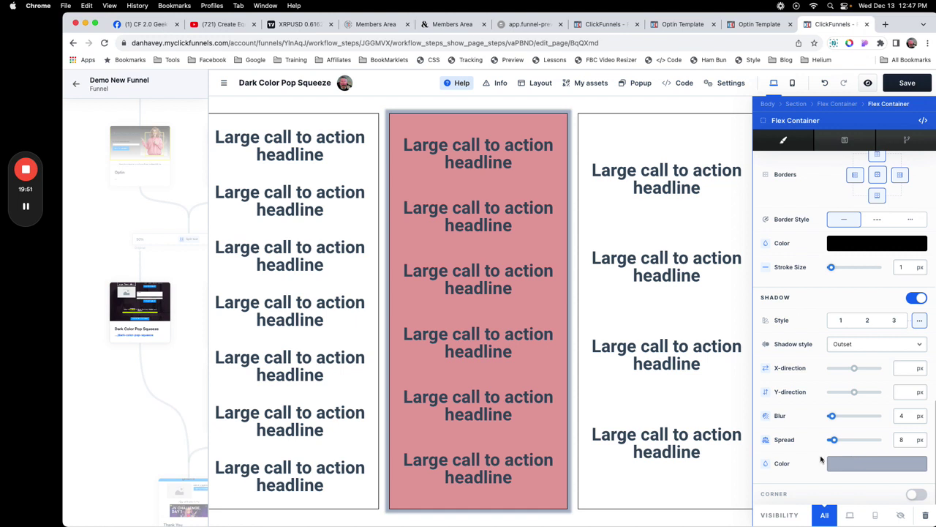
left_click(915, 495)
scroll(840, 442, "down", 2)
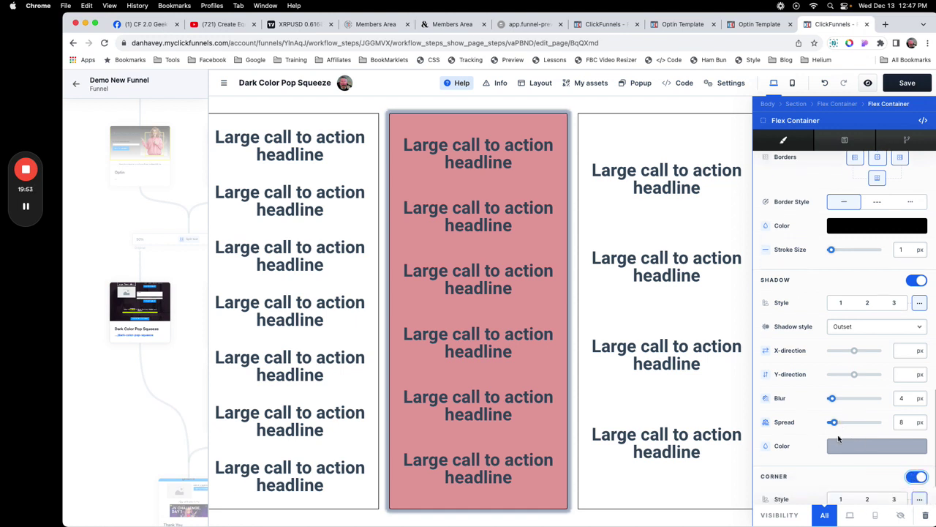
left_click_drag(831, 463, 835, 463)
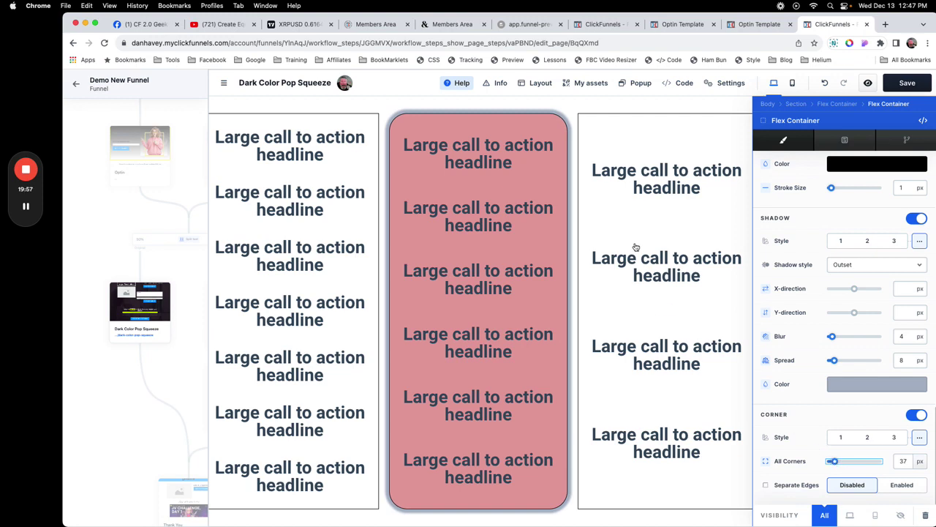
key("Escape")
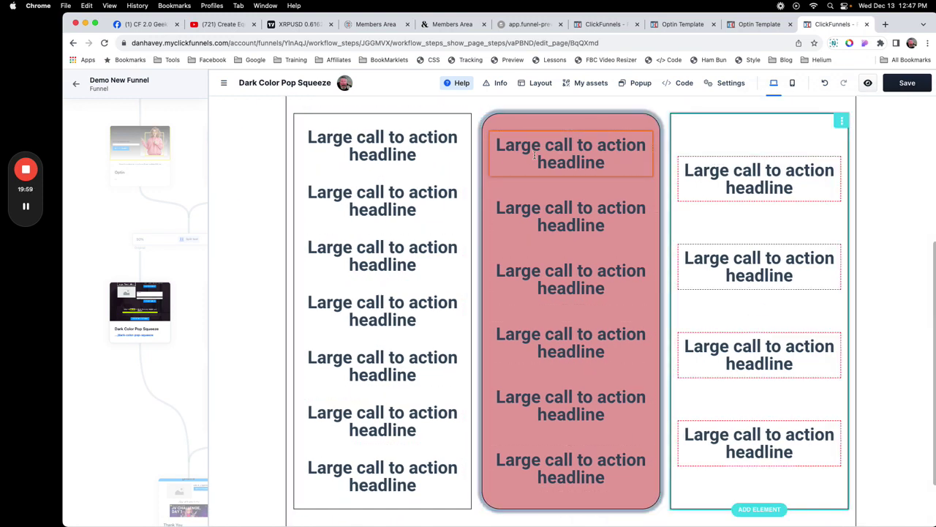